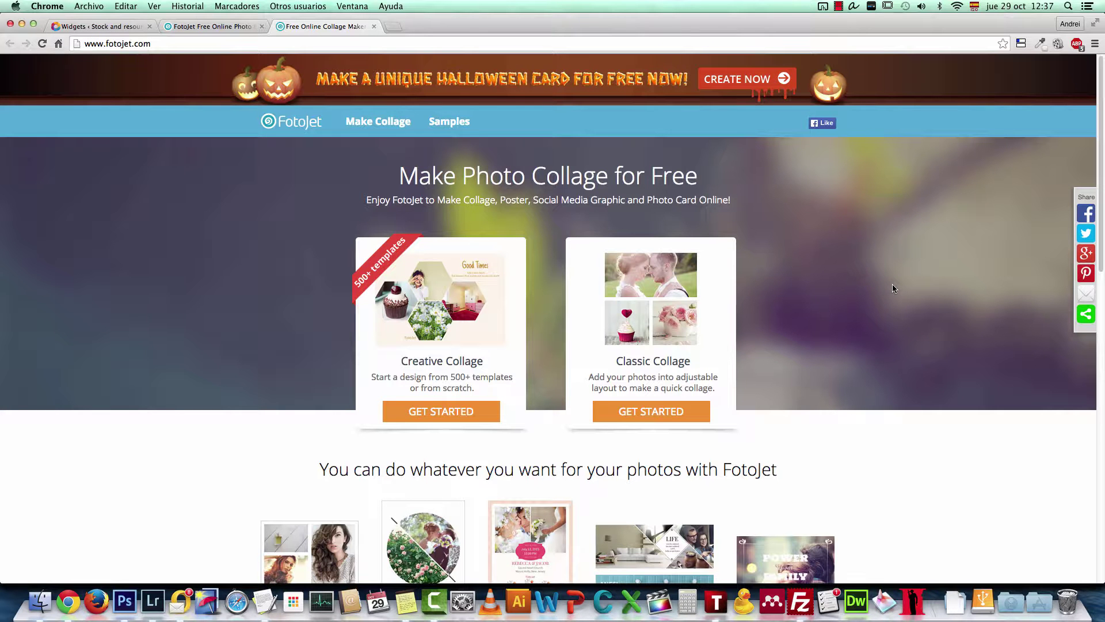
# Step: Look over the FotoJet home page and its collage options, and start a Classic Collage
pyautogui.scroll(-3, 884, 299)
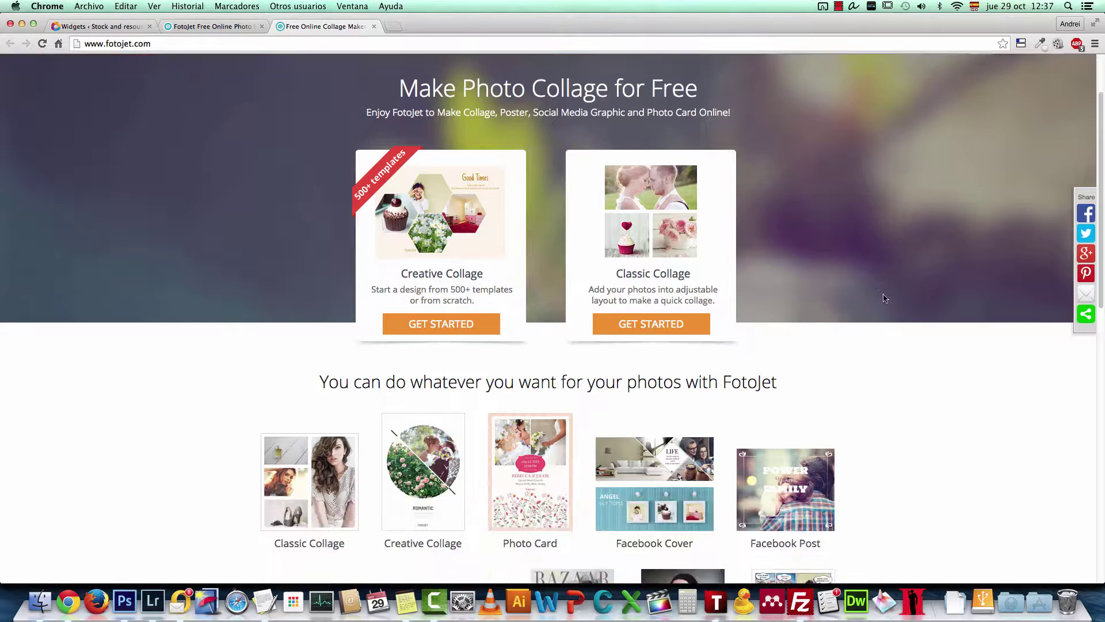
pyautogui.scroll(-10, 893, 303)
pyautogui.scroll(12, 897, 299)
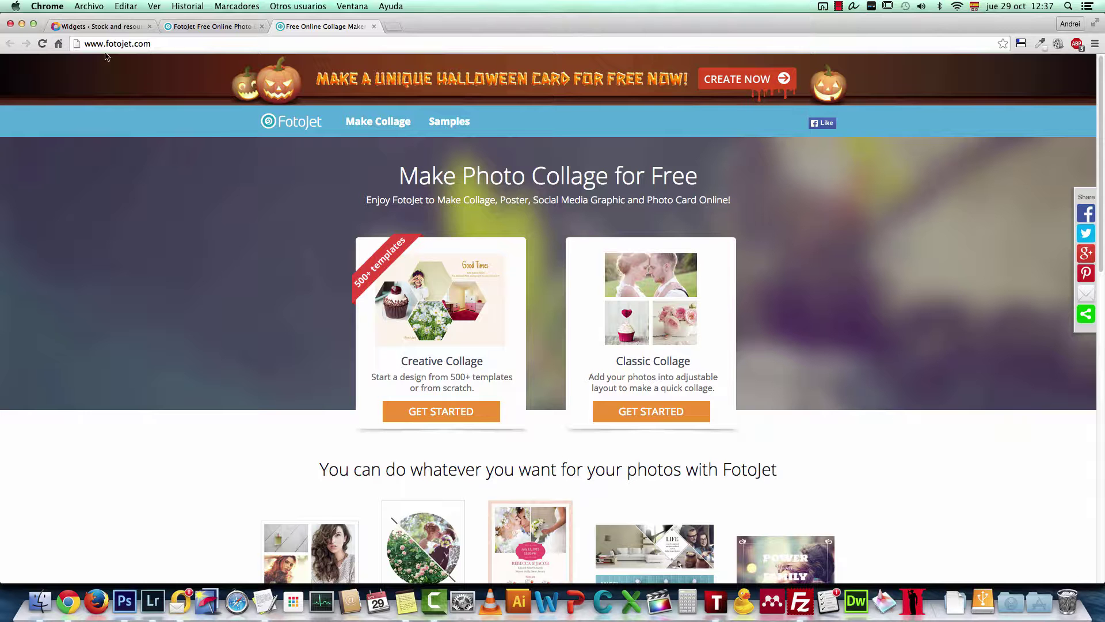
pyautogui.click(163, 44)
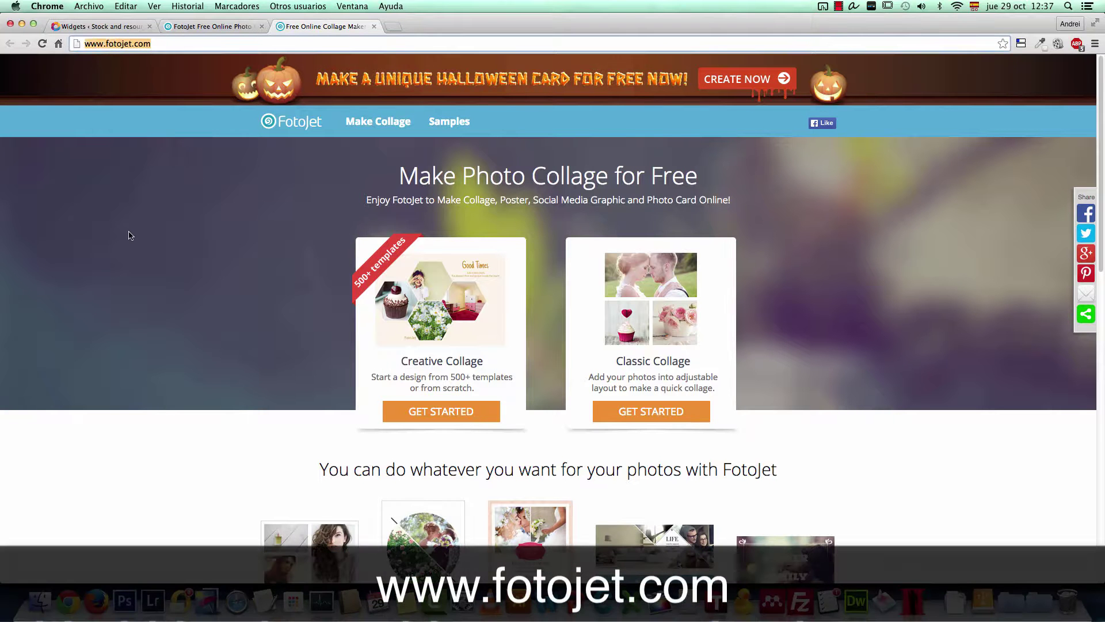
pyautogui.click(131, 236)
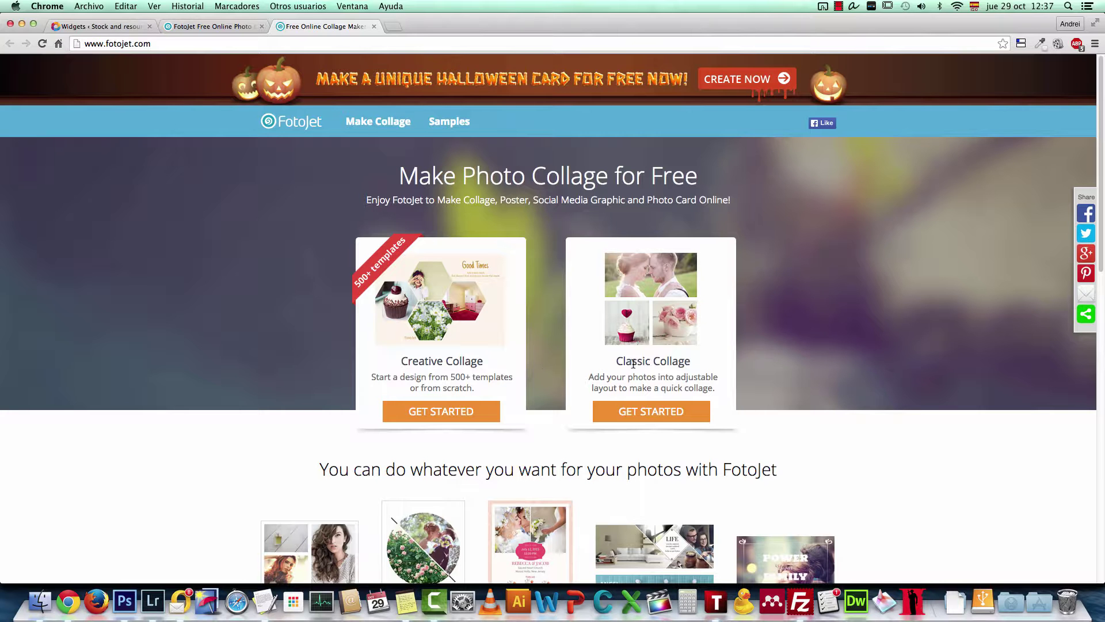
pyautogui.scroll(-1, 557, 370)
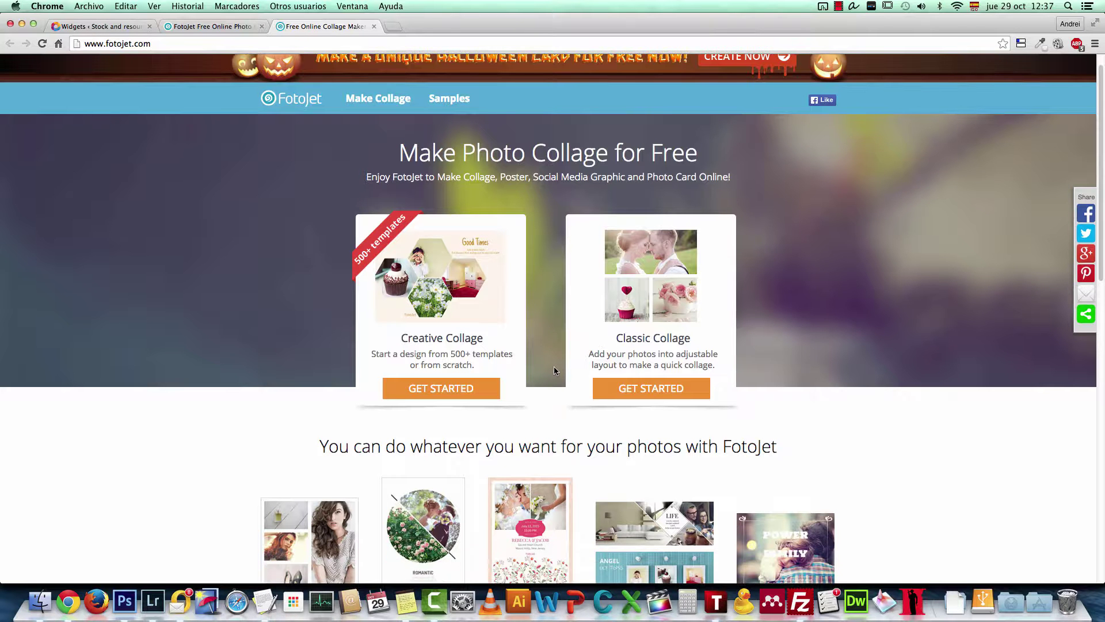
pyautogui.scroll(1, 557, 369)
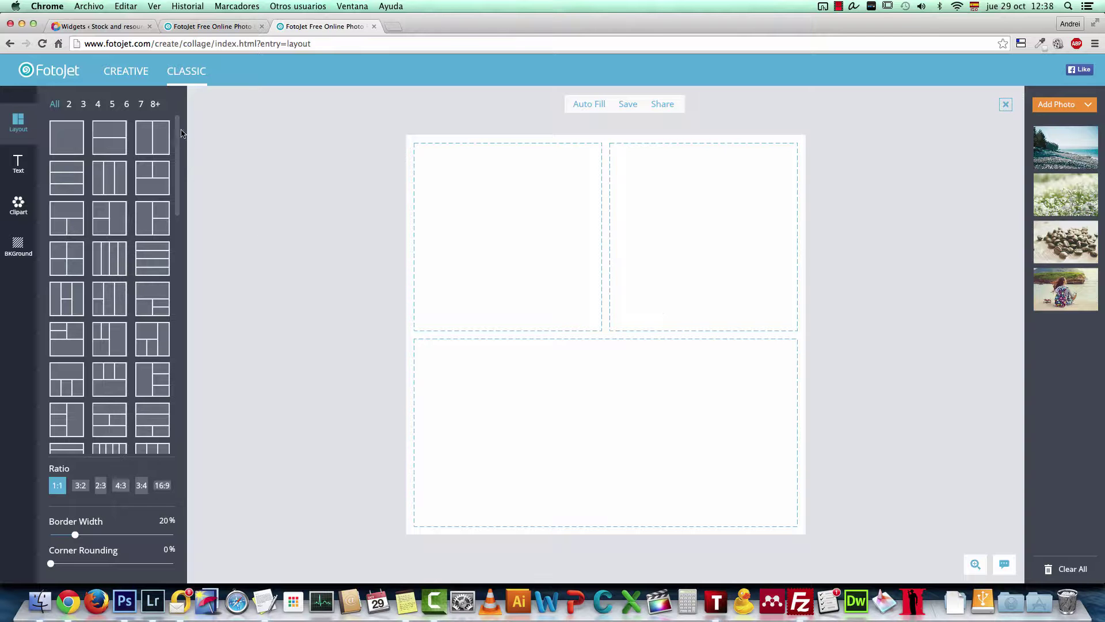
# Step: Try other canvas ratios for the empty collage, including 16:9, and set the ratio back to 1:1
pyautogui.moveTo(178, 126)
pyautogui.mouseDown()
pyautogui.moveTo(183, 342)
pyautogui.moveTo(181, 113)
pyautogui.mouseUp()
pyautogui.moveTo(602, 136); pyautogui.dragTo(599, 265)
pyautogui.moveTo(316, 329)
pyautogui.mouseDown()
pyautogui.moveTo(272, 328)
pyautogui.moveTo(429, 339)
pyautogui.moveTo(313, 330)
pyautogui.moveTo(321, 323)
pyautogui.mouseUp()
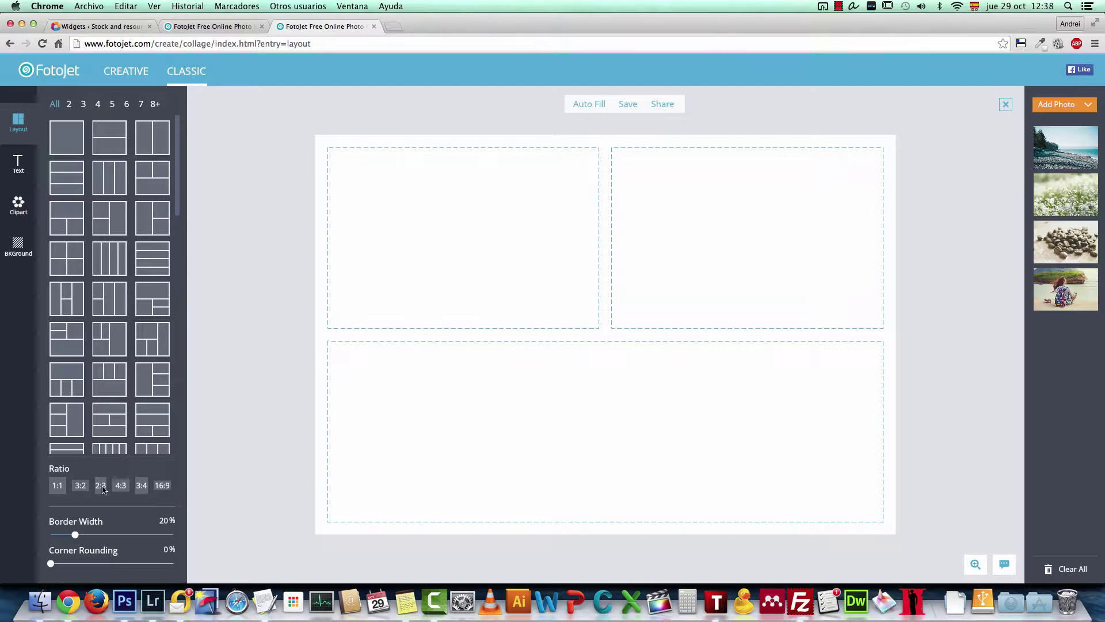
pyautogui.click(164, 487)
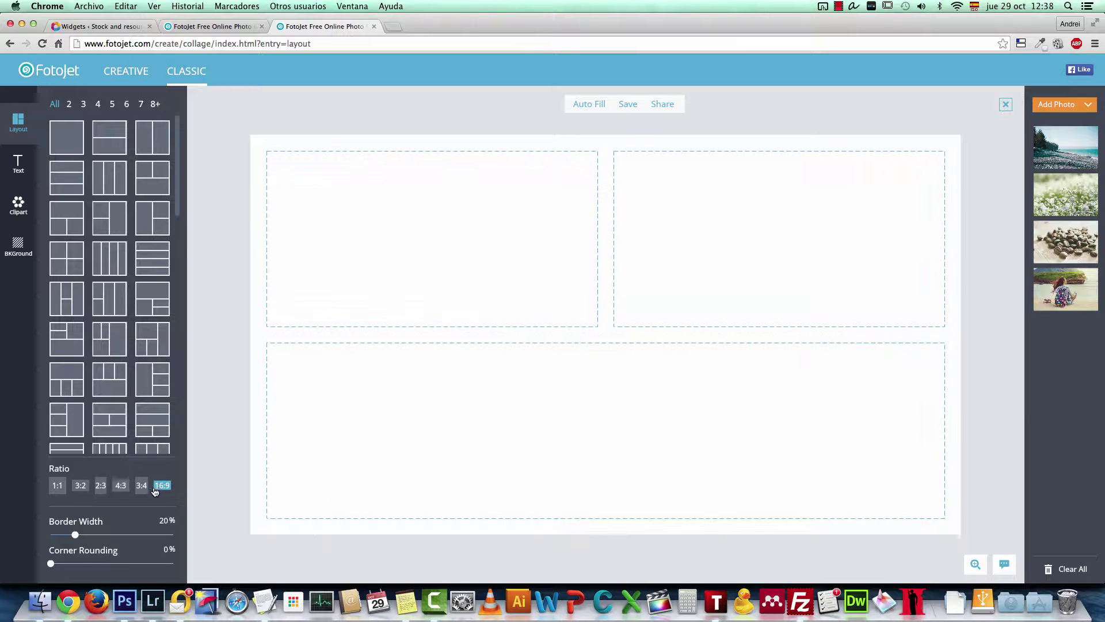
pyautogui.click(59, 487)
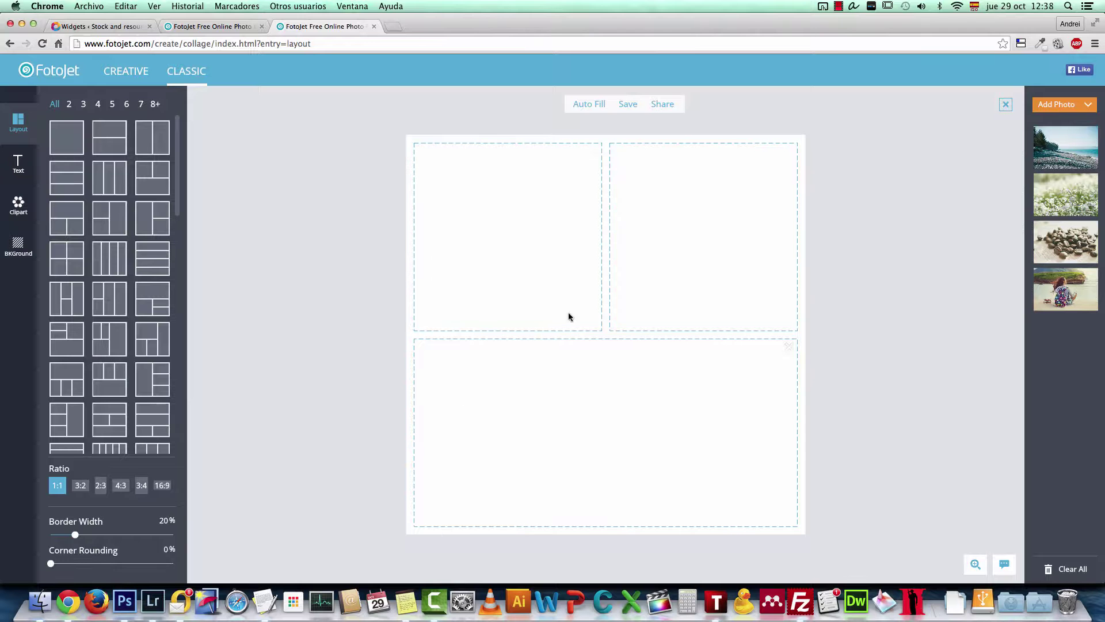
# Step: Set the collage's border width to 19% and remove the four sample photos from the photo list
pyautogui.moveTo(81, 538); pyautogui.dragTo(74, 535)
pyautogui.click(1092, 179)
pyautogui.click(1092, 138)
pyautogui.click(1092, 138)
pyautogui.click(1092, 138)
# Step: Add all the photos in the computer's Unsplash folder to the photo list
pyautogui.click(1059, 104)
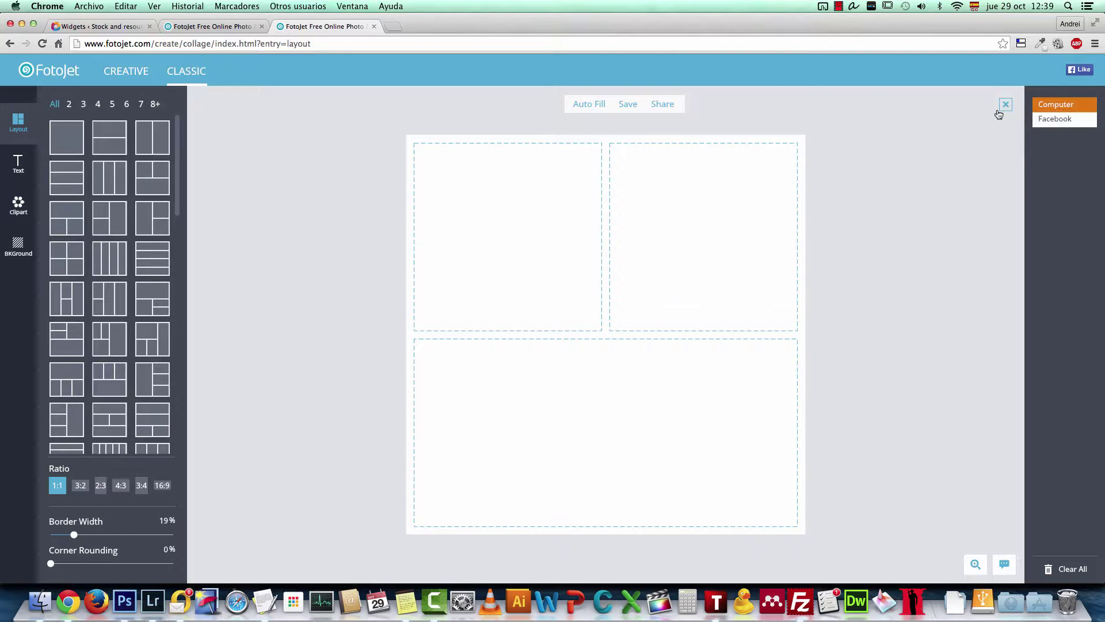
pyautogui.click(1057, 105)
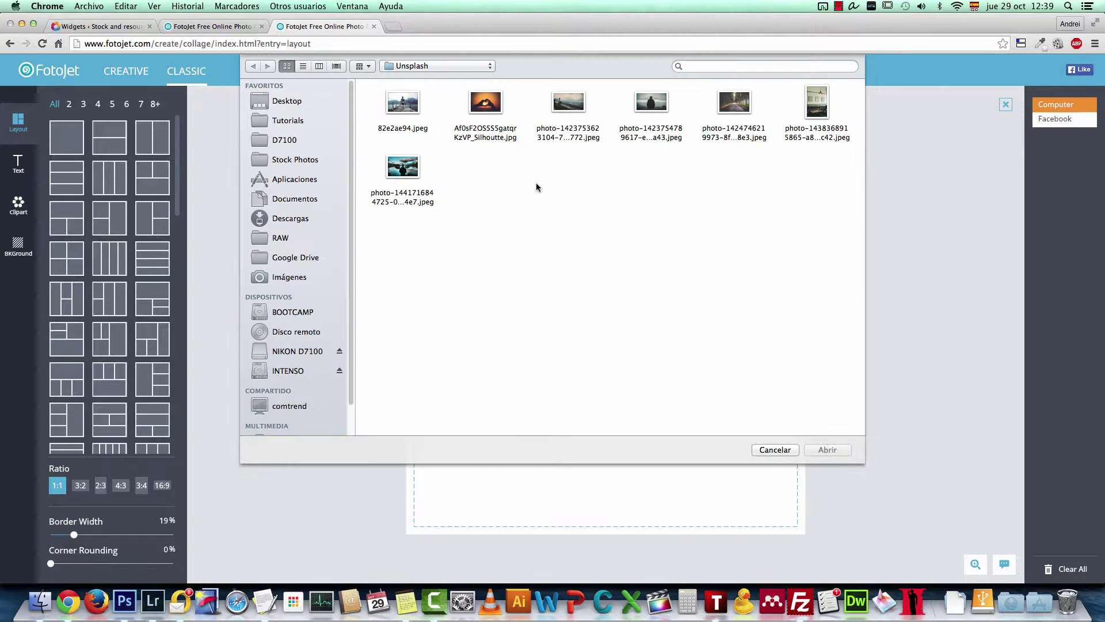
pyautogui.press('super+a')
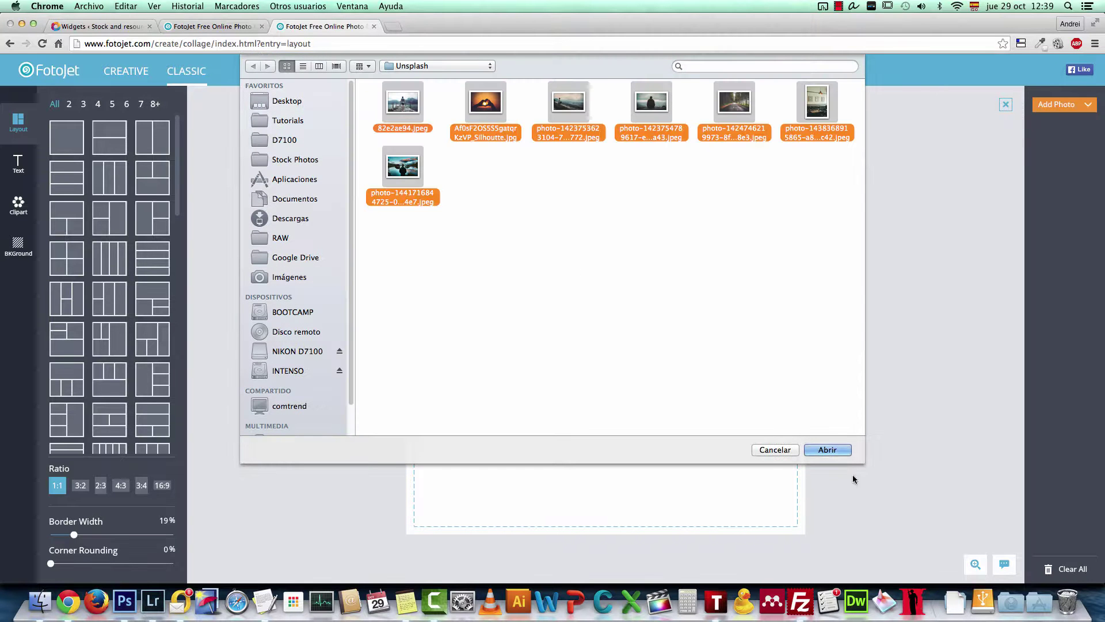
pyautogui.click(835, 451)
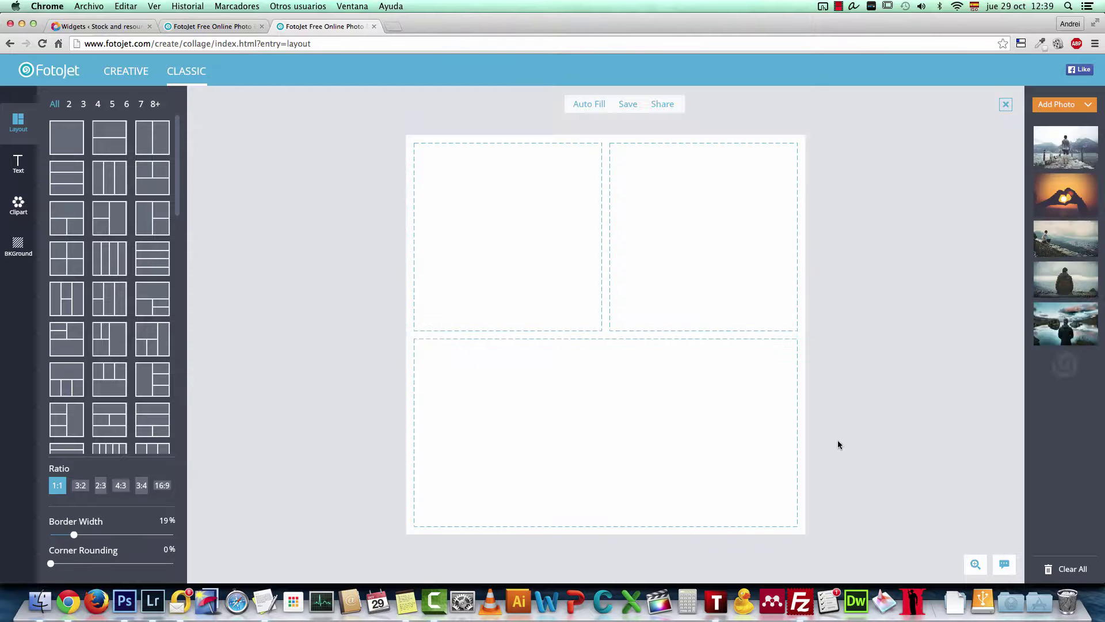
pyautogui.moveTo(1084, 118)
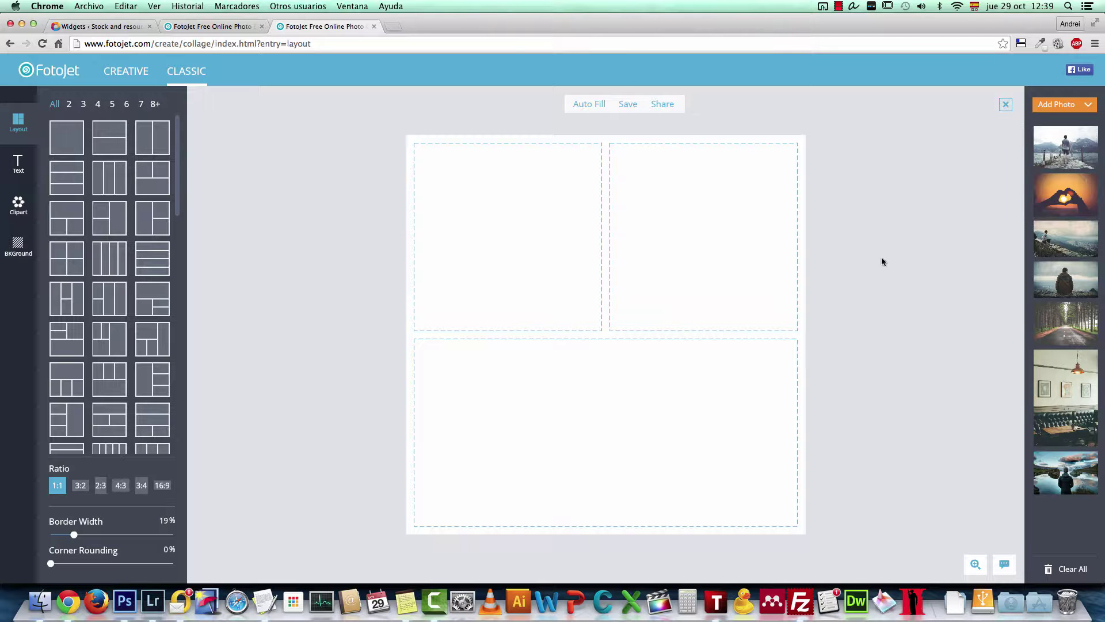
# Step: Auto-fill the three-cell collage with the added photos and reshuffle them several times
pyautogui.click(587, 106)
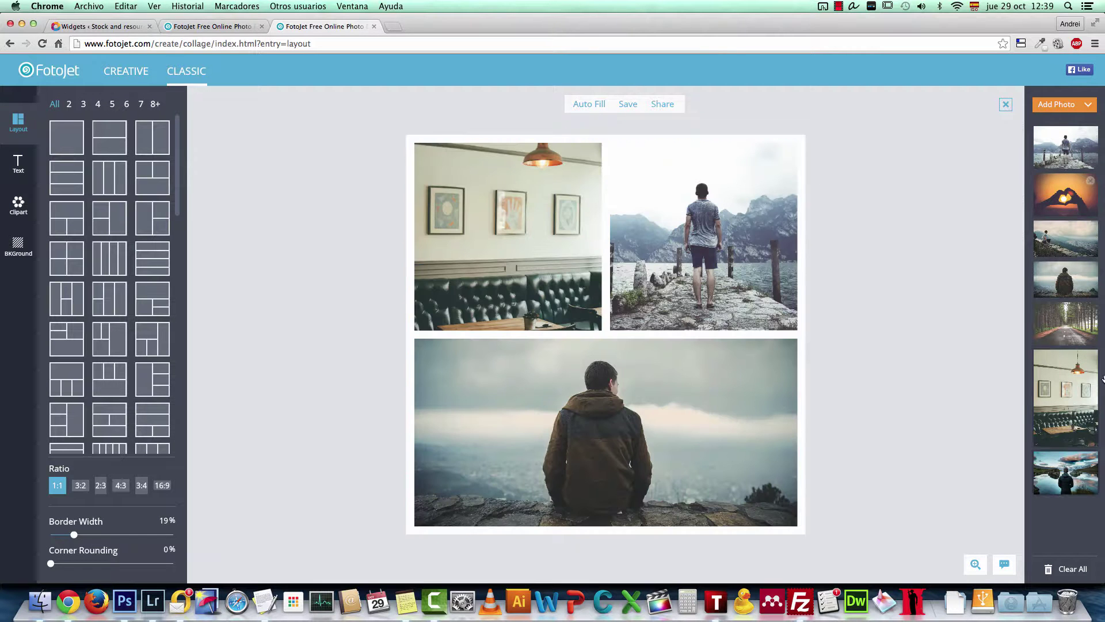
pyautogui.click(589, 105)
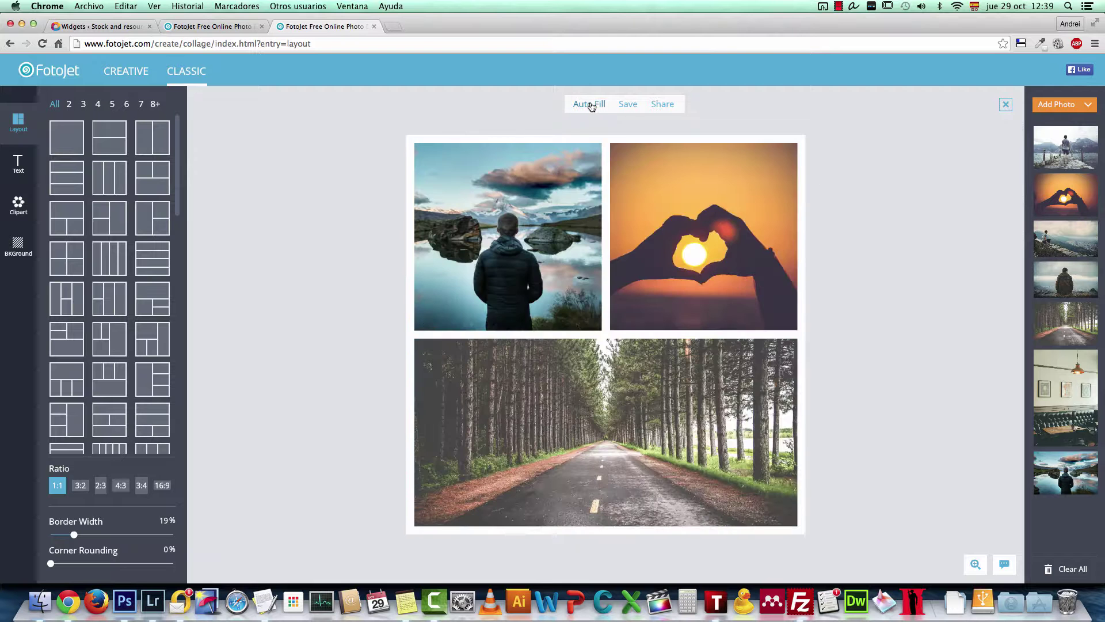
pyautogui.click(588, 105)
pyautogui.click(588, 104)
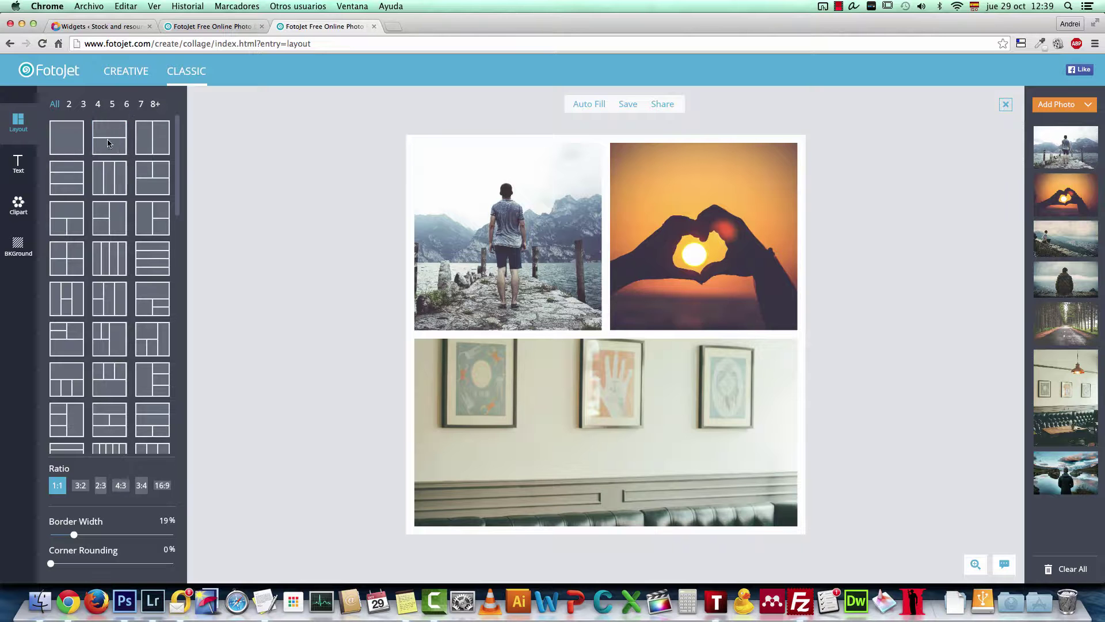
# Step: Try a four-photo layout with a tall empty column, and browse the layouts for 5, 3, 8+ and 4 photos
pyautogui.scroll(-3, 110, 184)
pyautogui.click(104, 227)
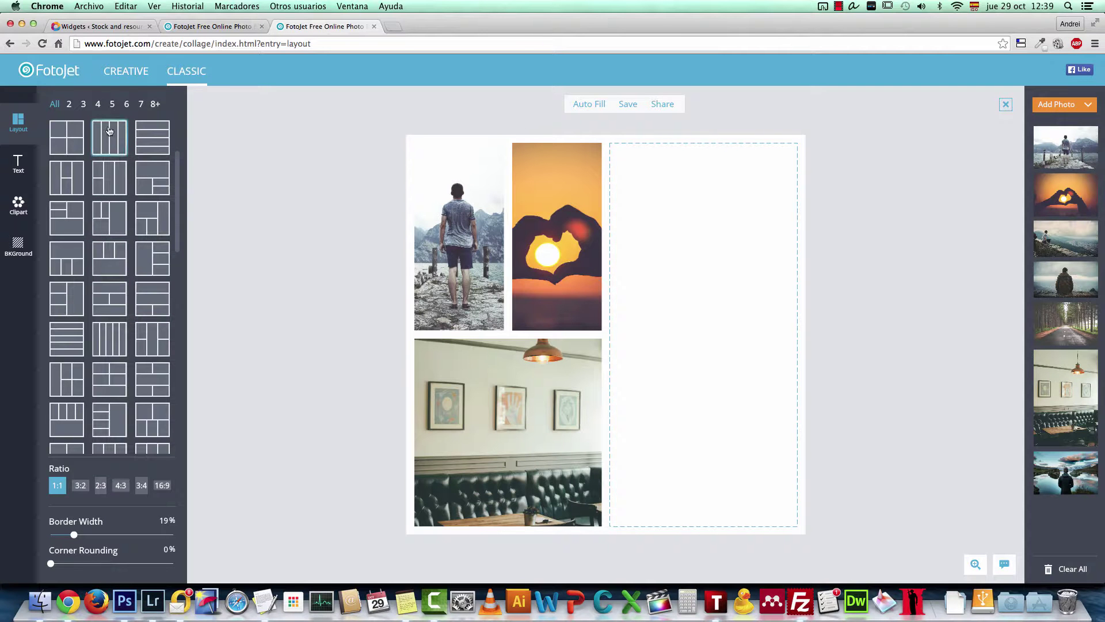
pyautogui.click(112, 104)
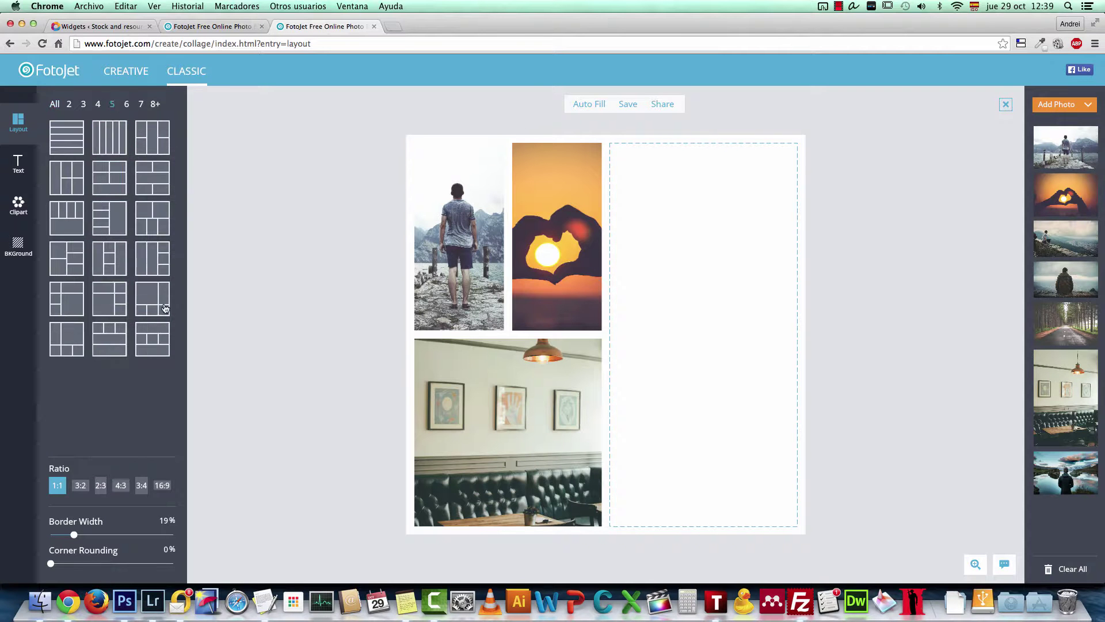
pyautogui.click(82, 108)
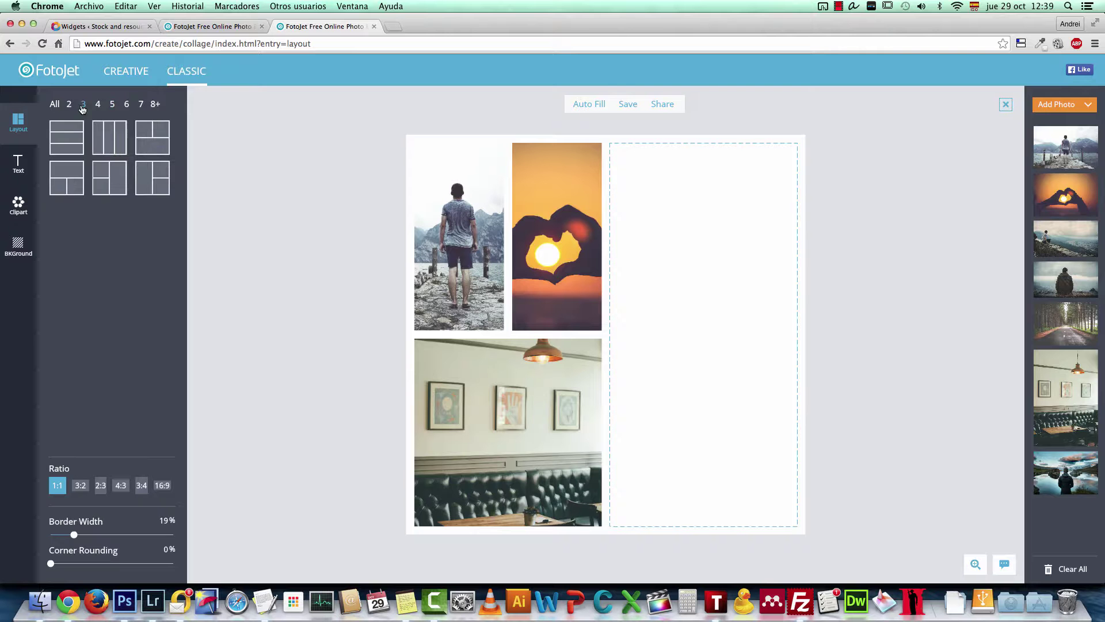
pyautogui.click(155, 104)
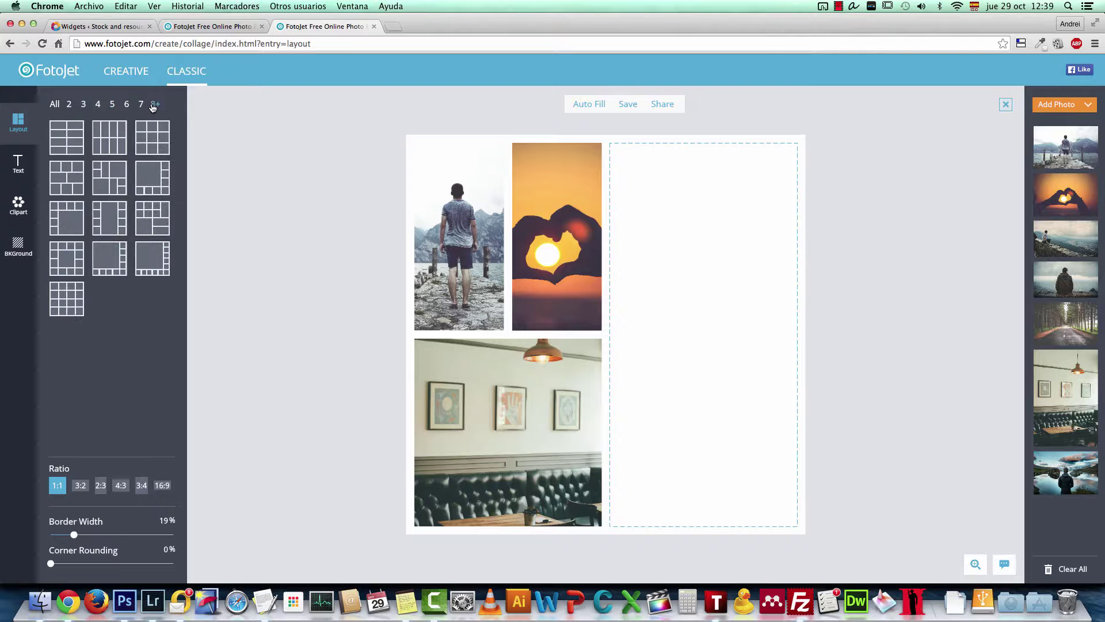
pyautogui.click(106, 106)
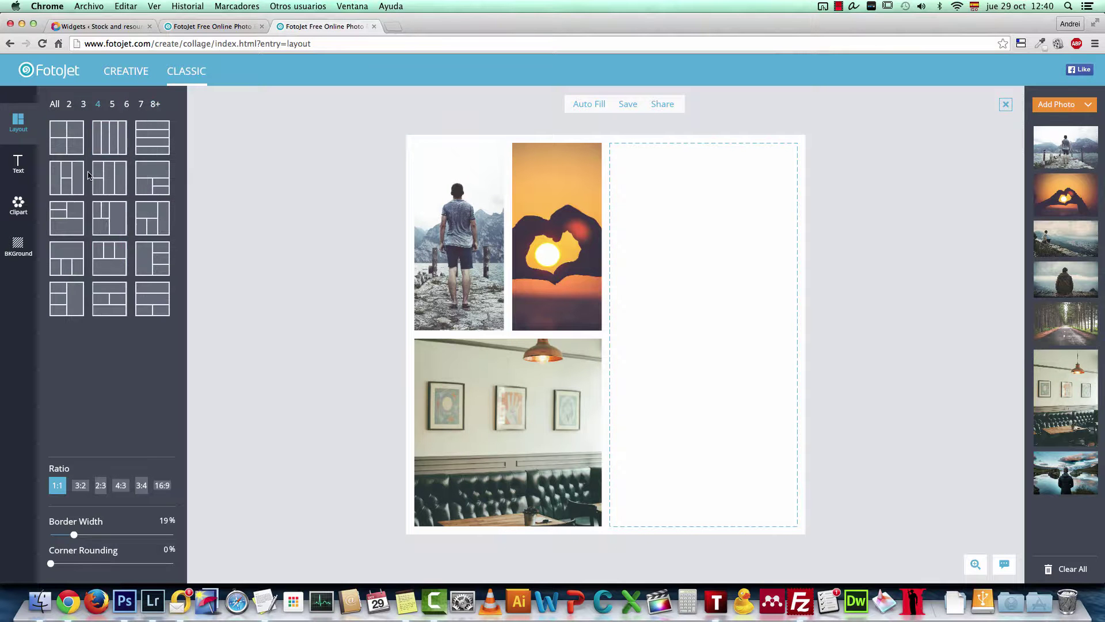
# Step: Try the four-photo layout with two cells between full-width rows, and the three-photo layout of vertical columns
pyautogui.click(106, 298)
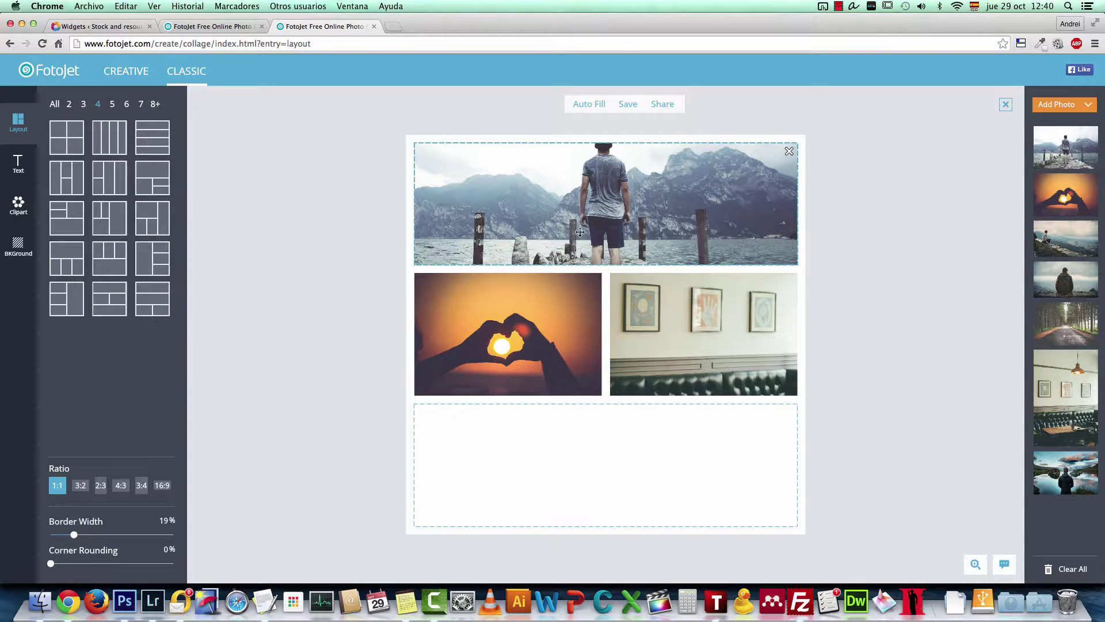
pyautogui.click(83, 104)
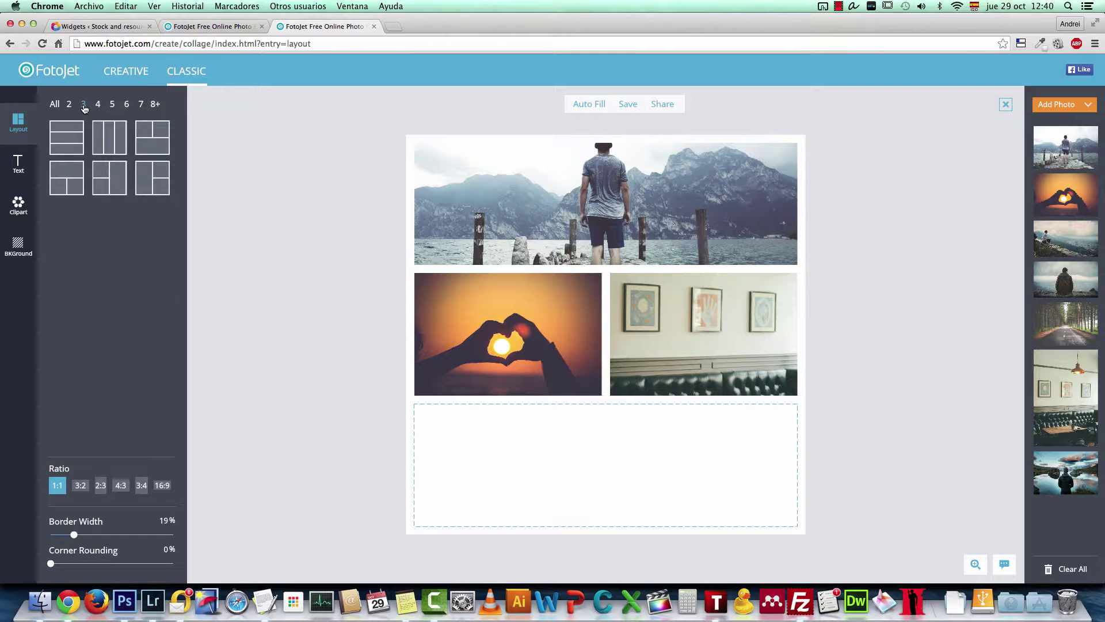
pyautogui.click(110, 136)
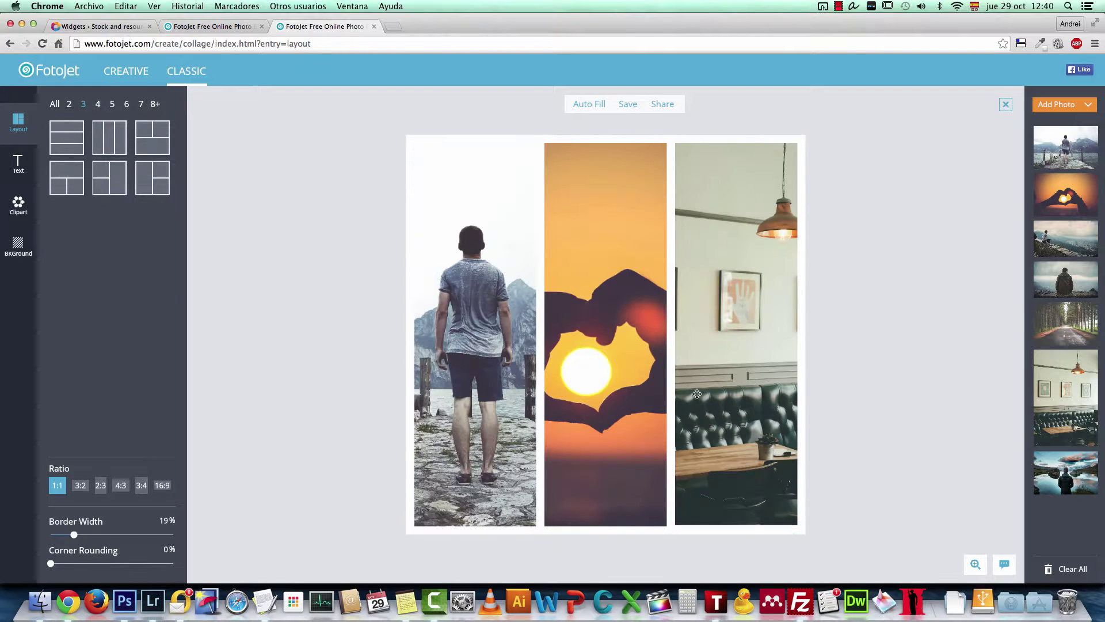
# Step: Apply the five-photo layout with two rows of two cells above a full-width cell, and auto-fill it
pyautogui.click(113, 105)
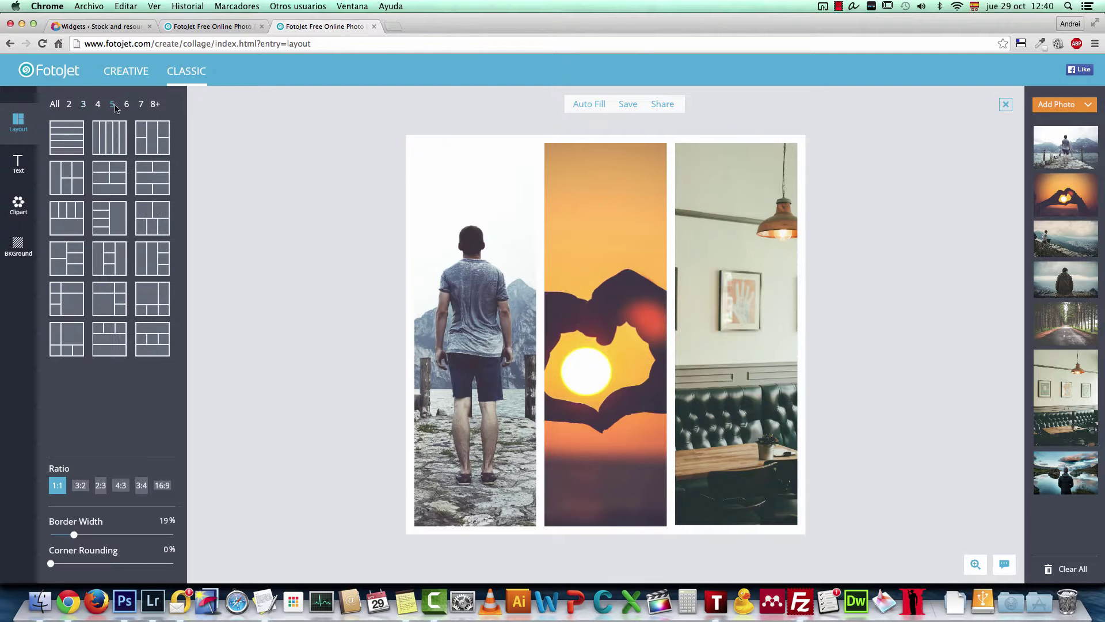
pyautogui.click(110, 178)
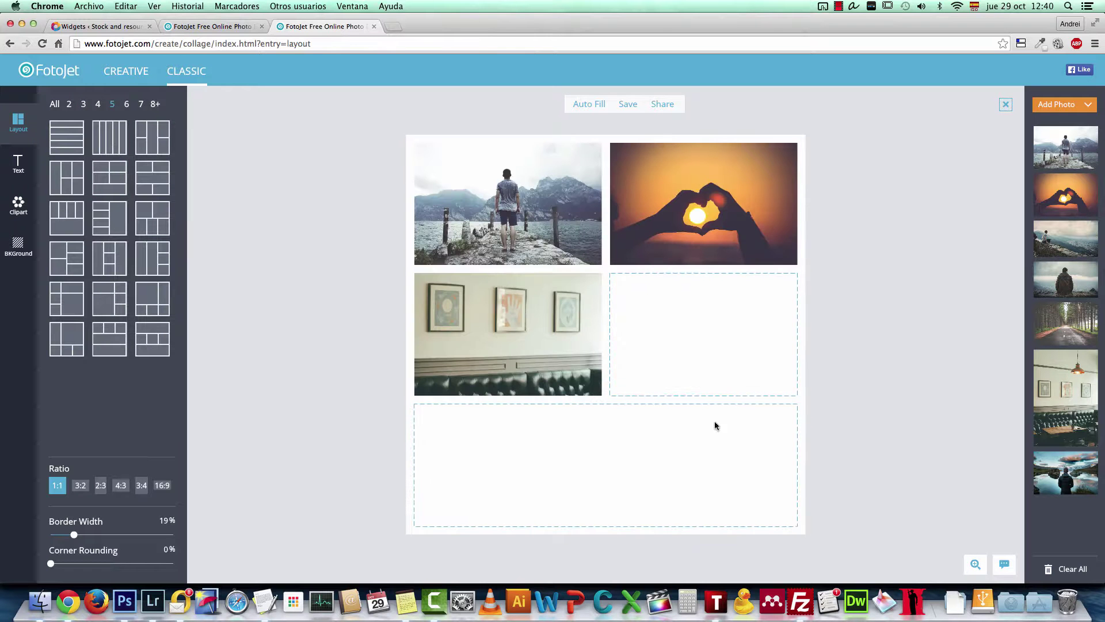
pyautogui.click(590, 105)
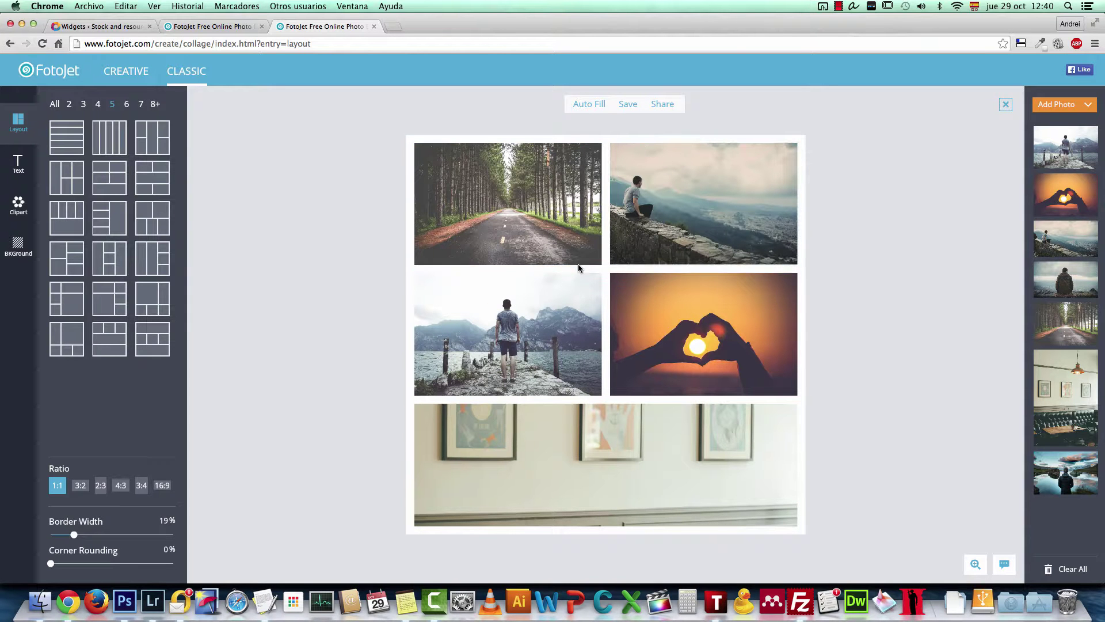
# Step: Move both horizontal dividers up to shorten the upper two photo rows and enlarge the full-width photo
pyautogui.moveTo(580, 266); pyautogui.dragTo(581, 217)
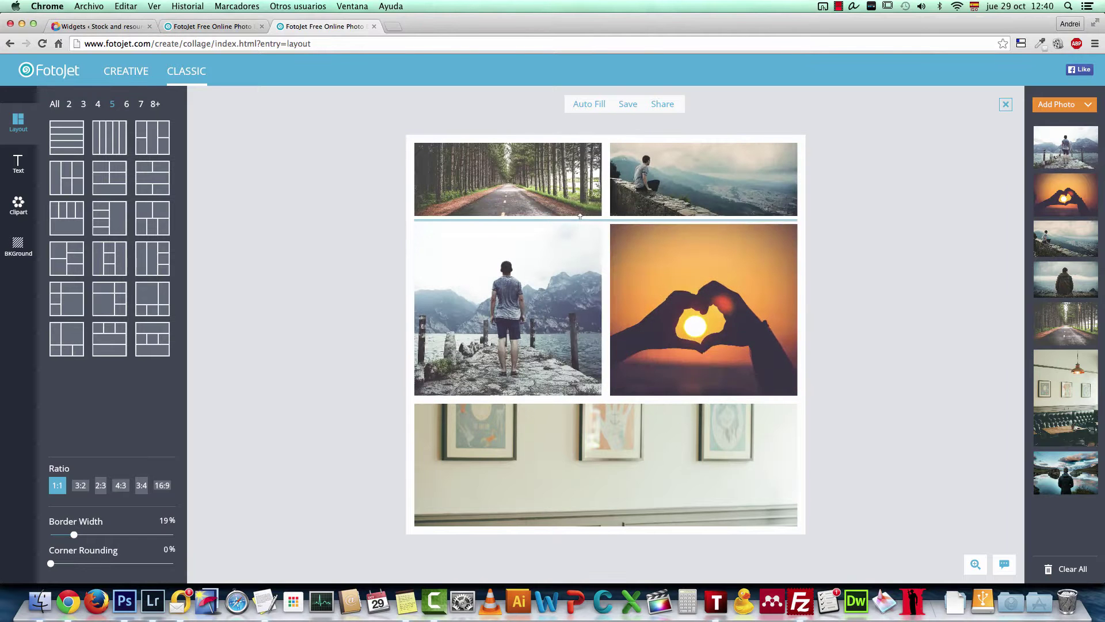
pyautogui.moveTo(611, 399); pyautogui.dragTo(614, 288)
pyautogui.click(631, 376)
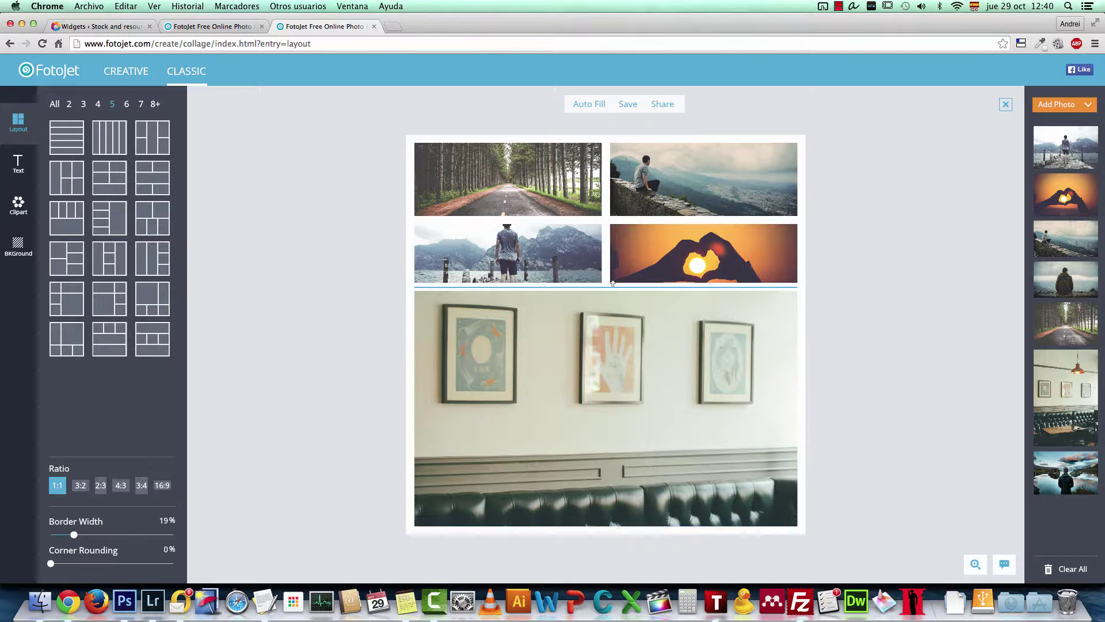
pyautogui.moveTo(613, 289); pyautogui.dragTo(614, 314)
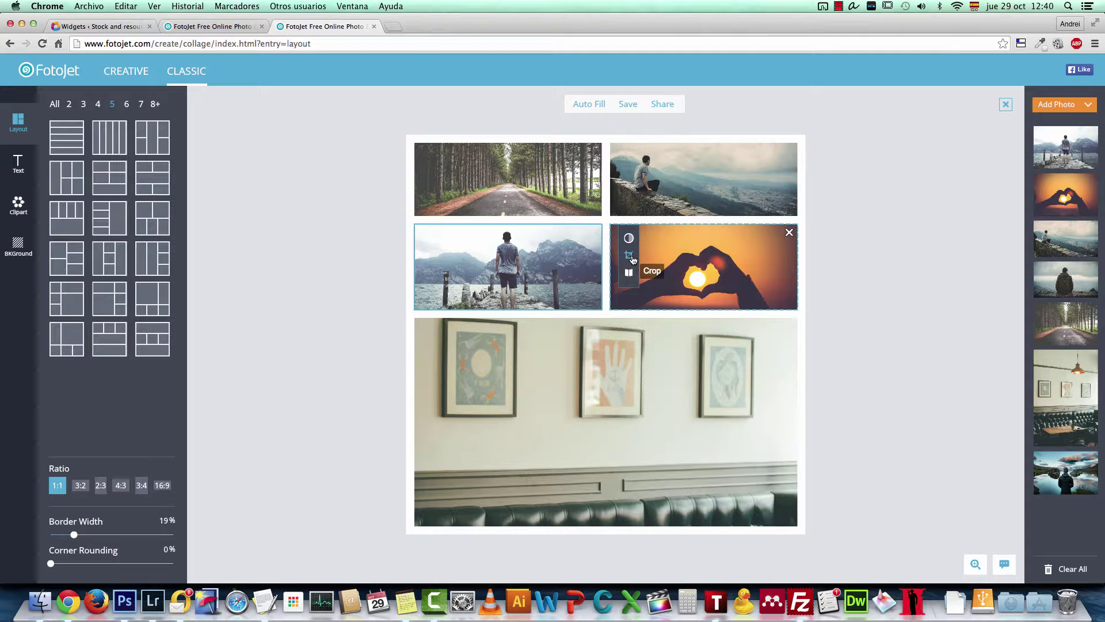
# Step: Crop the photo of the man on the pier by enlarging it and shifting it down to show his head
pyautogui.click(630, 257)
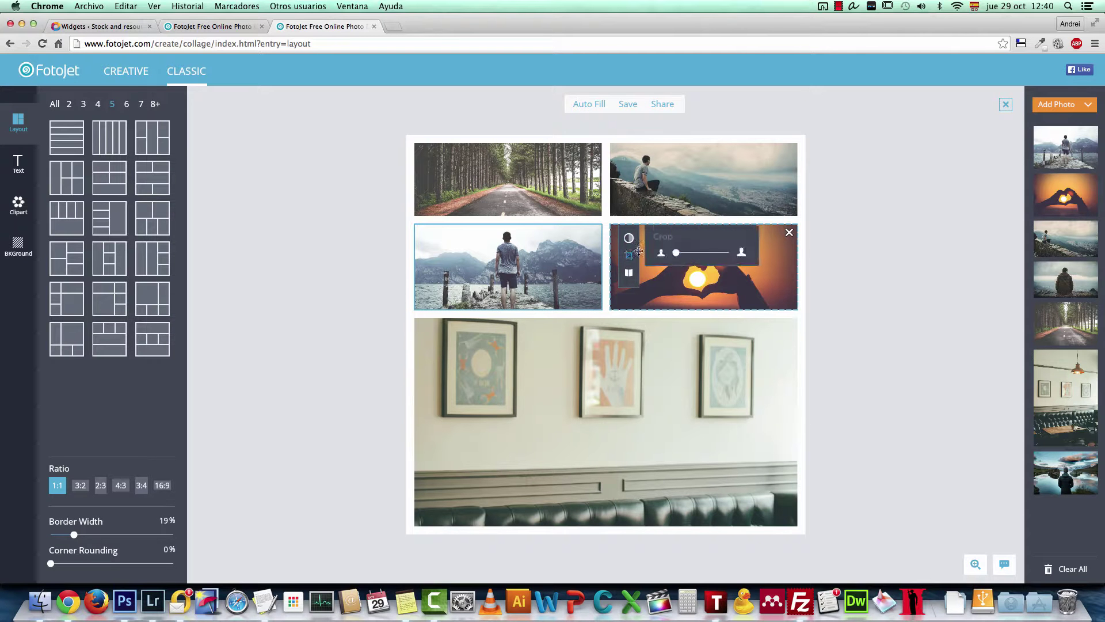
pyautogui.moveTo(678, 257); pyautogui.dragTo(692, 253)
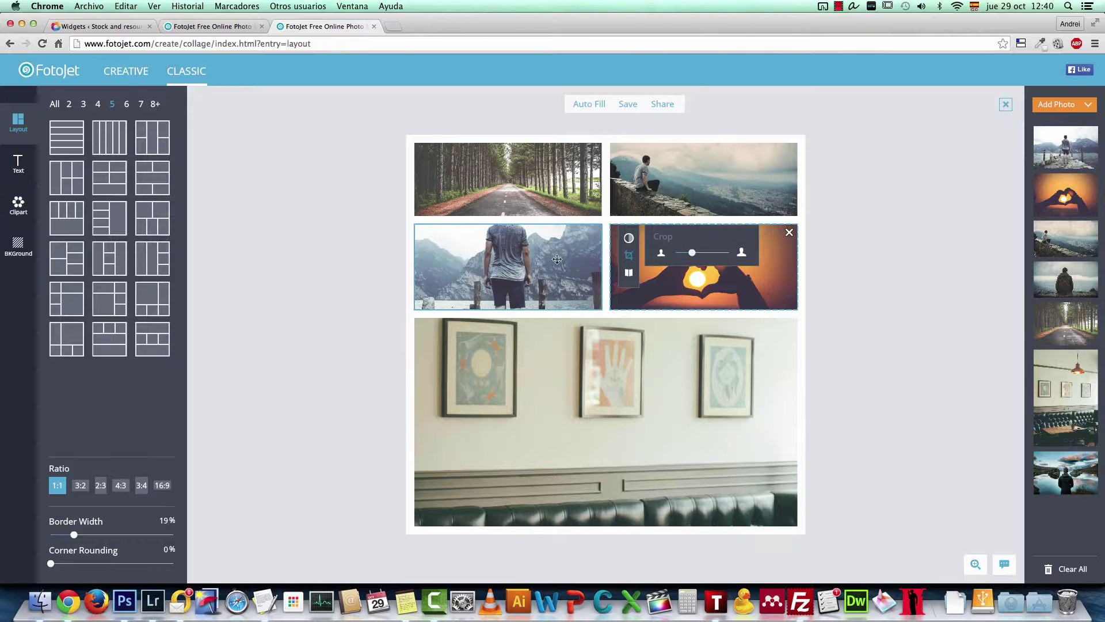
pyautogui.moveTo(542, 260); pyautogui.dragTo(547, 291)
# Step: Move the horizontal dividers down to enlarge the two rows of paired photos and shorten the full-width photo
pyautogui.moveTo(633, 231)
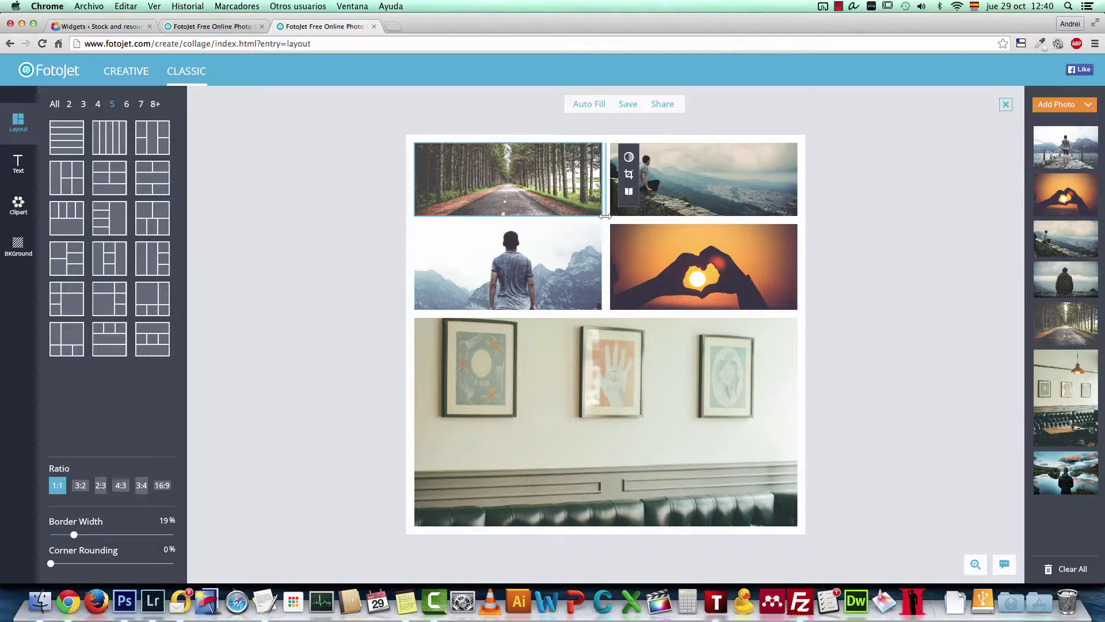
pyautogui.moveTo(607, 220); pyautogui.dragTo(602, 439)
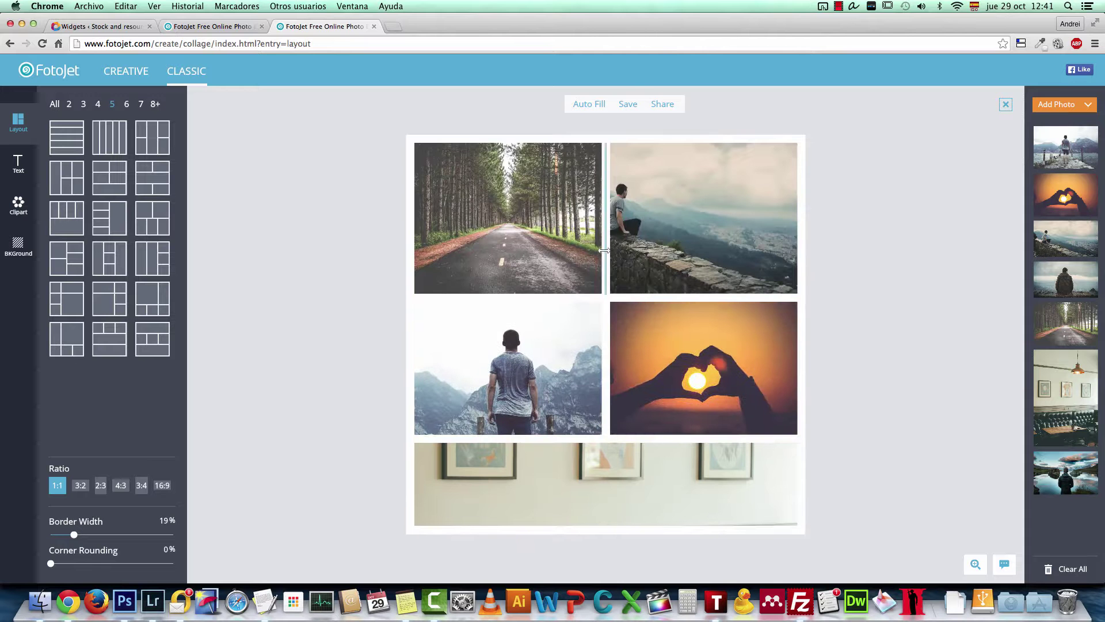
# Step: Widen the forest road cell in the upper row and apply the cool blue-toned effect to its photo
pyautogui.moveTo(606, 248); pyautogui.dragTo(673, 246)
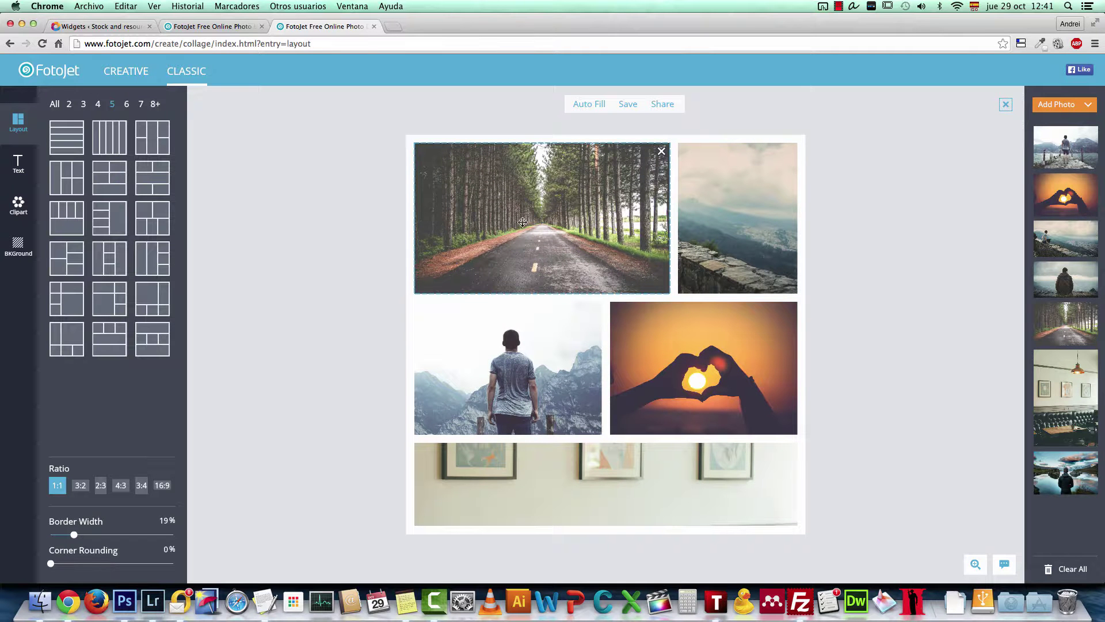
pyautogui.click(536, 194)
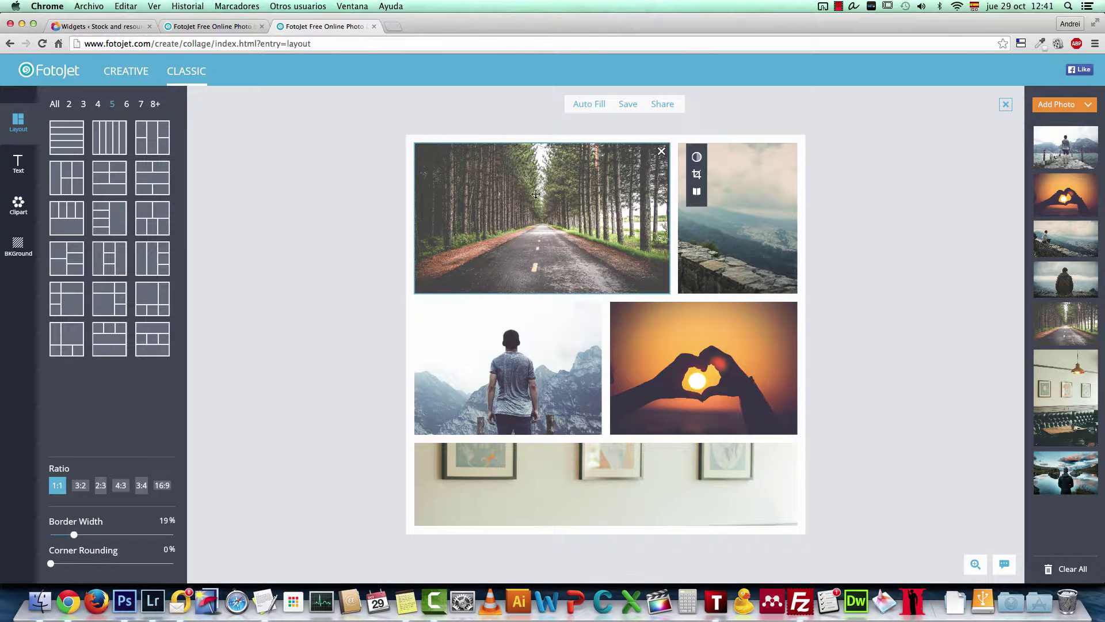
pyautogui.click(697, 159)
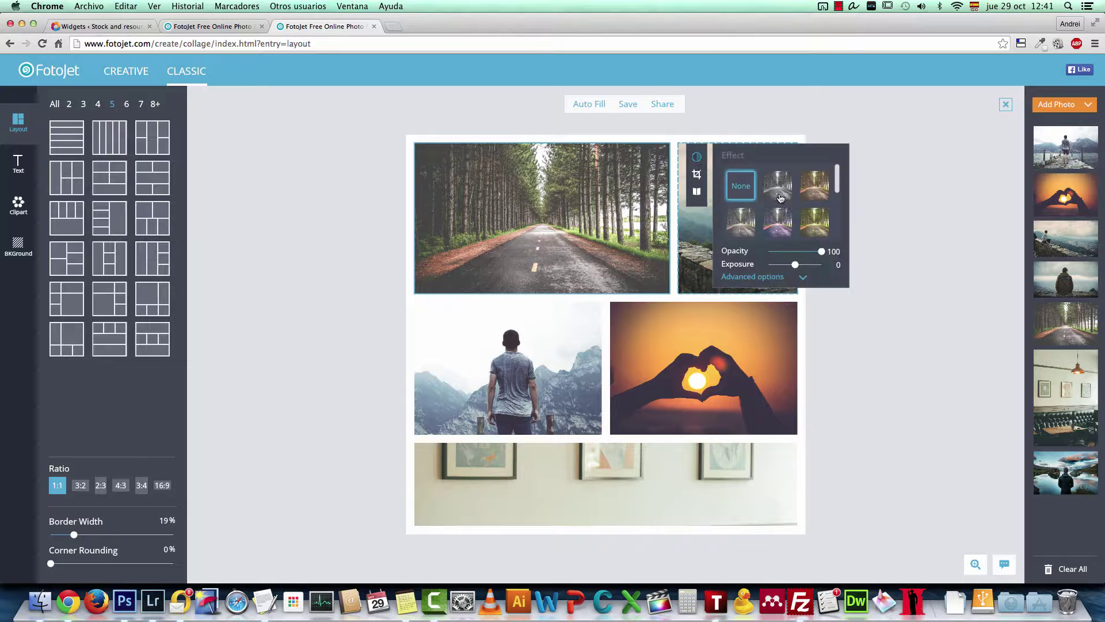
pyautogui.scroll(-3, 800, 202)
pyautogui.scroll(-1, 814, 212)
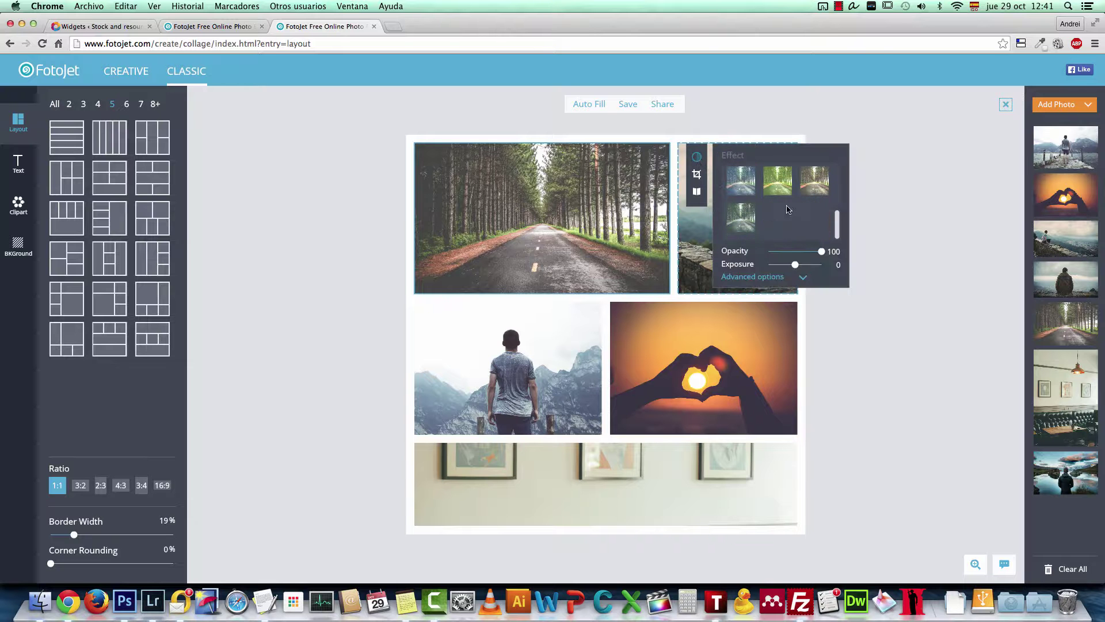
pyautogui.click(742, 196)
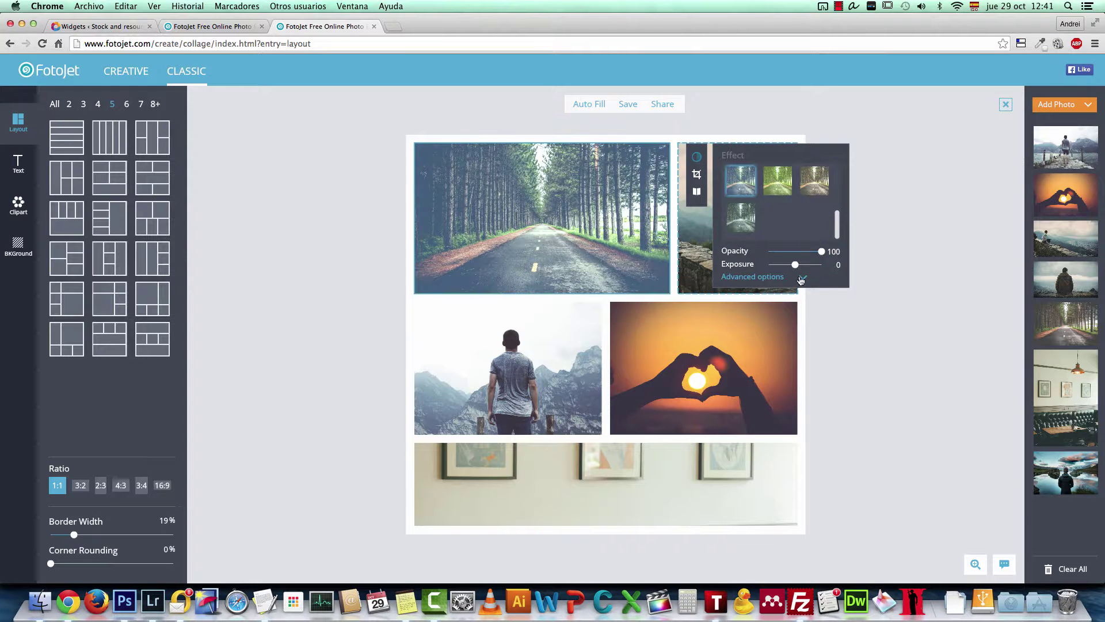
# Step: Adjust the forest road photo to opacity 82, exposure 15, contrast -4 and saturation -80 using the advanced effect options
pyautogui.click(802, 279)
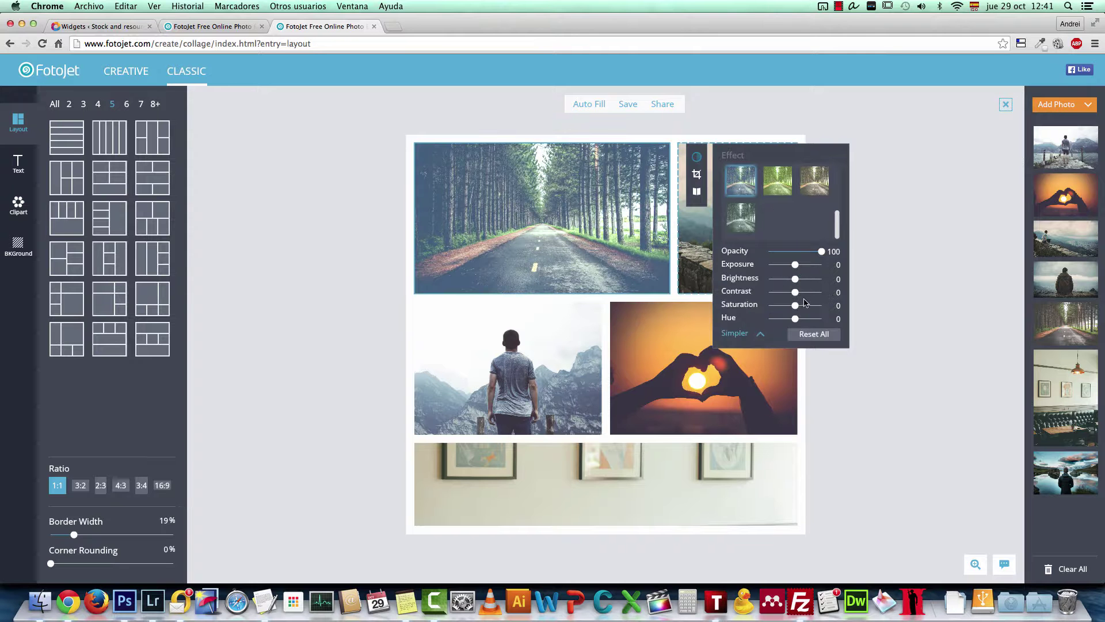
pyautogui.click(794, 292)
pyautogui.moveTo(799, 269); pyautogui.dragTo(813, 254)
pyautogui.moveTo(795, 308); pyautogui.dragTo(768, 307)
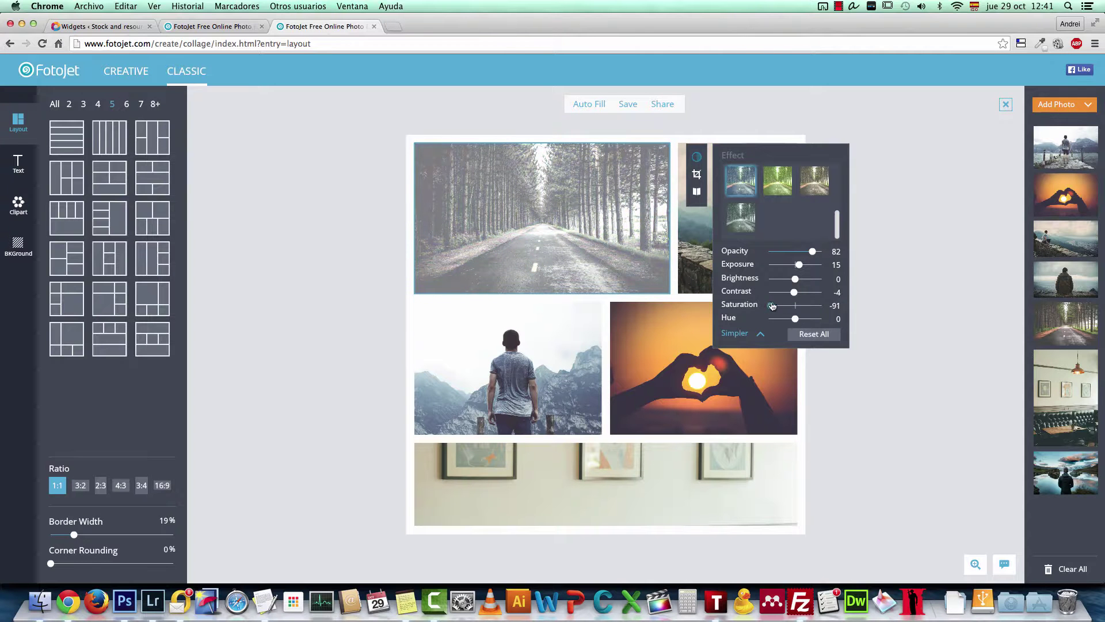
pyautogui.moveTo(834, 244); pyautogui.dragTo(832, 179)
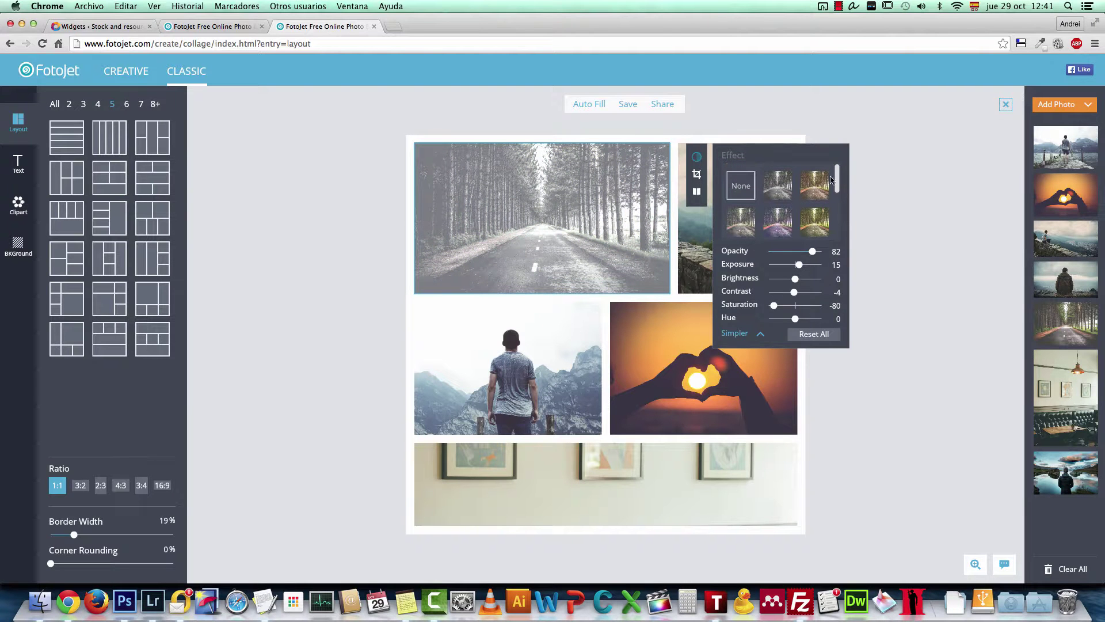
pyautogui.click(770, 339)
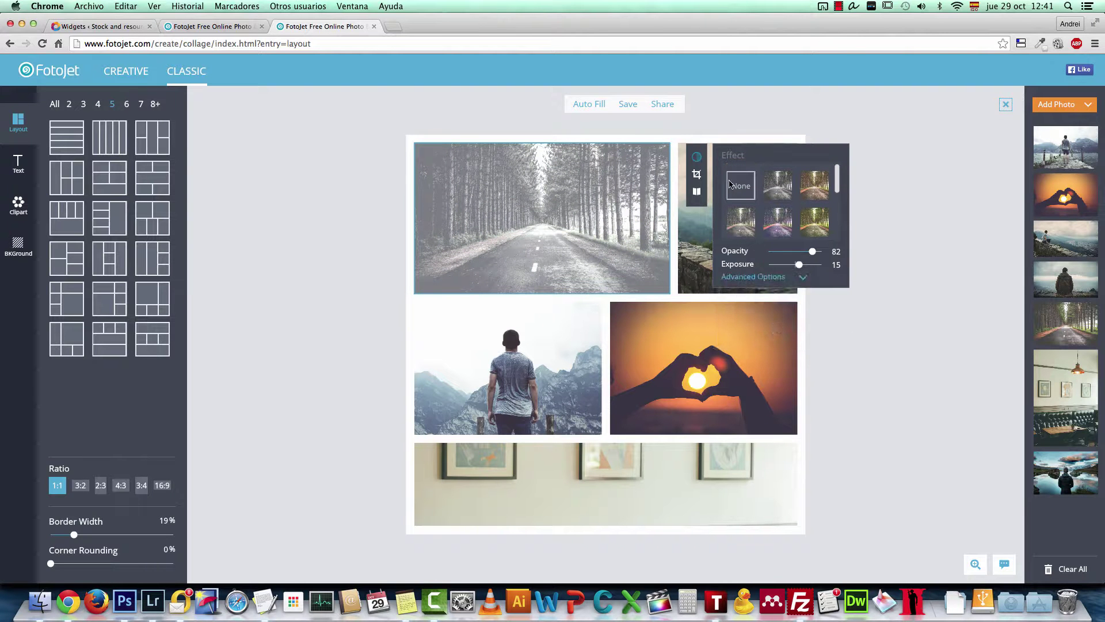
# Step: Flip the forest road photo horizontally, also trying and reversing the vertical flip and the right and left rotations
pyautogui.click(696, 193)
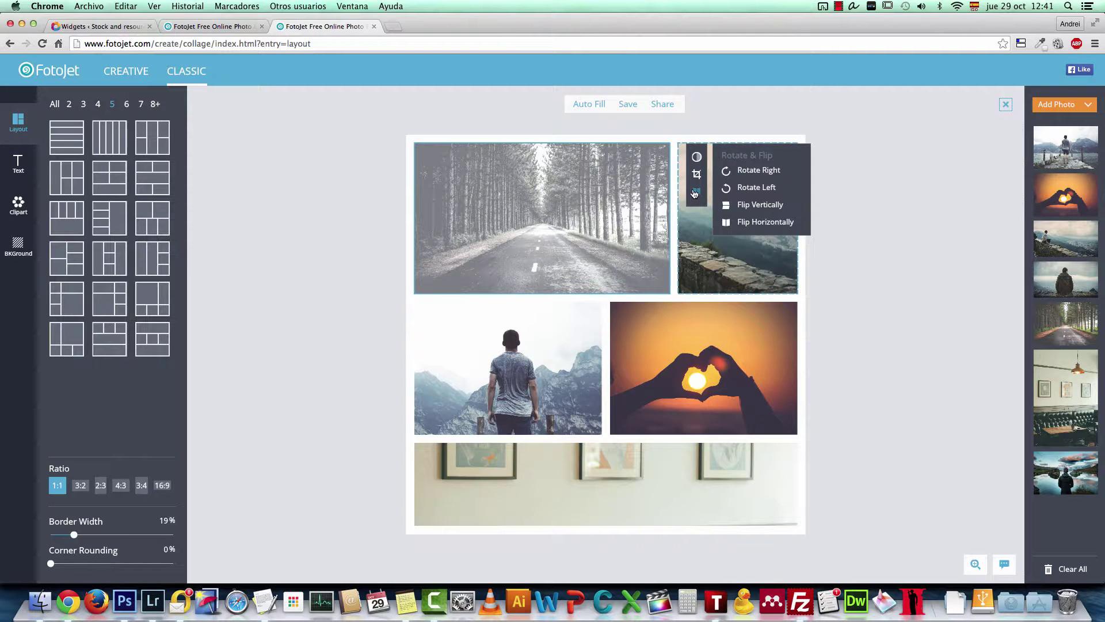
pyautogui.click(744, 206)
pyautogui.click(747, 221)
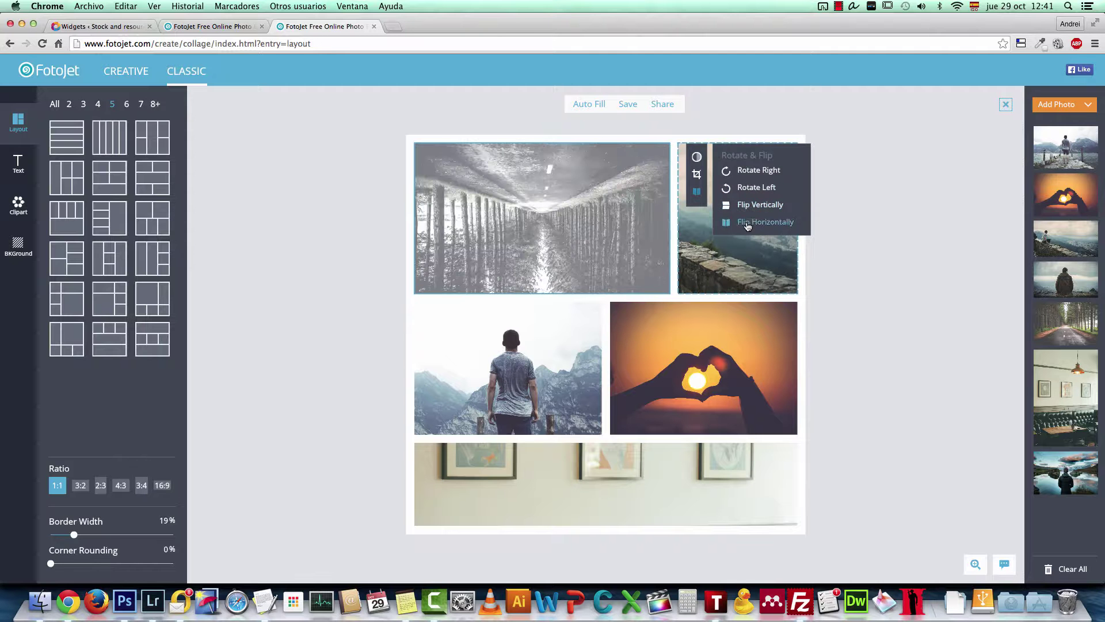
pyautogui.click(755, 173)
pyautogui.click(755, 187)
pyautogui.click(756, 205)
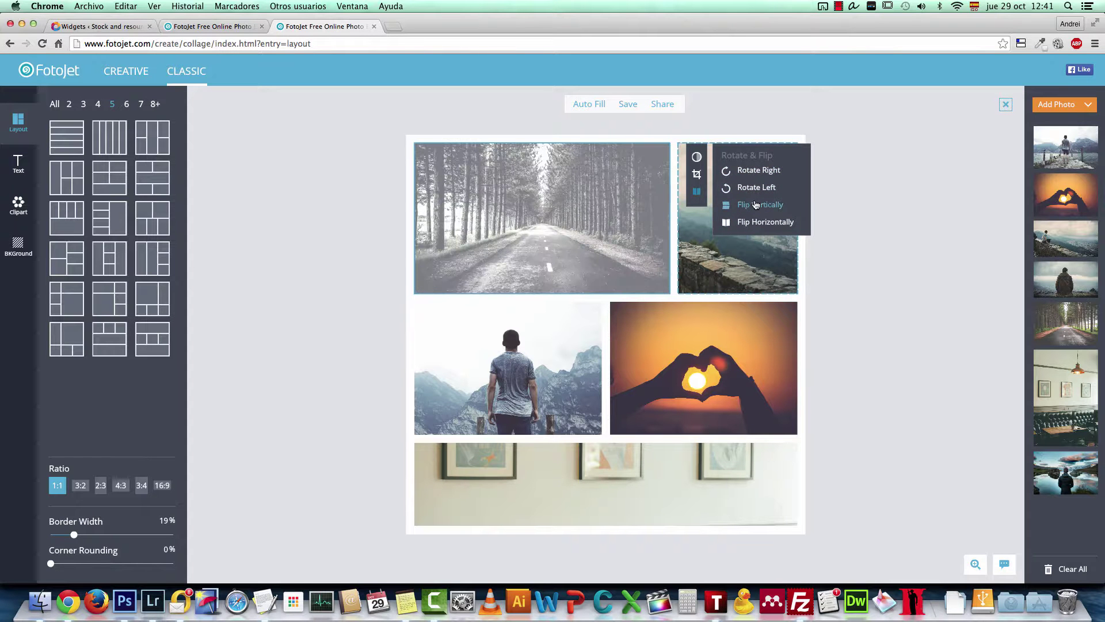
pyautogui.click(876, 159)
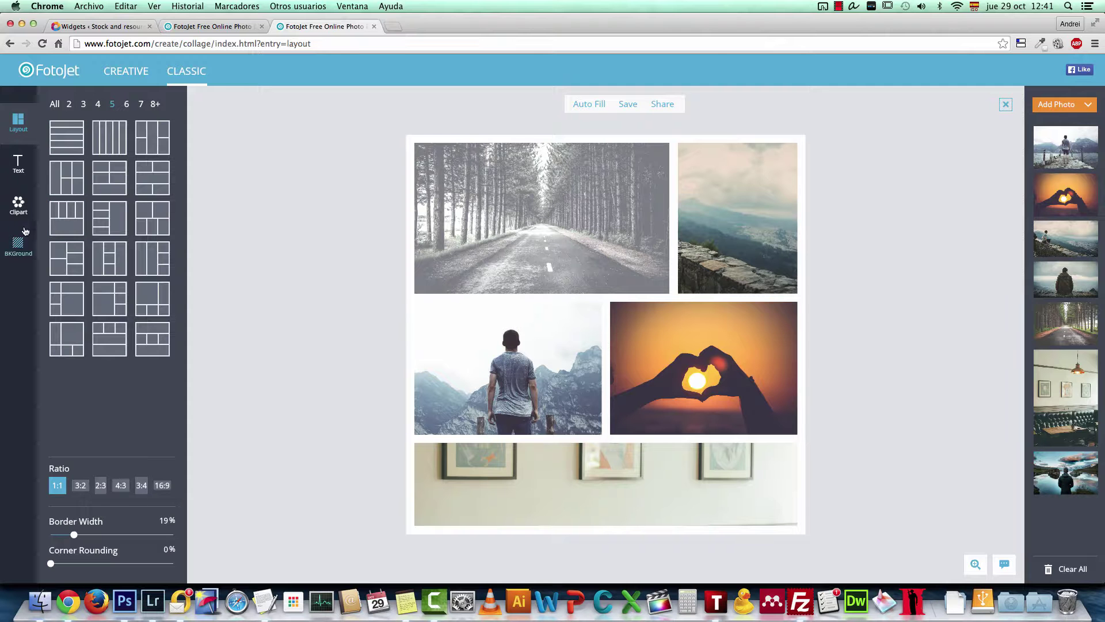
# Step: Try coral, green checkered and floral backgrounds, and set the collage background to the plain teal pattern
pyautogui.click(19, 247)
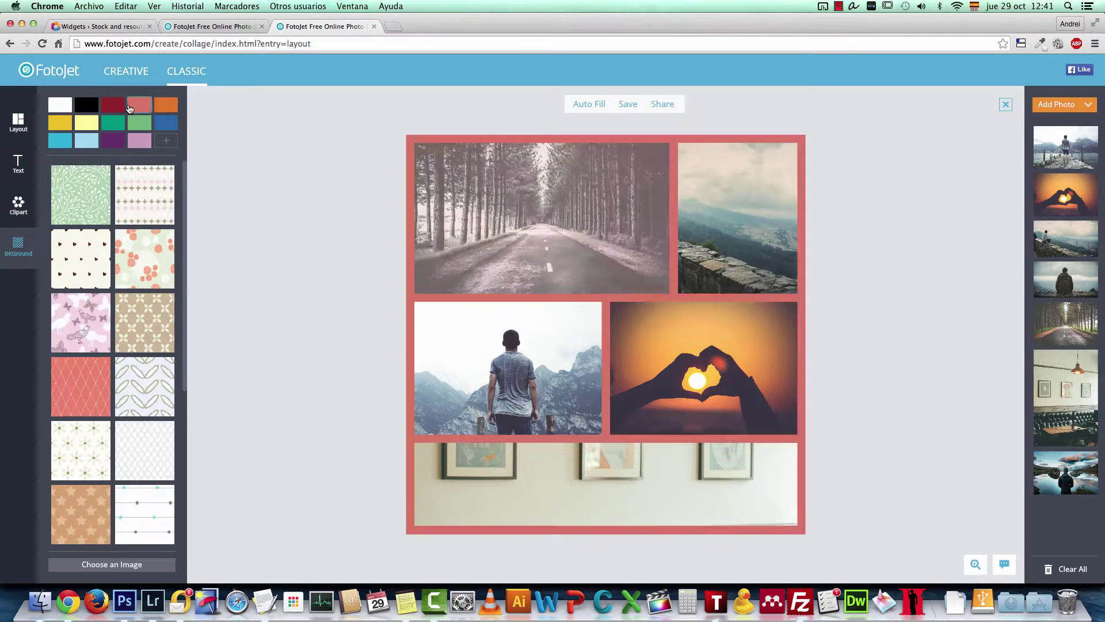
pyautogui.scroll(-5, 84, 299)
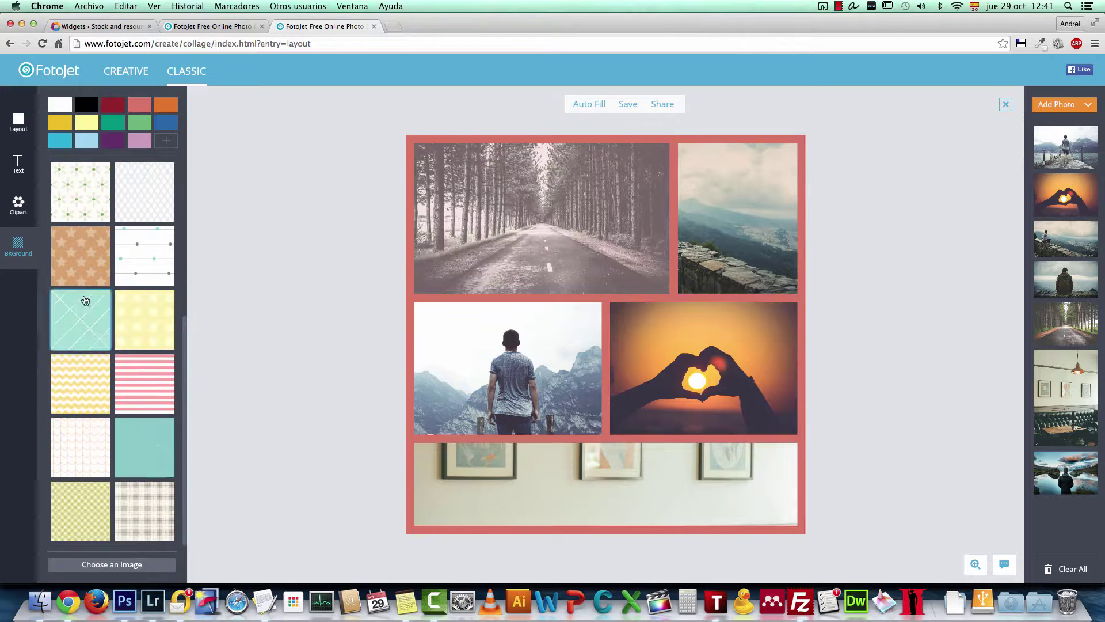
pyautogui.click(88, 504)
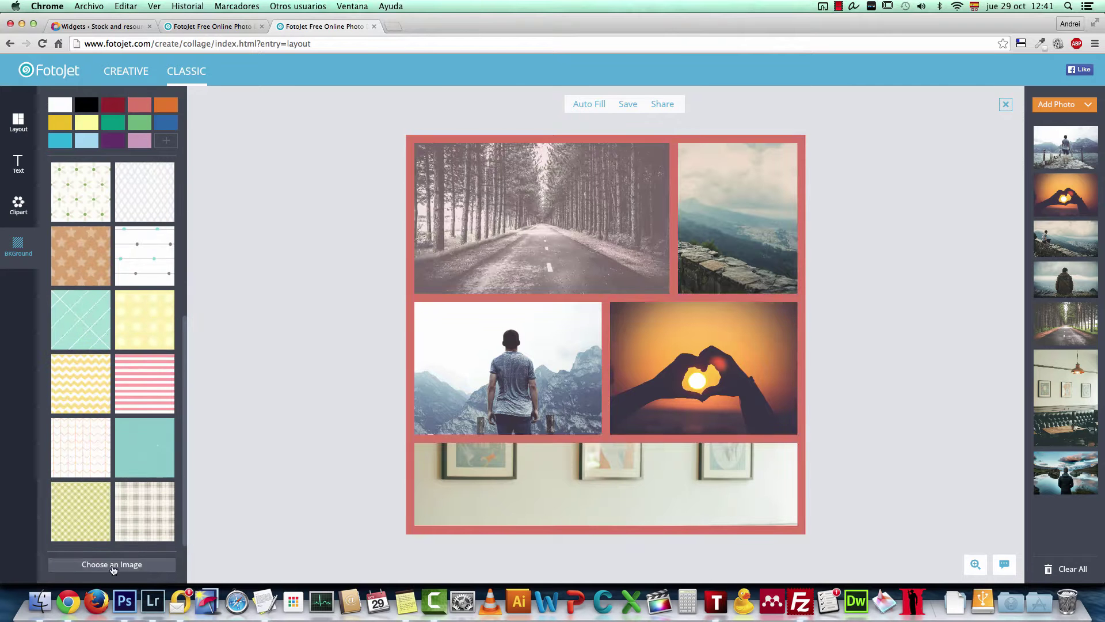
pyautogui.click(112, 566)
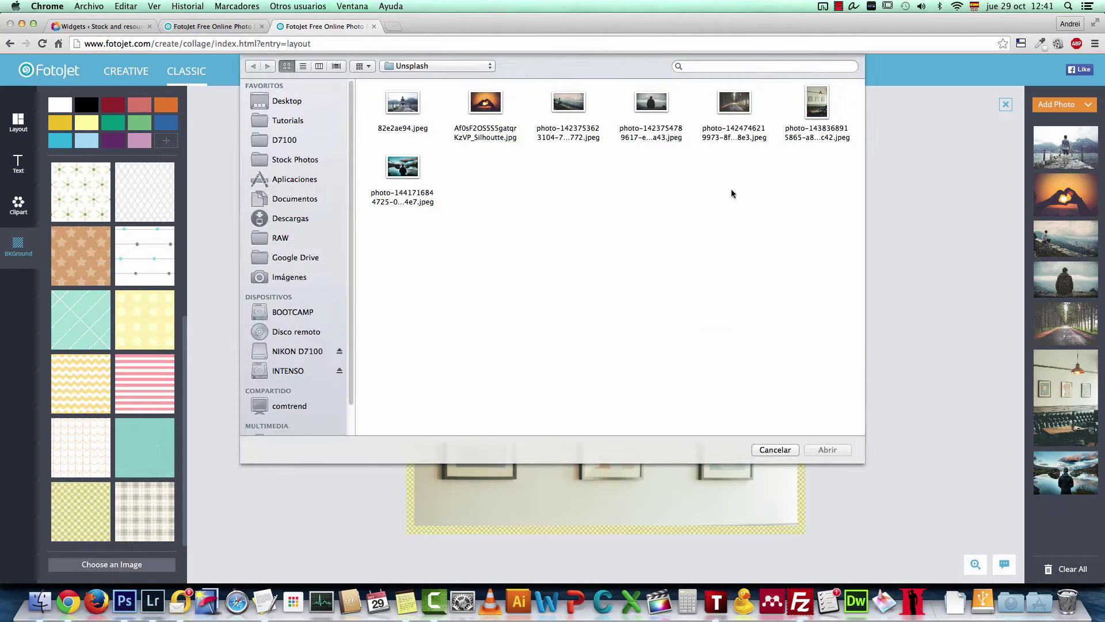
pyautogui.click(775, 450)
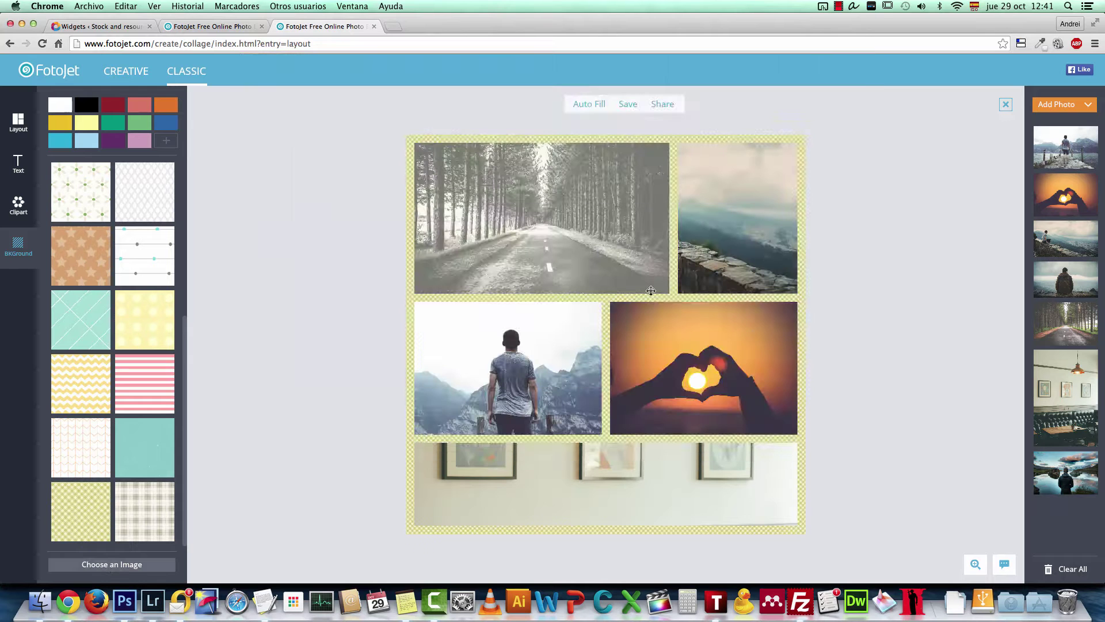
pyautogui.click(81, 193)
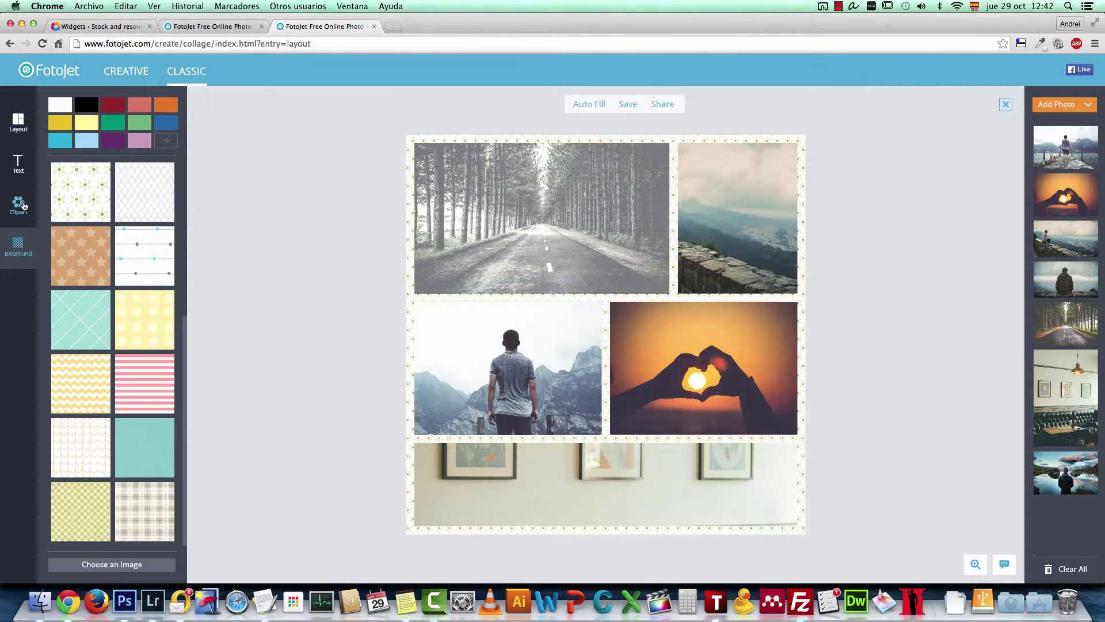
pyautogui.click(158, 430)
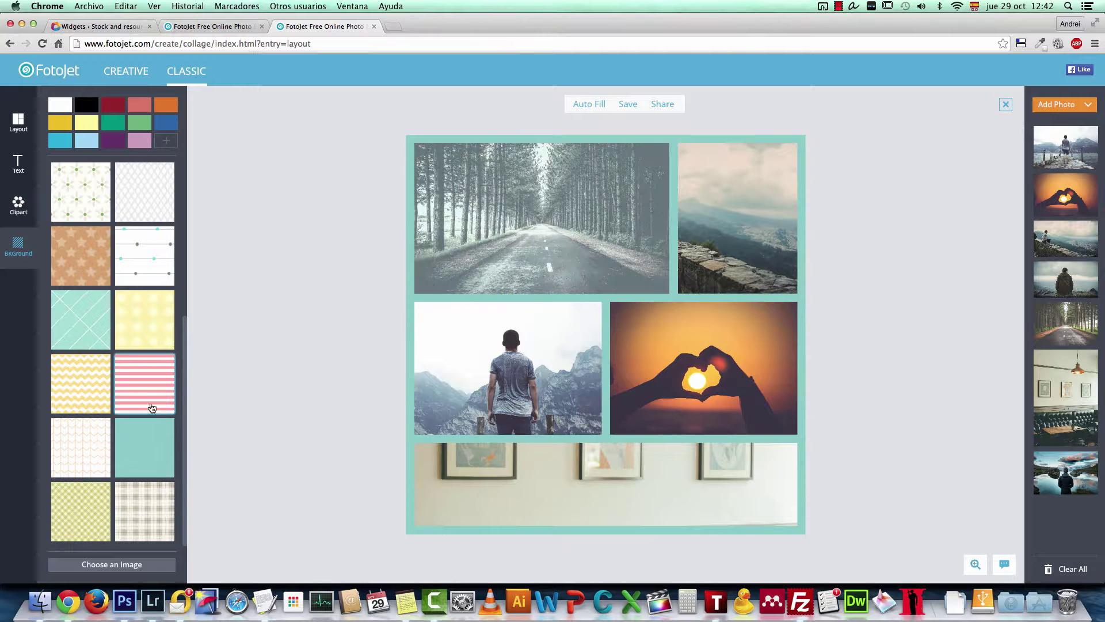
# Step: Browse the clipart categories and add the white oval speech bubble from the Embellishment group to the collage
pyautogui.click(19, 202)
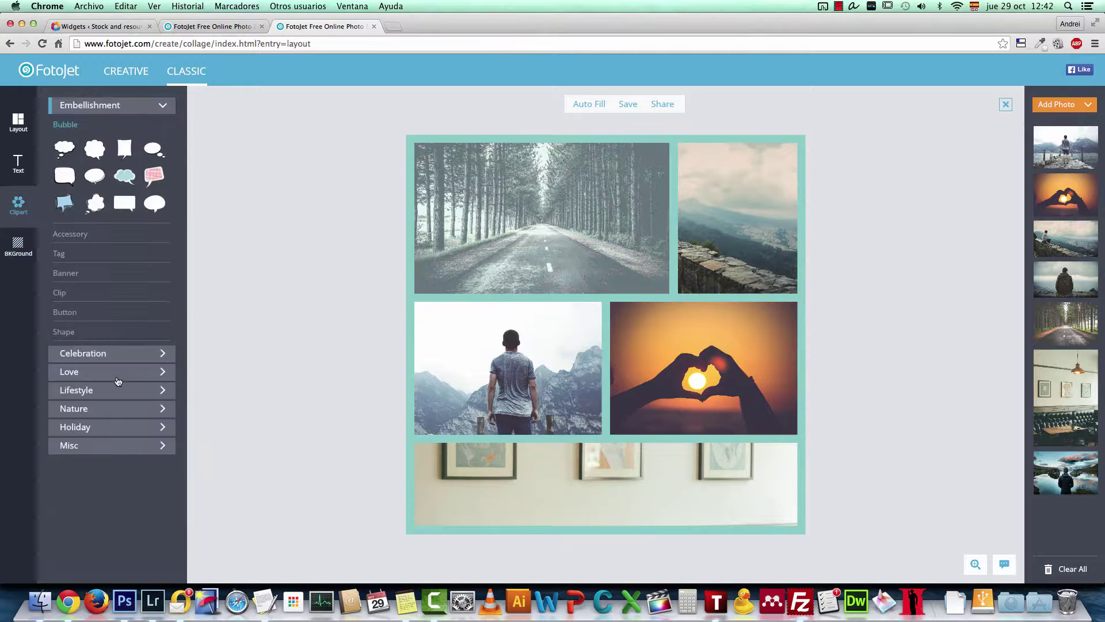
pyautogui.click(132, 353)
pyautogui.click(119, 368)
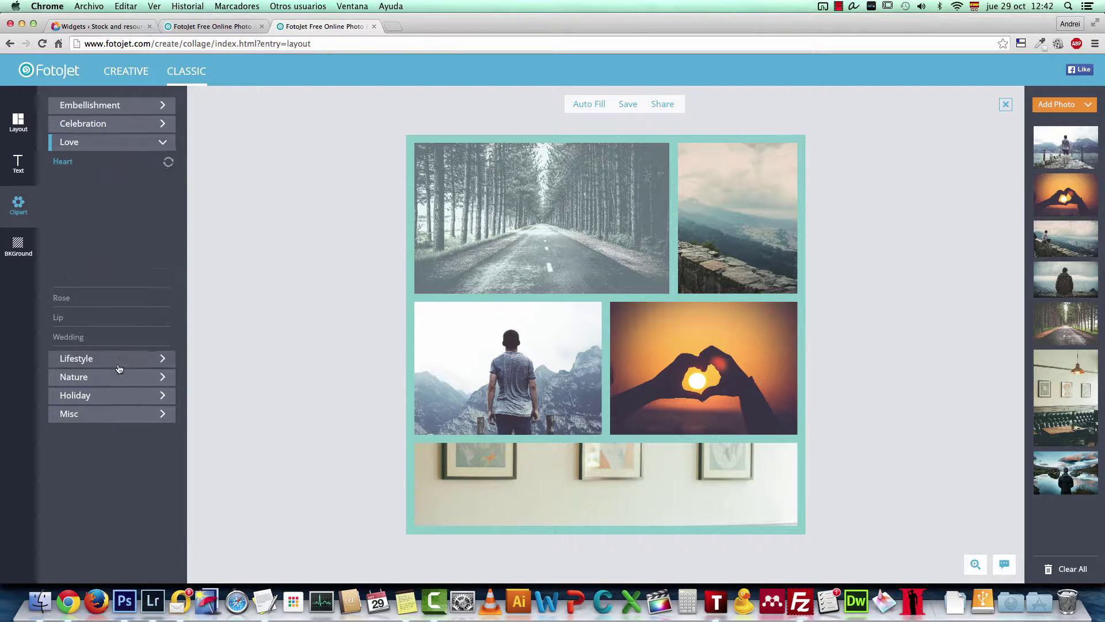
pyautogui.click(115, 375)
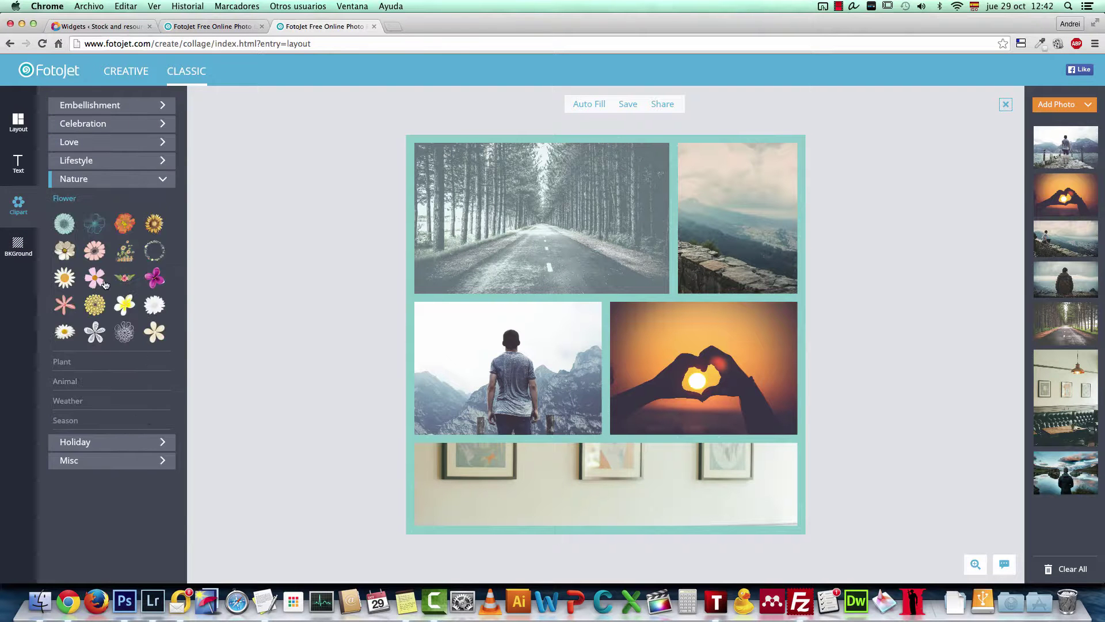
pyautogui.click(90, 105)
pyautogui.click(155, 204)
# Step: Shrink the speech bubble, tilt it clockwise and place it over the upper-right corner of the heart-hands photo
pyautogui.moveTo(617, 332); pyautogui.dragTo(732, 320)
pyautogui.moveTo(784, 293); pyautogui.dragTo(758, 294)
pyautogui.moveTo(715, 328); pyautogui.dragTo(753, 336)
pyautogui.moveTo(751, 287); pyautogui.dragTo(776, 289)
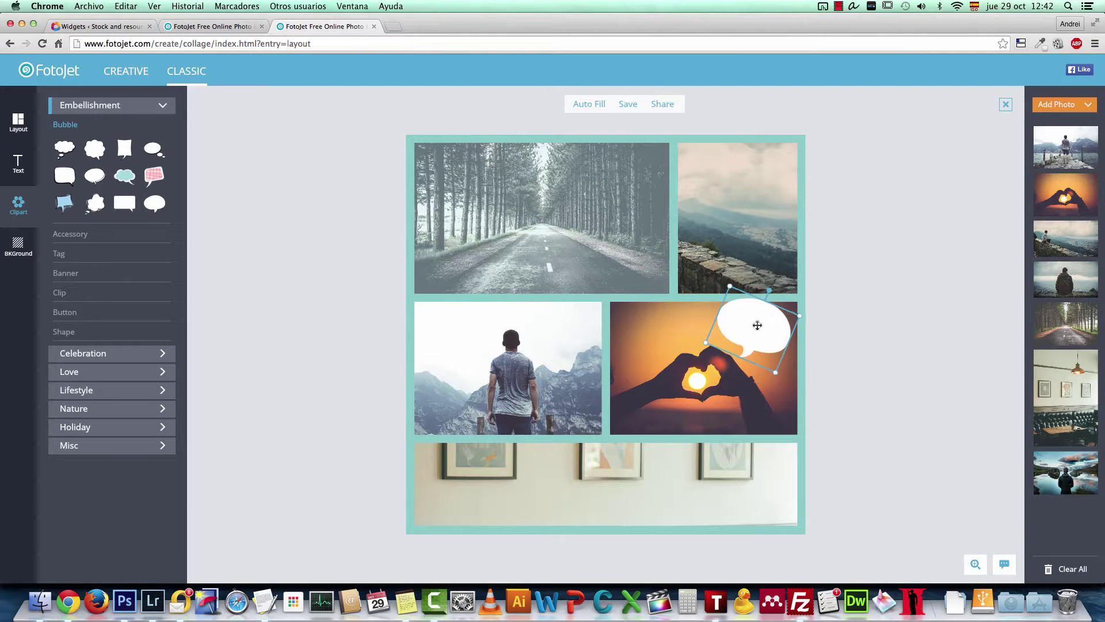
# Step: Add a text in the orange script style, tilt it clockwise and place it over the speech bubble
pyautogui.click(18, 166)
pyautogui.scroll(-1, 106, 202)
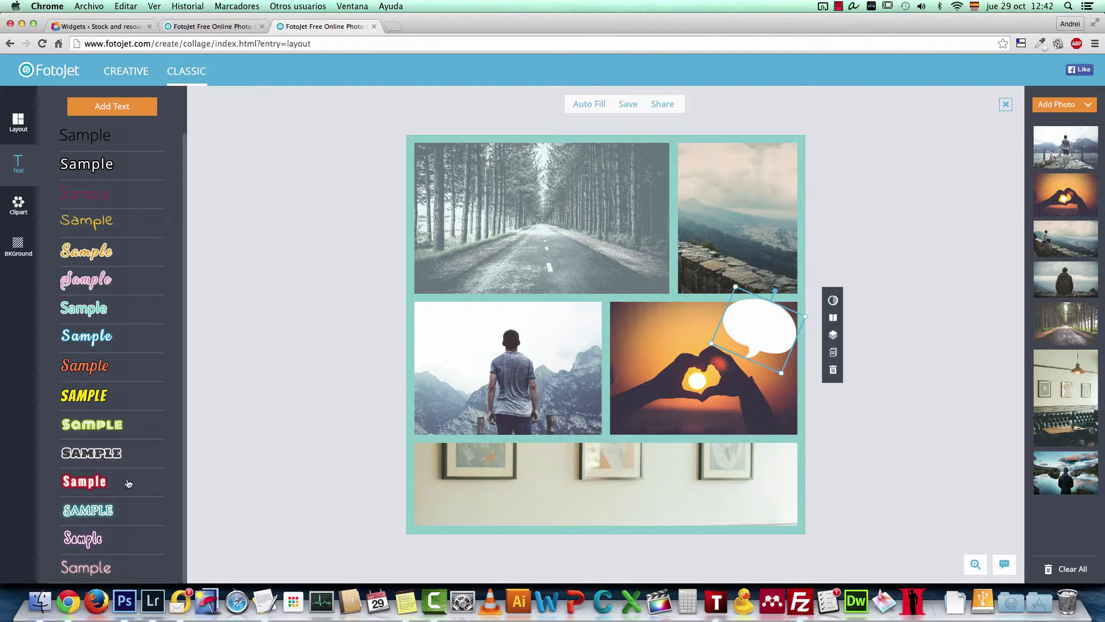
pyautogui.click(133, 371)
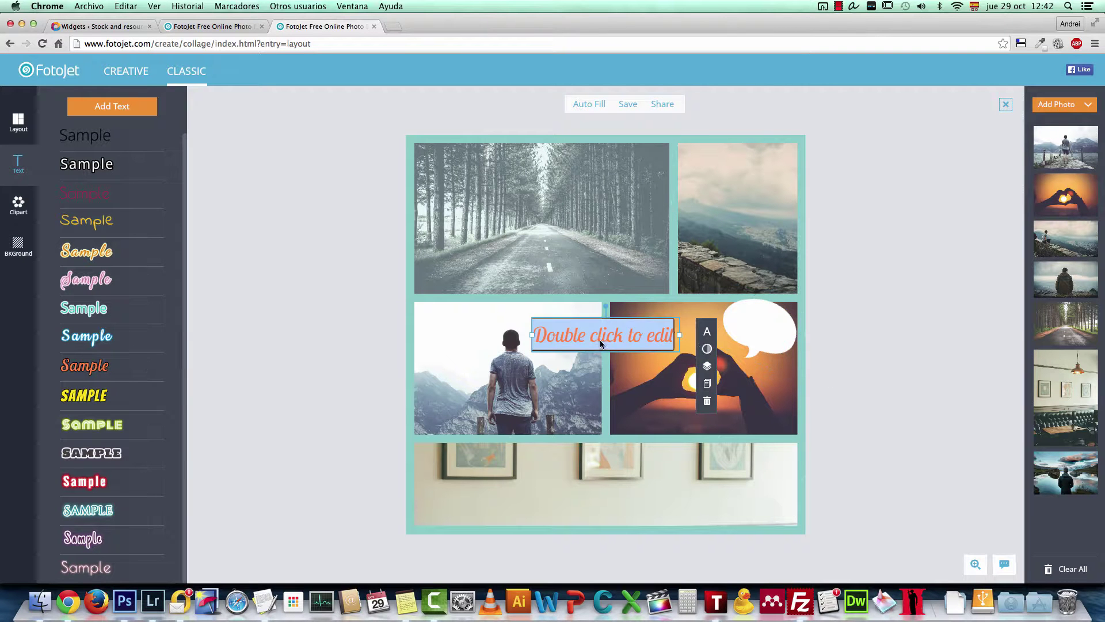
pyautogui.click(844, 382)
pyautogui.moveTo(576, 340); pyautogui.dragTo(777, 294)
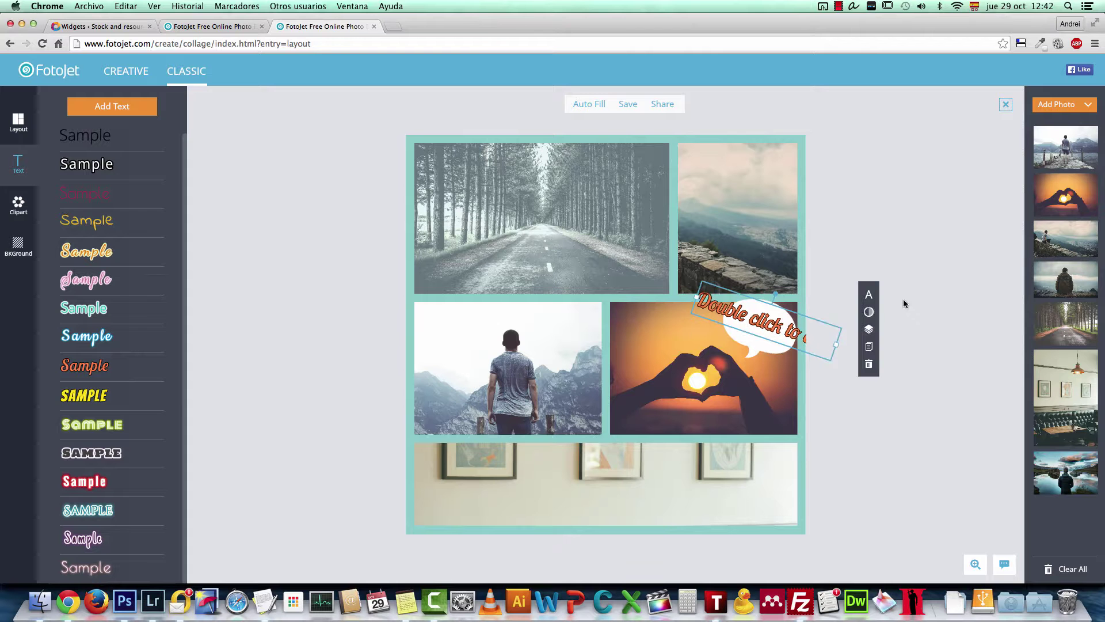
# Step: Browse the built-in and personal fonts for the text over the speech bubble and apply Cover Art
pyautogui.click(870, 295)
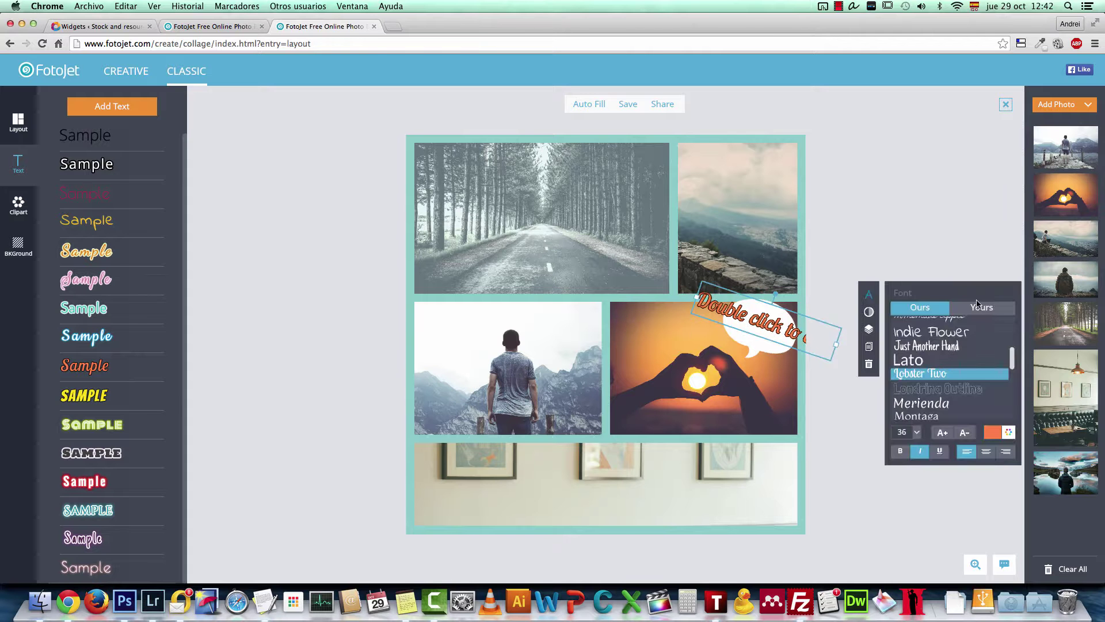
pyautogui.scroll(5, 941, 331)
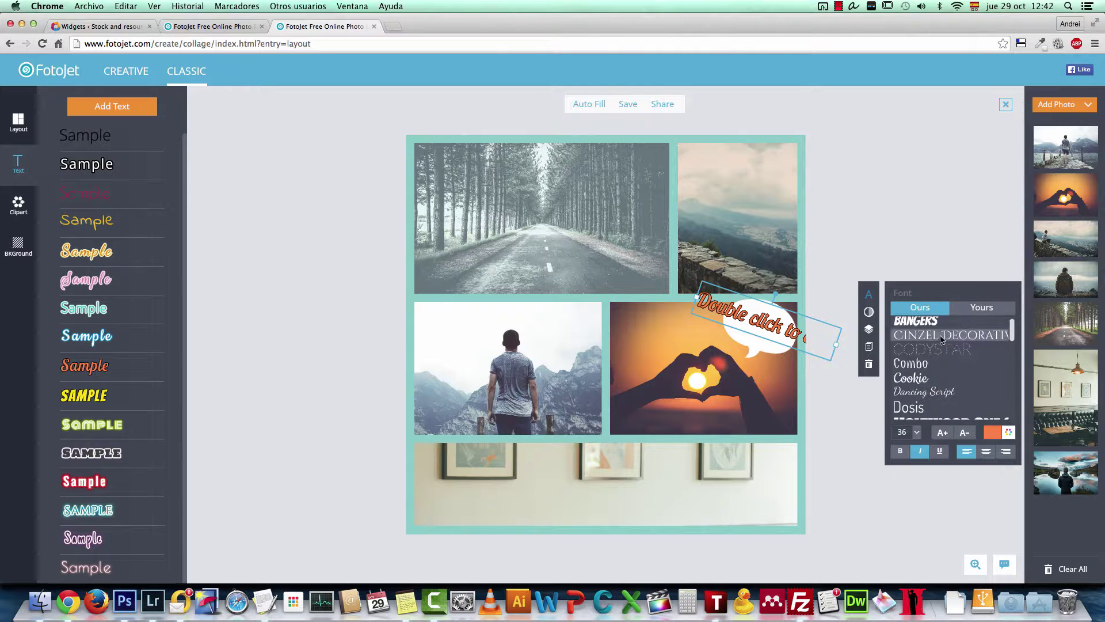
pyautogui.click(982, 307)
pyautogui.scroll(-5, 960, 353)
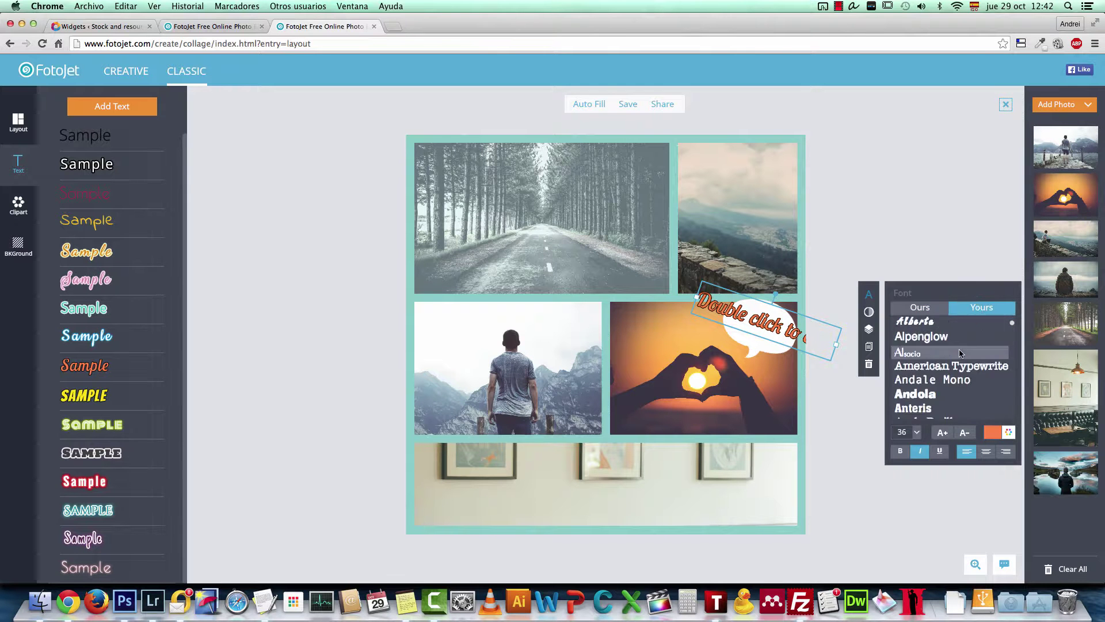
pyautogui.scroll(-8, 961, 353)
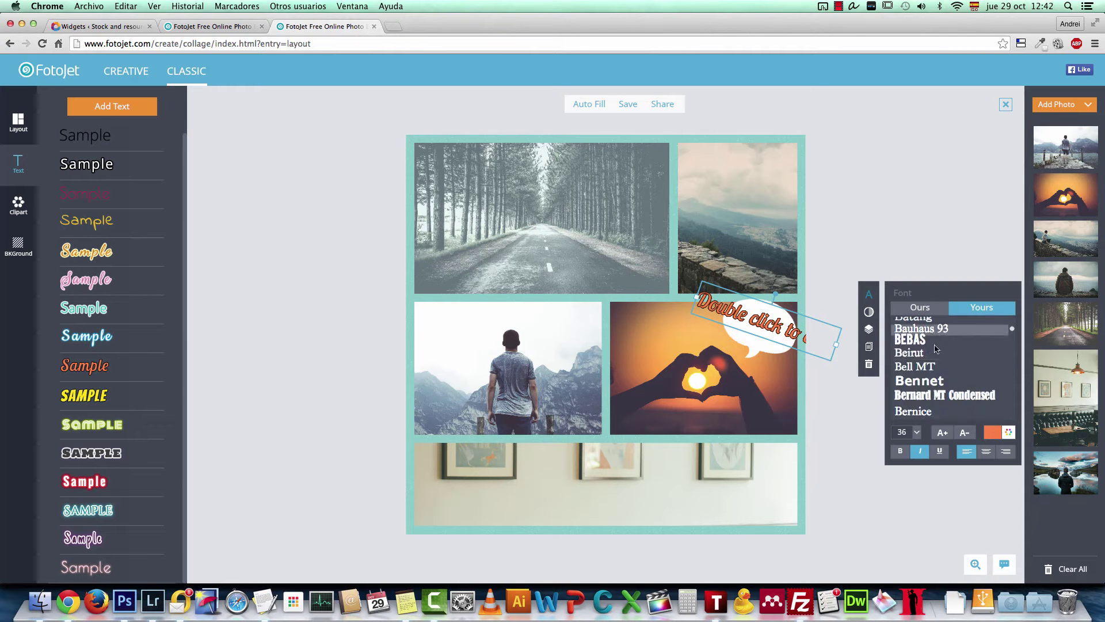
pyautogui.scroll(-10, 934, 340)
pyautogui.scroll(-6, 935, 345)
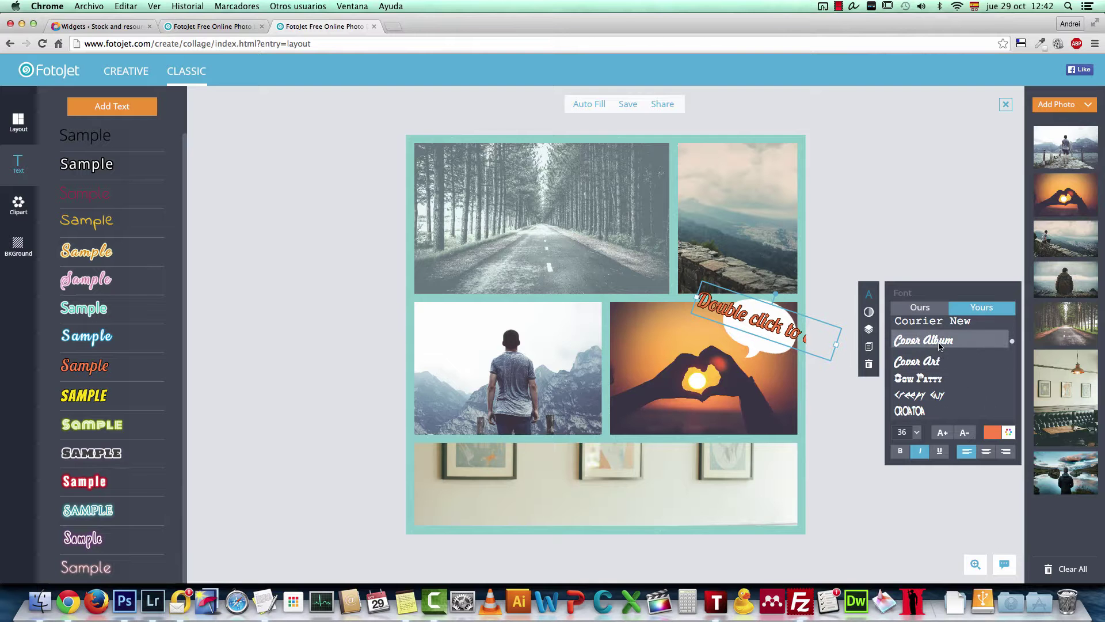
pyautogui.click(971, 363)
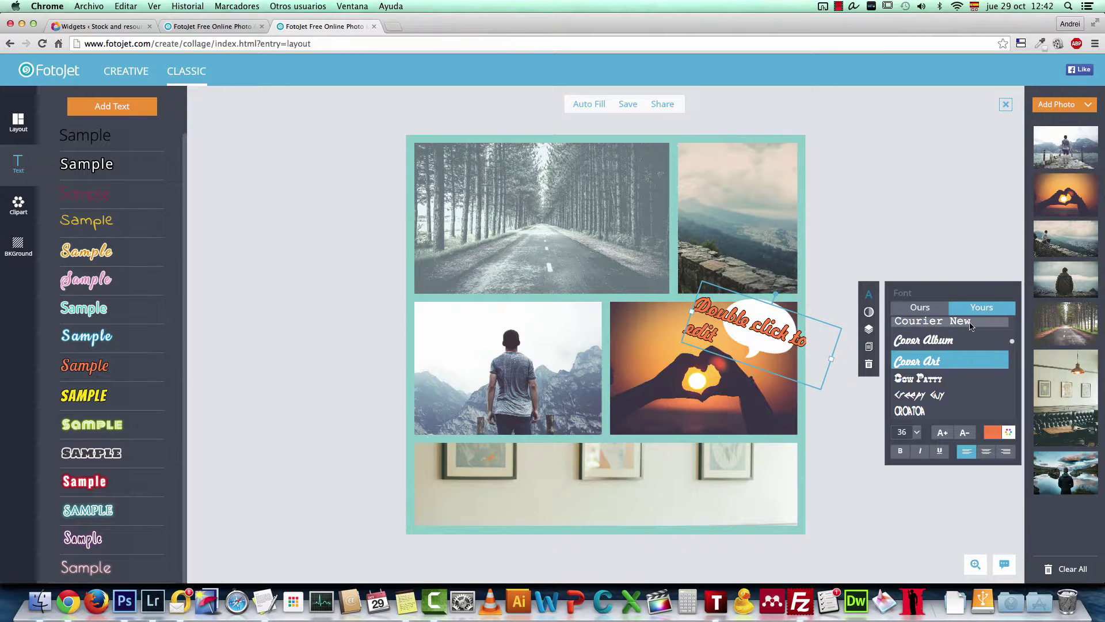
# Step: Change the font of the text over the speech bubble to the built-in Indie Flower
pyautogui.click(925, 310)
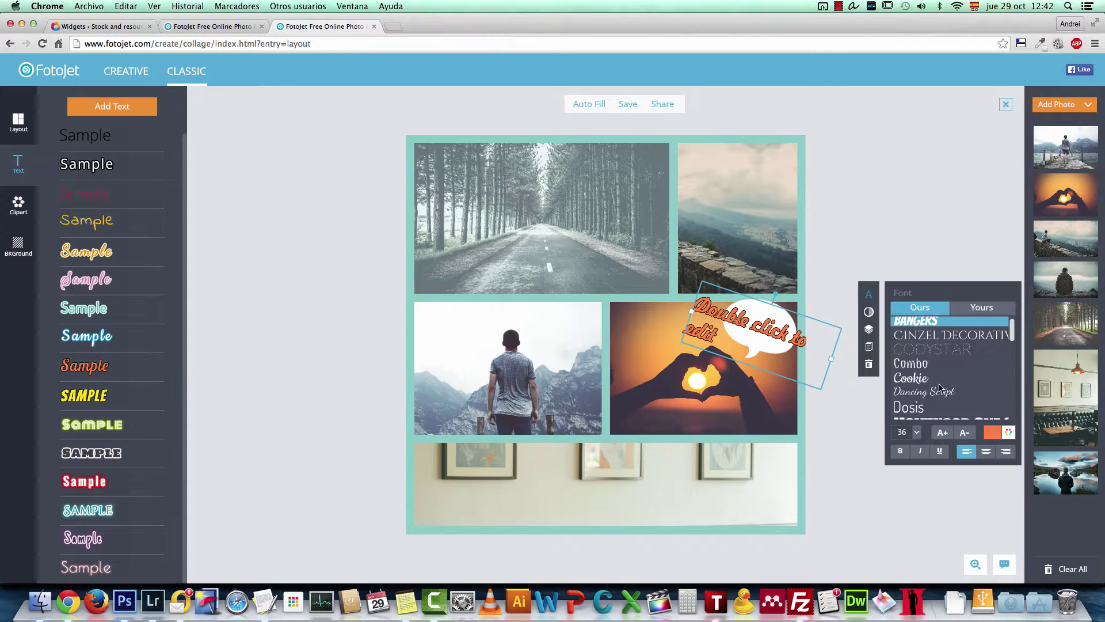
pyautogui.scroll(-3, 943, 382)
pyautogui.click(944, 359)
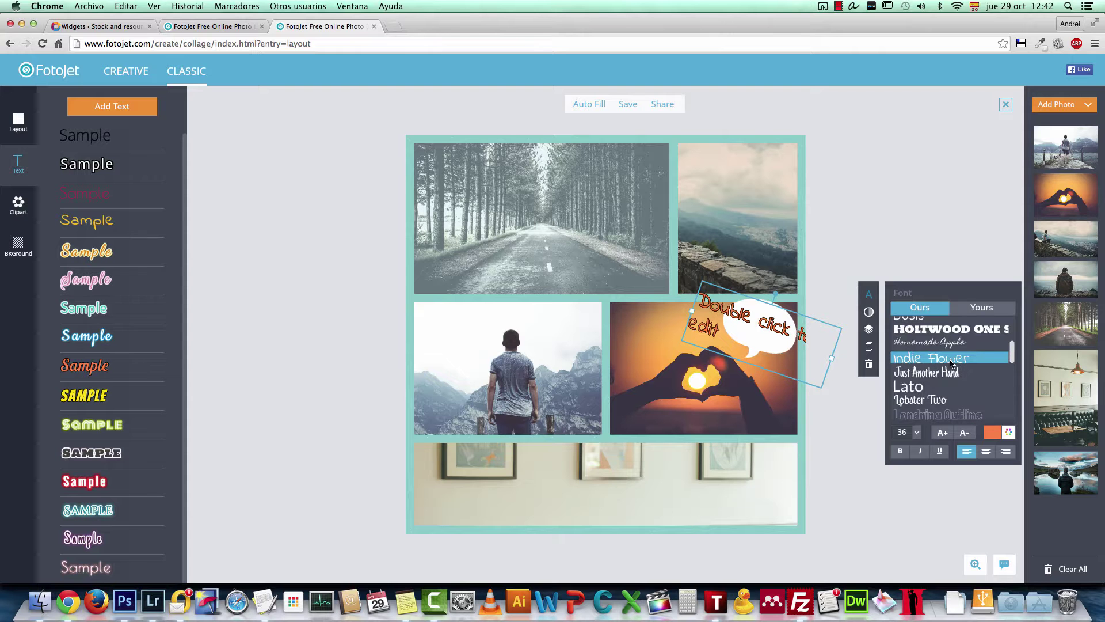
# Step: Set the fill colour of the text over the speech bubble to dark grey
pyautogui.click(995, 433)
pyautogui.click(908, 528)
pyautogui.click(971, 286)
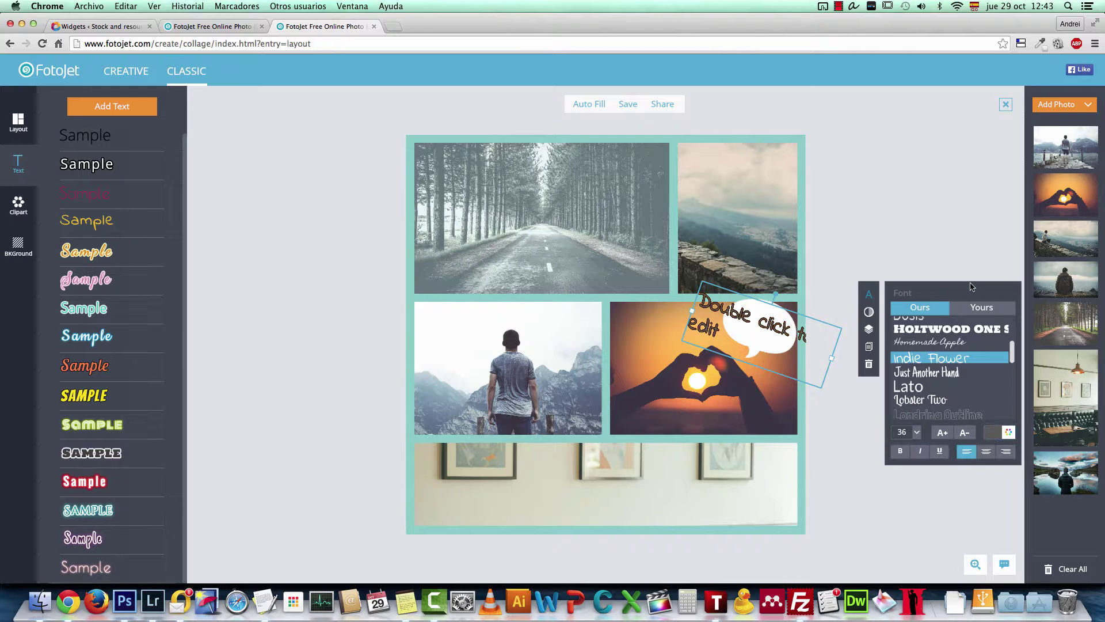
# Step: Try the text's layer order behind and in front of the speech bubble, leave it on top and nudge it slightly down
pyautogui.click(870, 330)
pyautogui.click(926, 327)
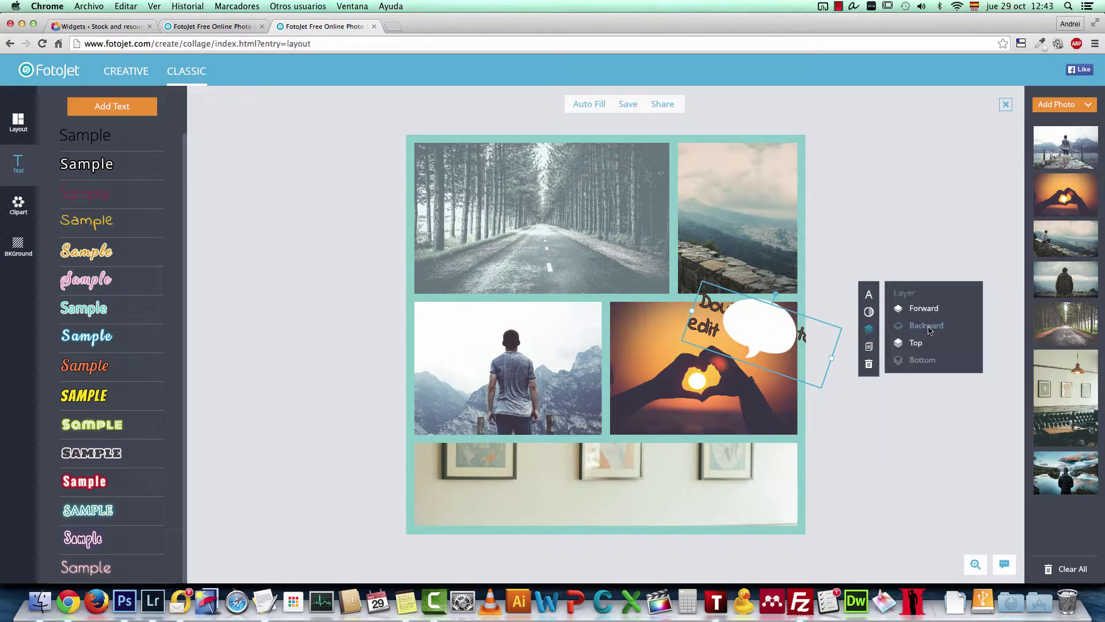
pyautogui.click(917, 344)
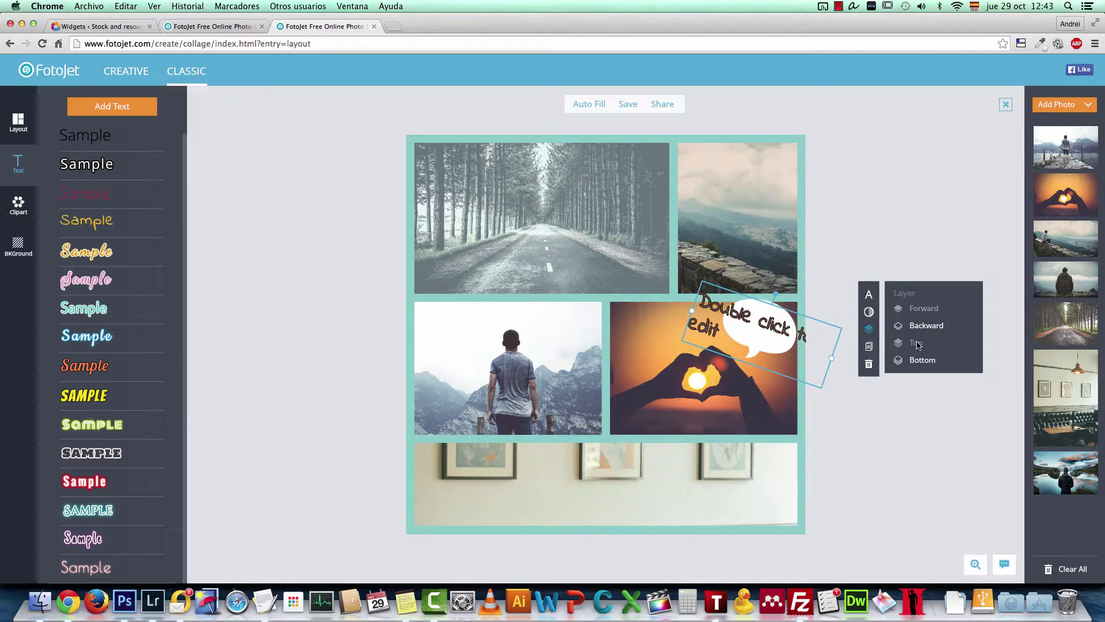
pyautogui.click(920, 361)
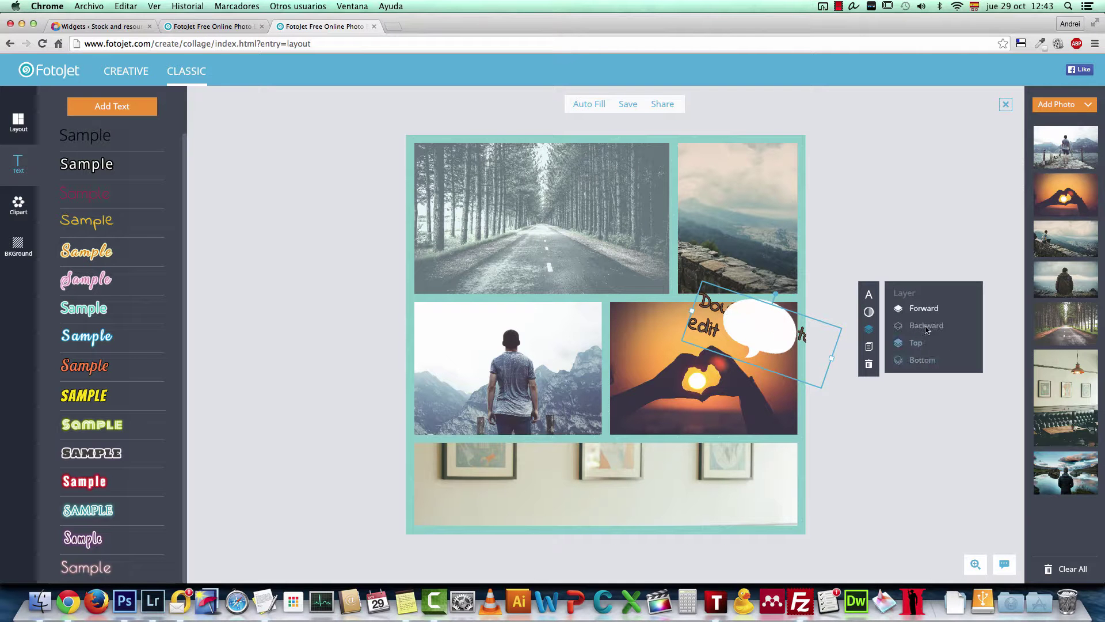
pyautogui.click(944, 343)
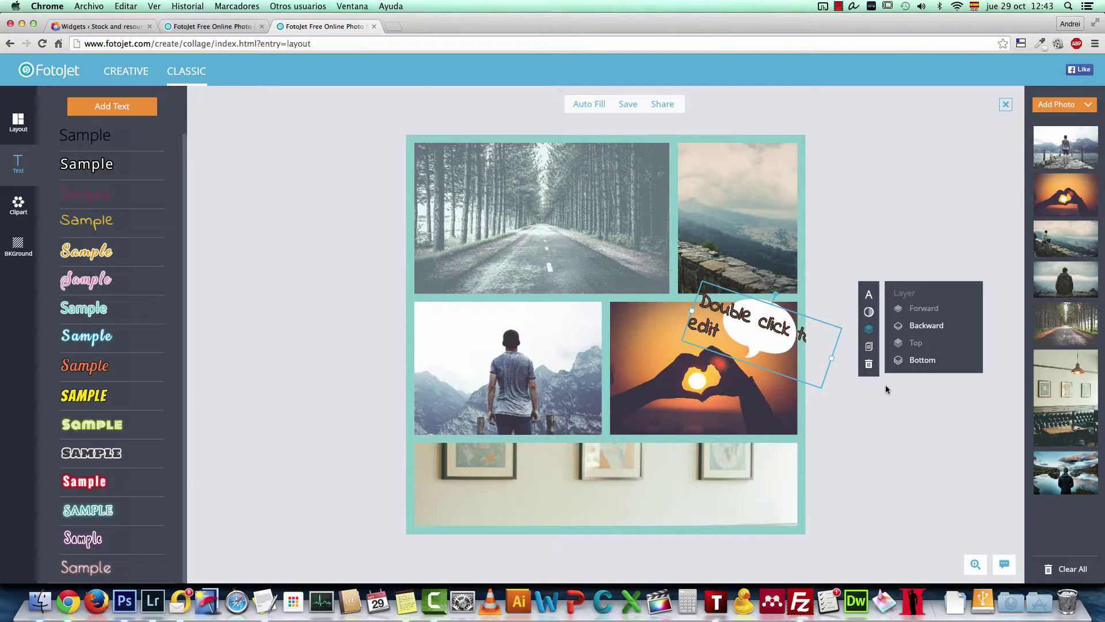
pyautogui.moveTo(770, 334); pyautogui.dragTo(773, 339)
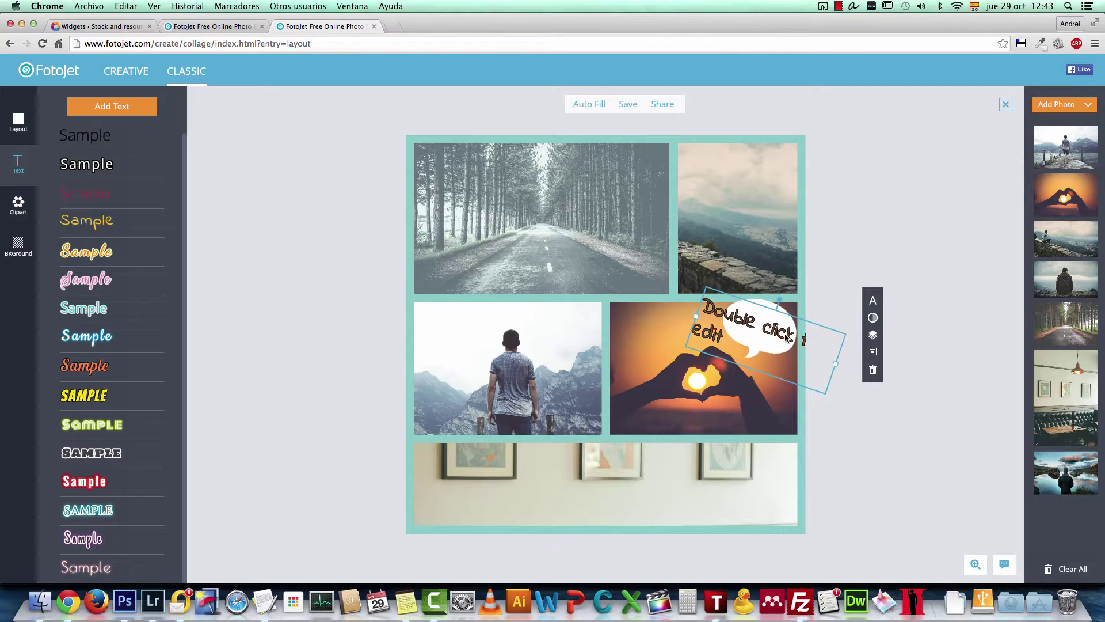
# Step: Try the outline and glow effects on the text over the speech bubble and leave the outline off
pyautogui.click(874, 320)
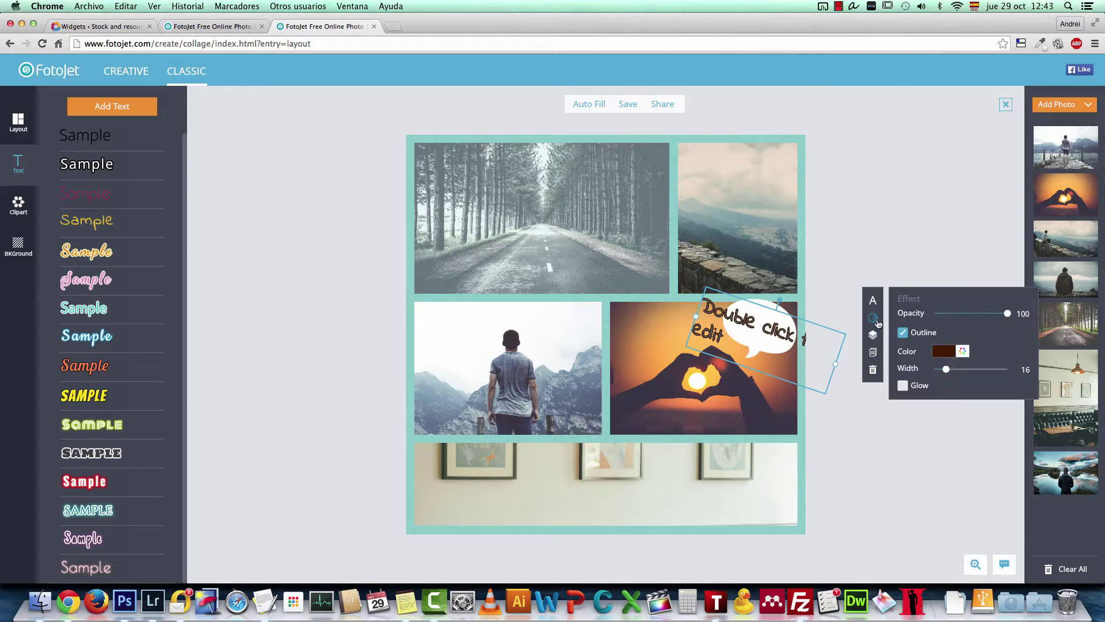
pyautogui.click(904, 387)
pyautogui.click(908, 391)
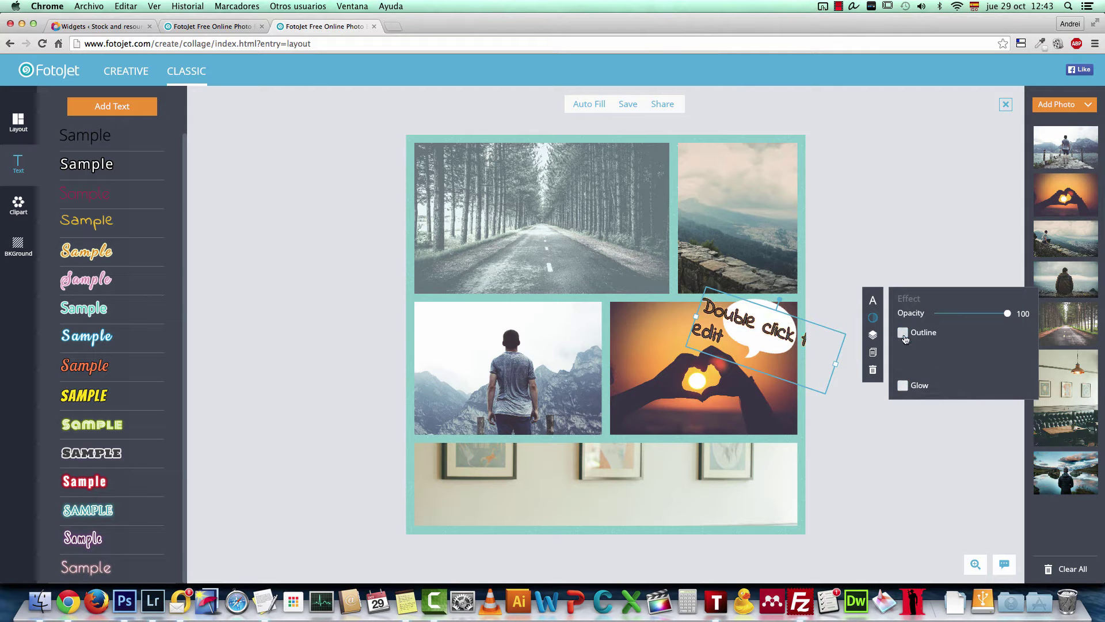
pyautogui.click(904, 334)
pyautogui.click(904, 334)
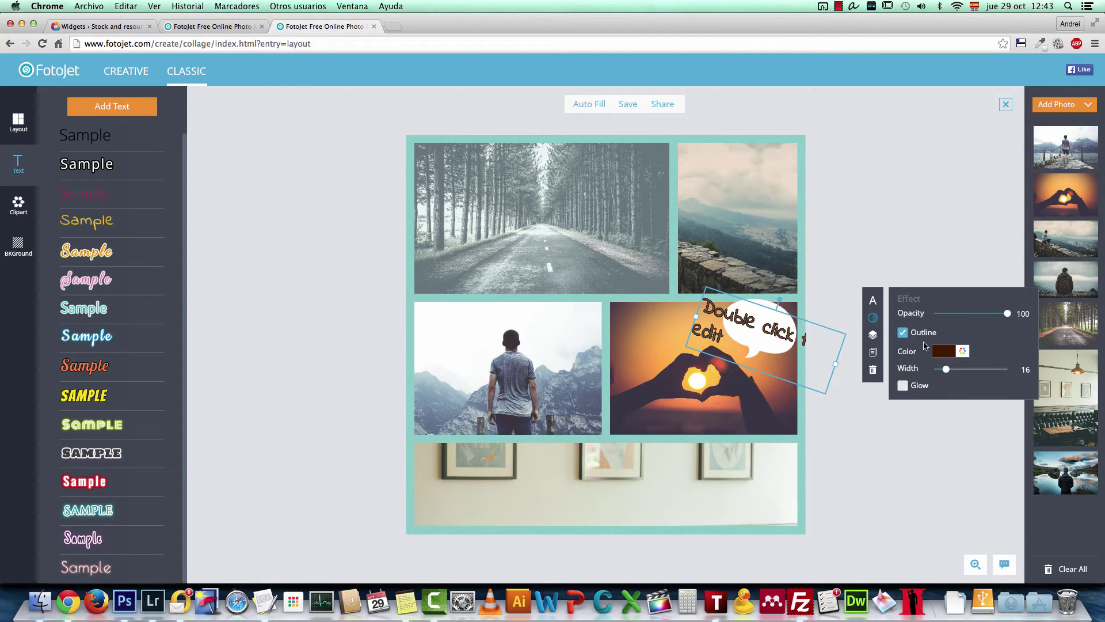
pyautogui.click(903, 334)
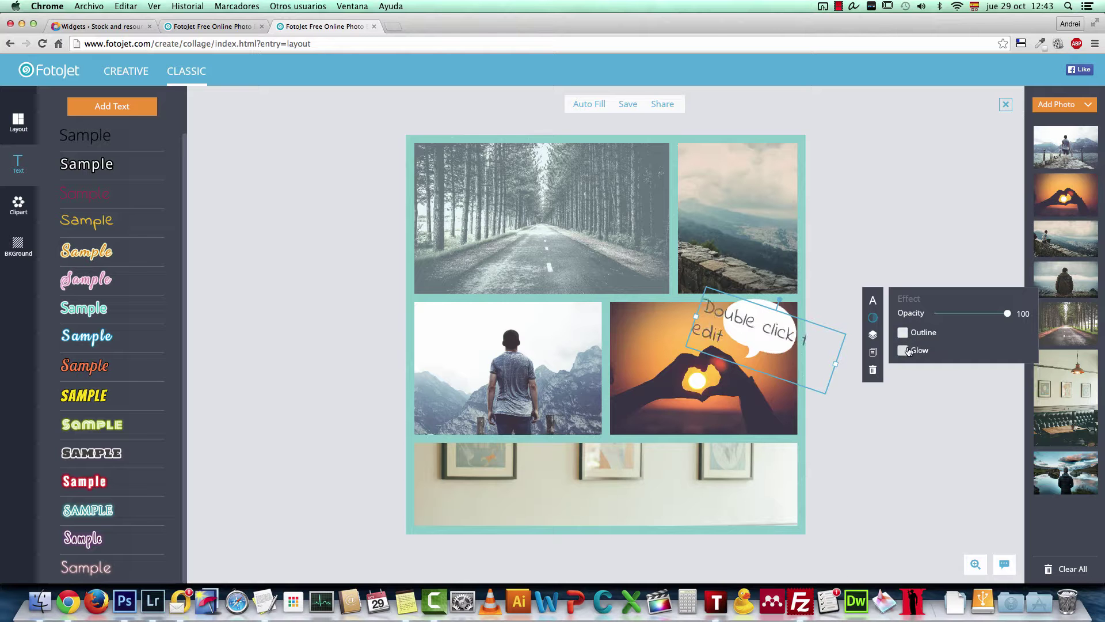
# Step: Give the text over the speech bubble a black glow with a radius of 72
pyautogui.click(903, 351)
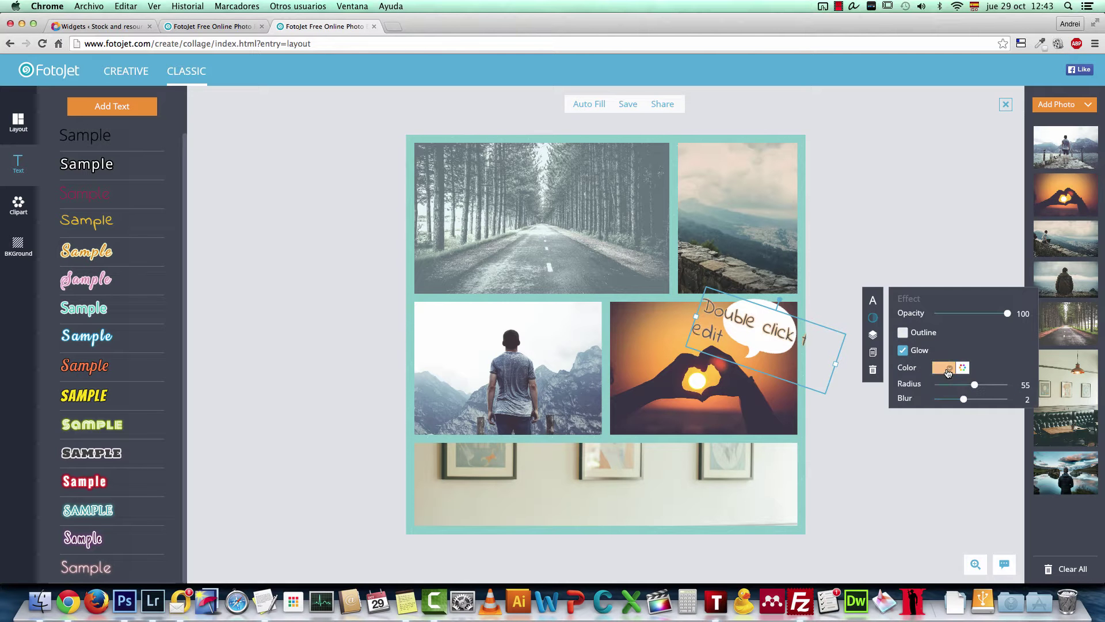
pyautogui.click(943, 368)
pyautogui.click(969, 302)
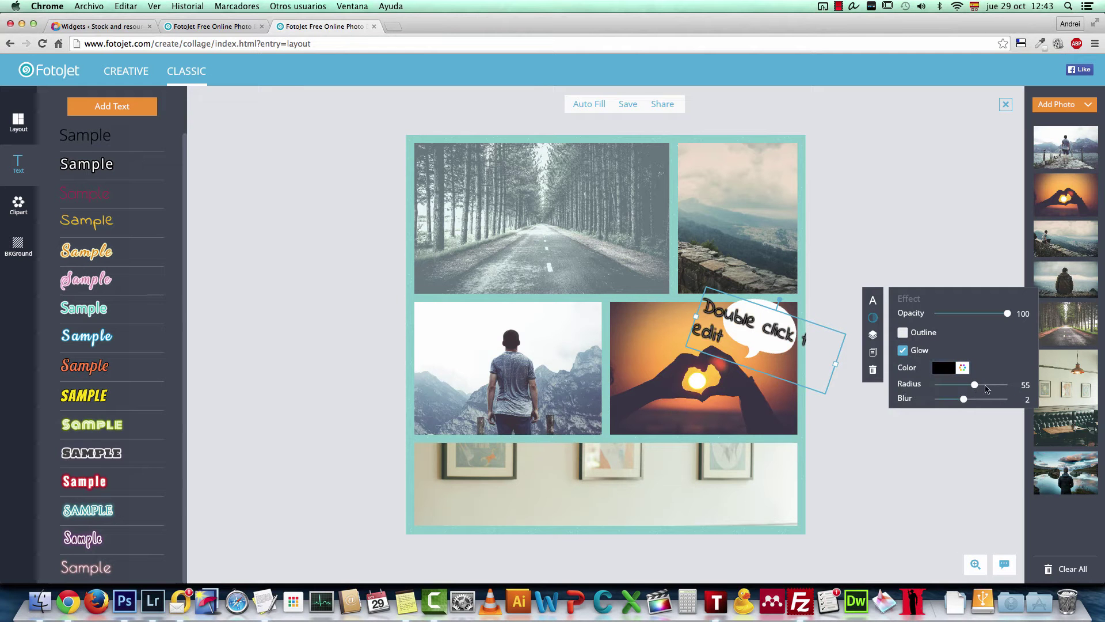
pyautogui.click(985, 387)
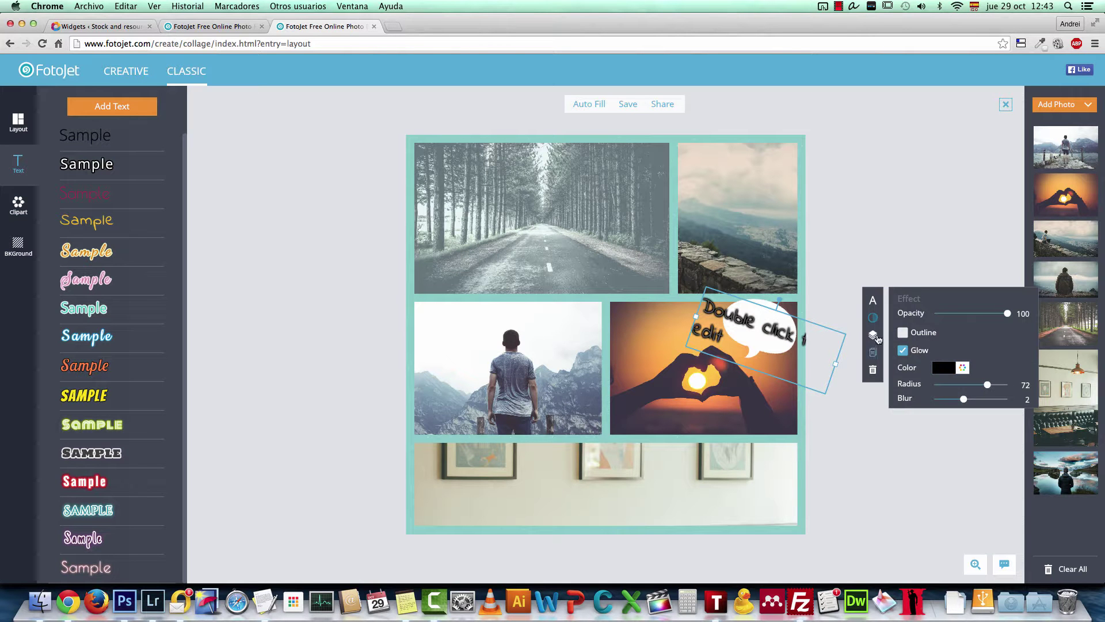
# Step: Delete the text and the speech bubble from the heart-hands photo
pyautogui.click(873, 370)
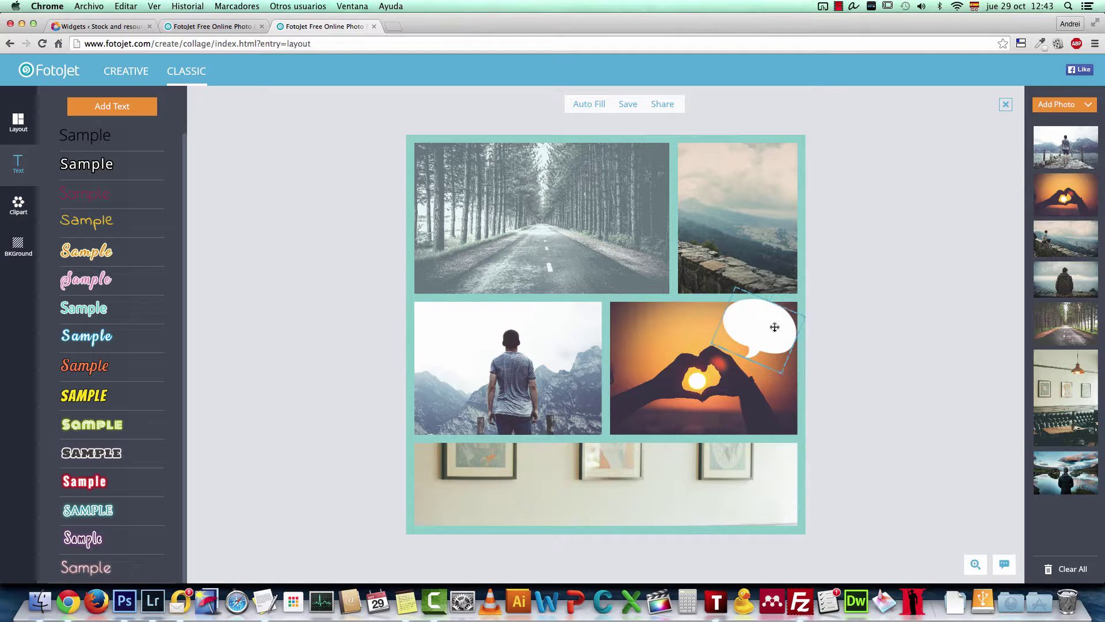
pyautogui.click(774, 327)
pyautogui.click(840, 371)
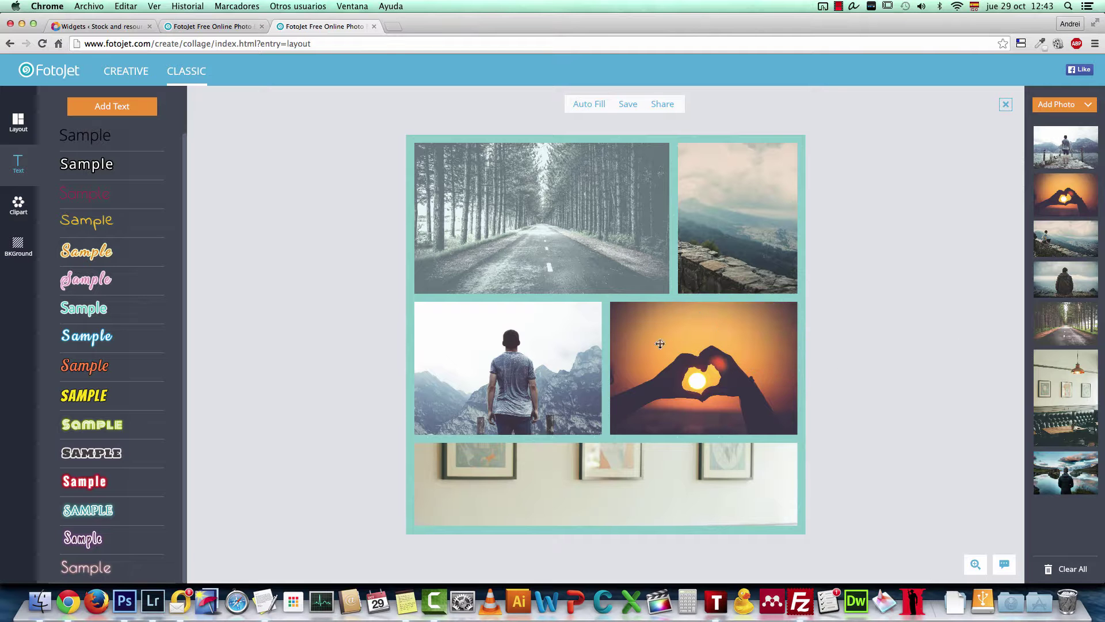
# Step: Resize the collage cells: narrow and shorten the road photo, widen the standing man's photo, and make the bottom picture-frames cell taller
pyautogui.moveTo(659, 305); pyautogui.dragTo(576, 237)
pyautogui.moveTo(609, 318); pyautogui.dragTo(687, 363)
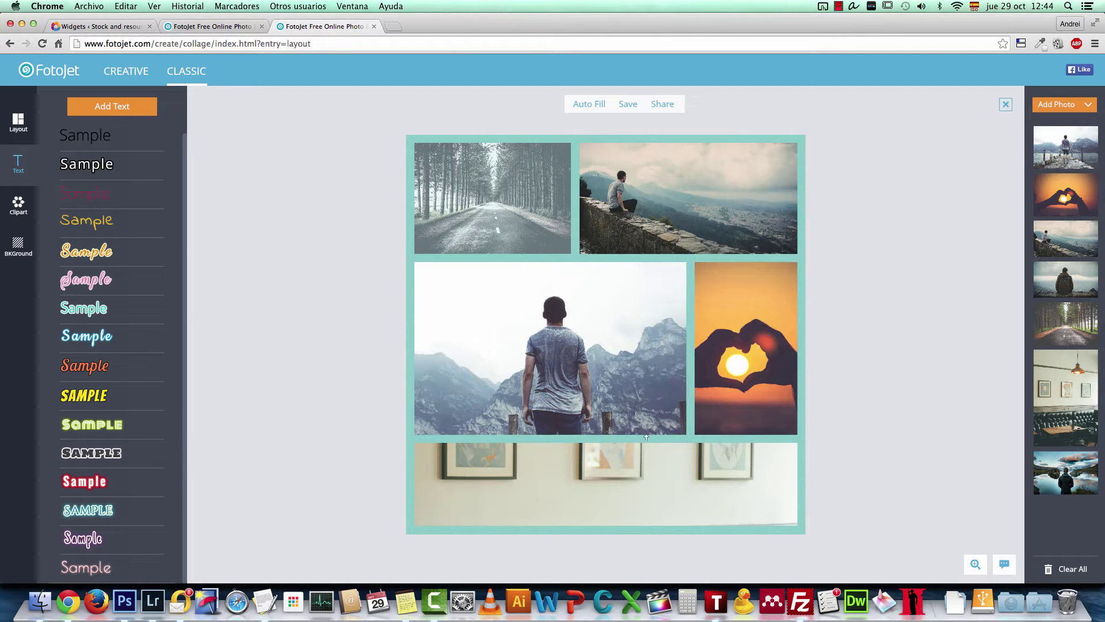
pyautogui.moveTo(646, 437); pyautogui.dragTo(616, 393)
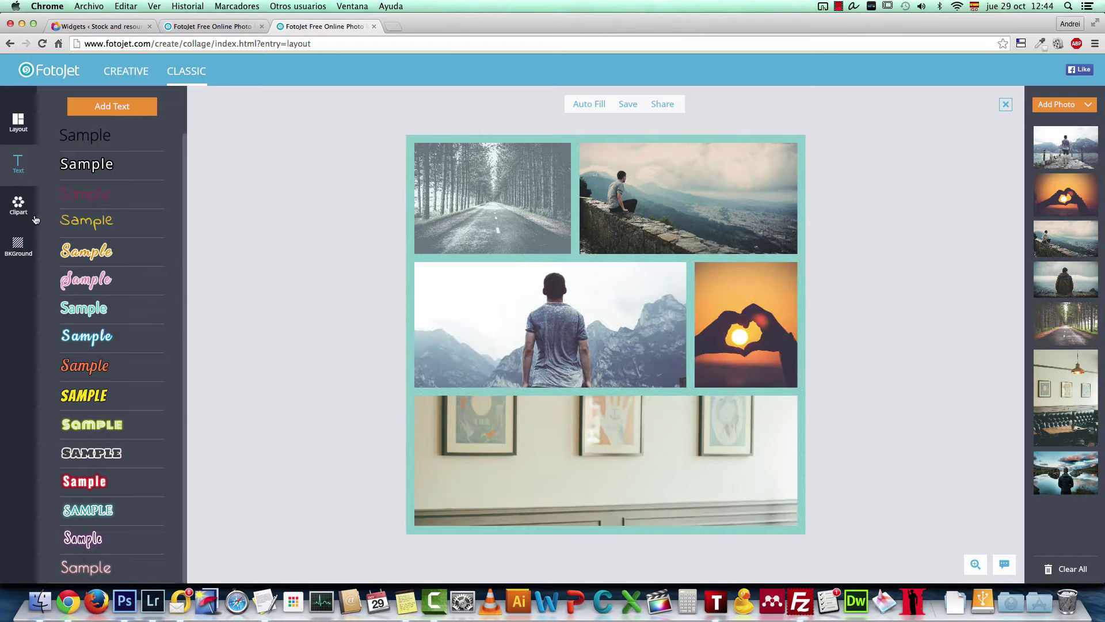
# Step: Try corner rounding of 72% and 9% on the collage, and settle on 0% rounding with a 9% border width
pyautogui.click(19, 121)
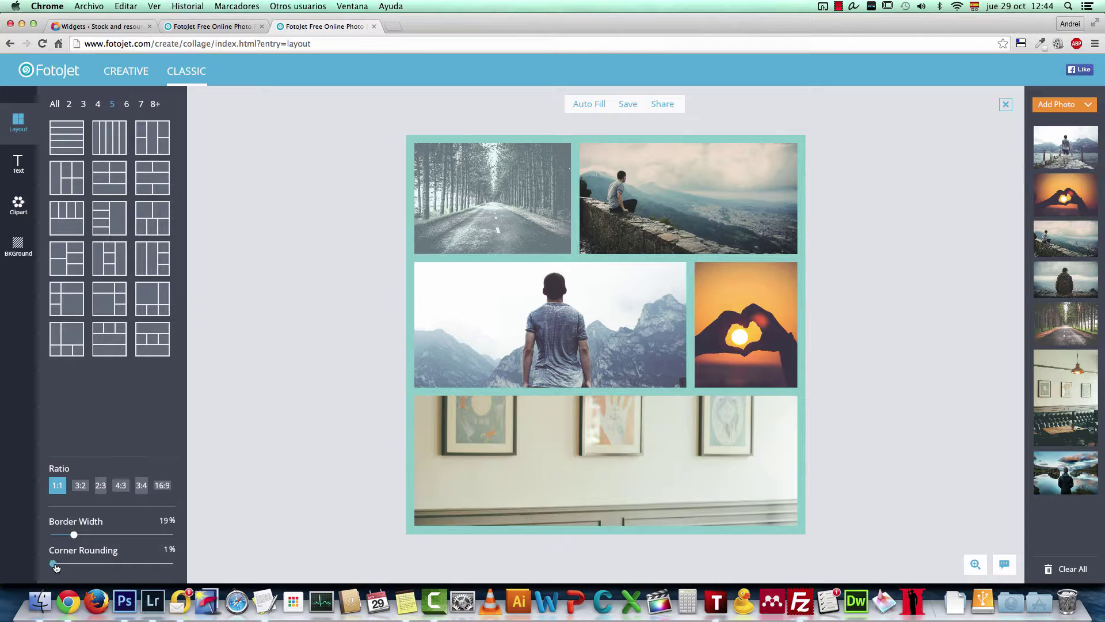
pyautogui.moveTo(65, 567); pyautogui.dragTo(114, 566)
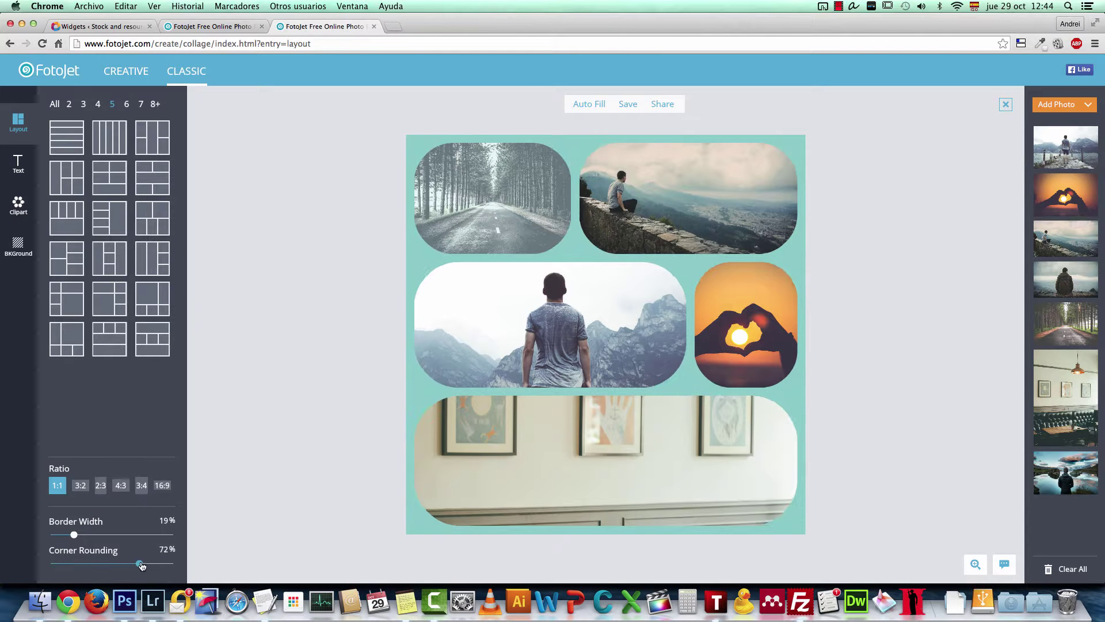
pyautogui.moveTo(141, 566); pyautogui.dragTo(64, 565)
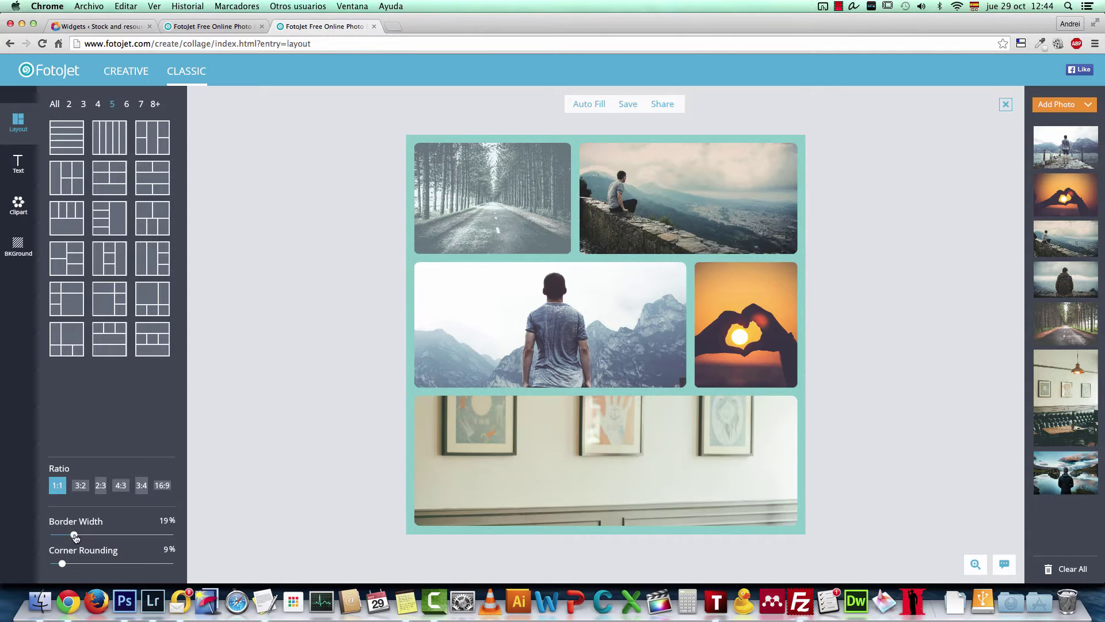
pyautogui.moveTo(74, 535)
pyautogui.mouseDown()
pyautogui.moveTo(47, 541)
pyautogui.moveTo(50, 564)
pyautogui.moveTo(61, 538)
pyautogui.mouseUp()
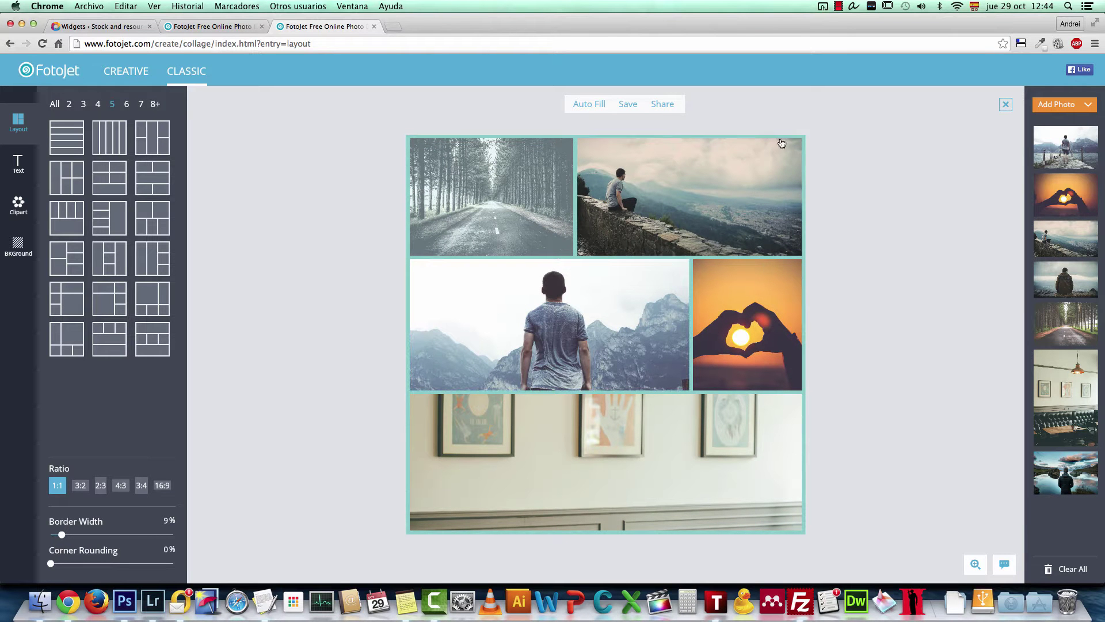
# Step: Try the collage save options with High quality and Large size, and close them without saving to the computer
pyautogui.click(630, 104)
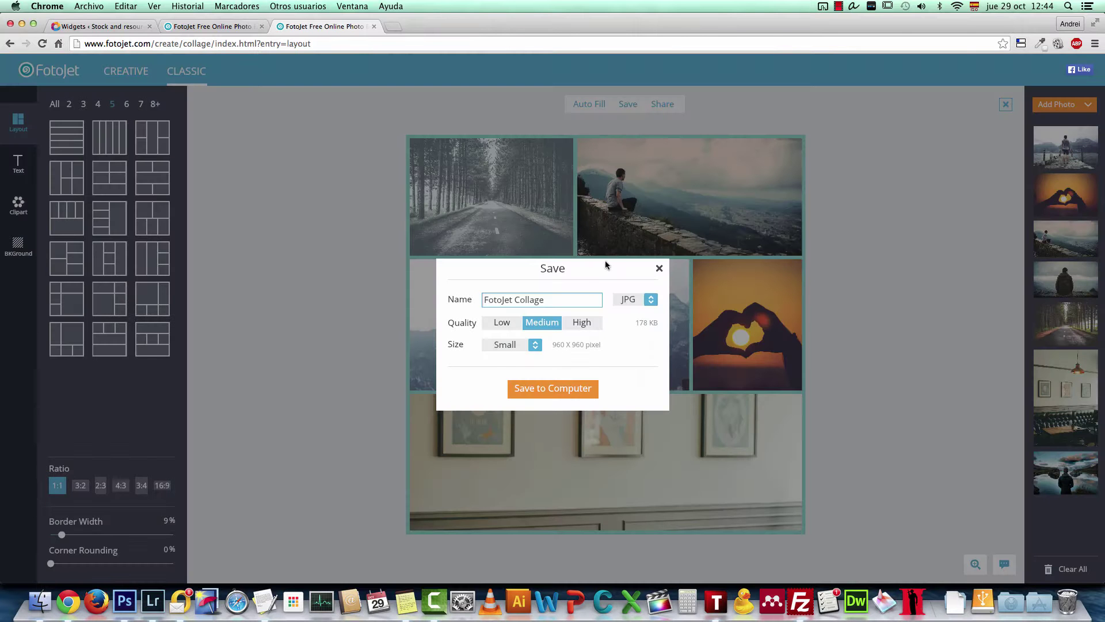
pyautogui.click(589, 324)
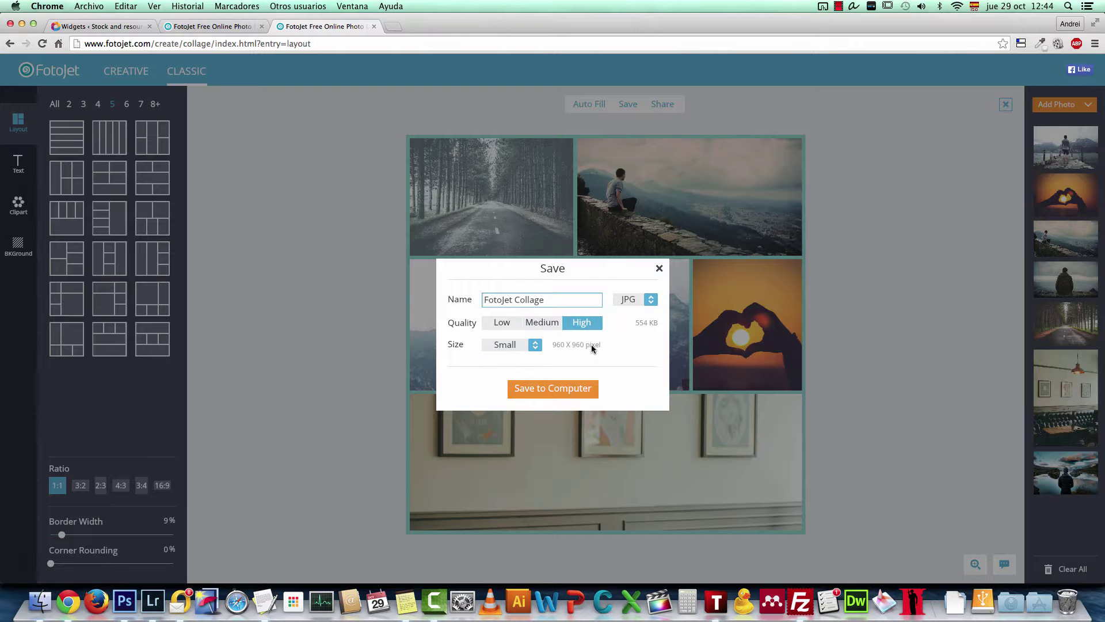
pyautogui.click(535, 345)
pyautogui.click(517, 382)
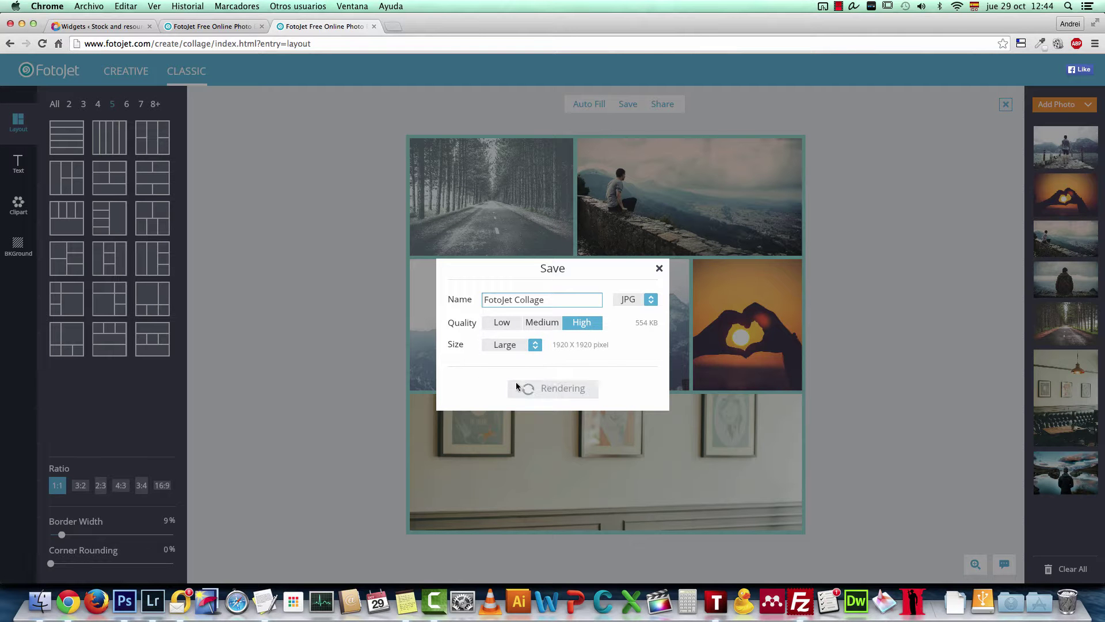
pyautogui.click(659, 269)
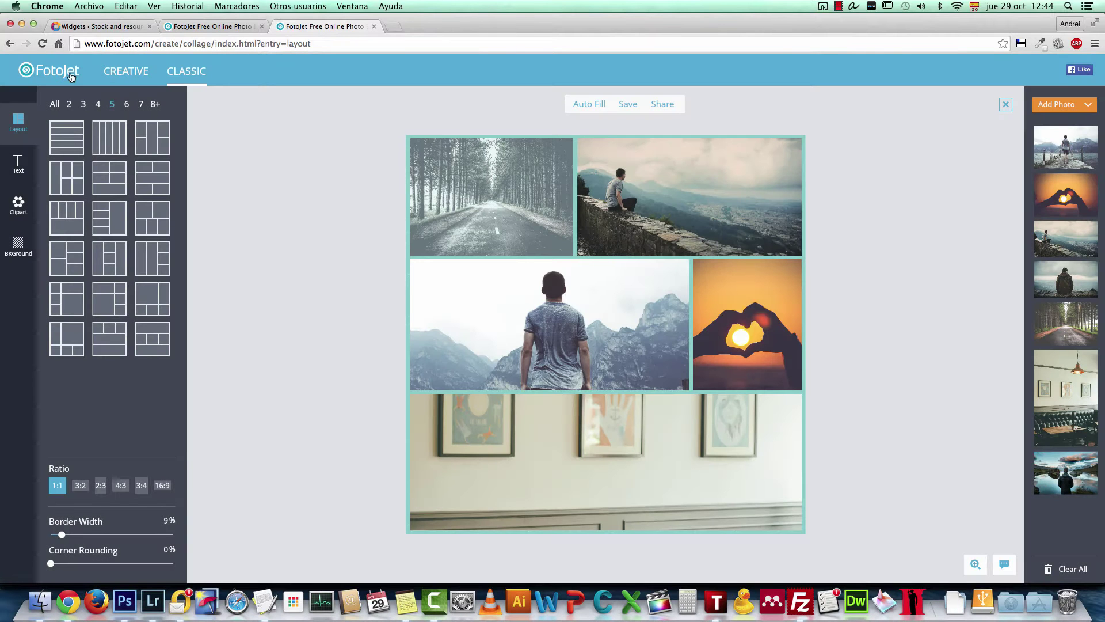
# Step: Switch to Creative mode without saving the collage and look through the collage, social media, misc and photo card categories
pyautogui.click(123, 70)
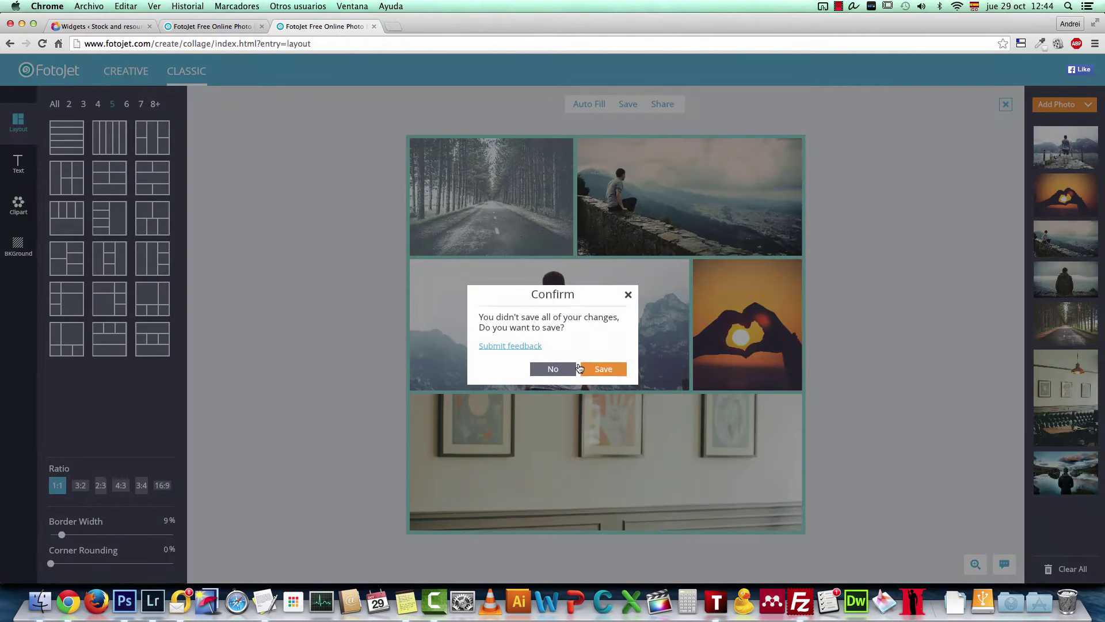
pyautogui.click(553, 369)
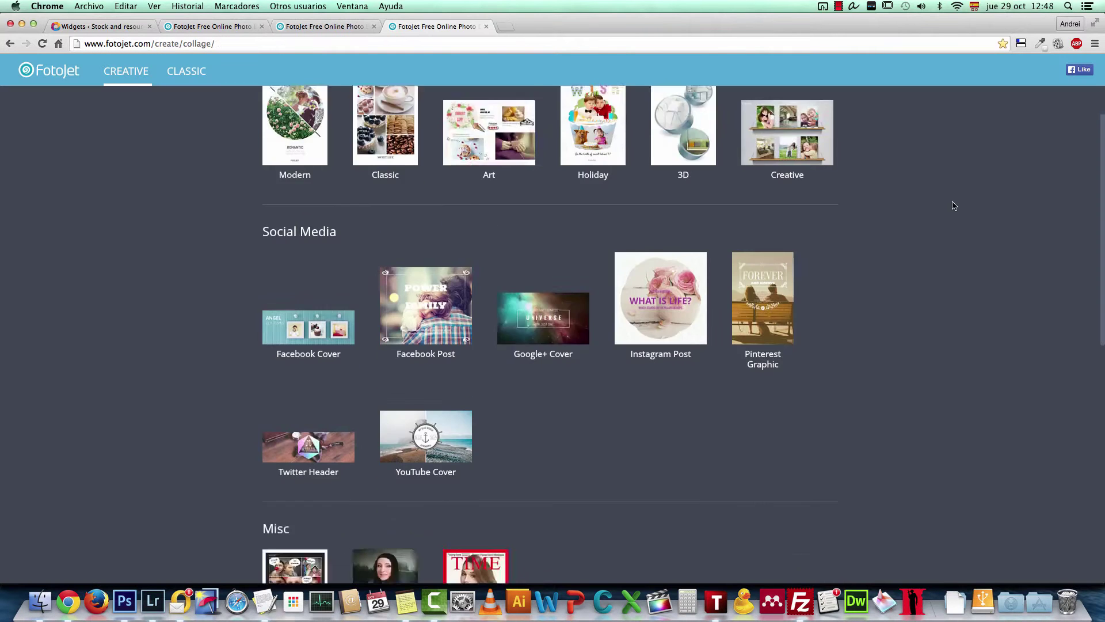
pyautogui.scroll(2, 953, 205)
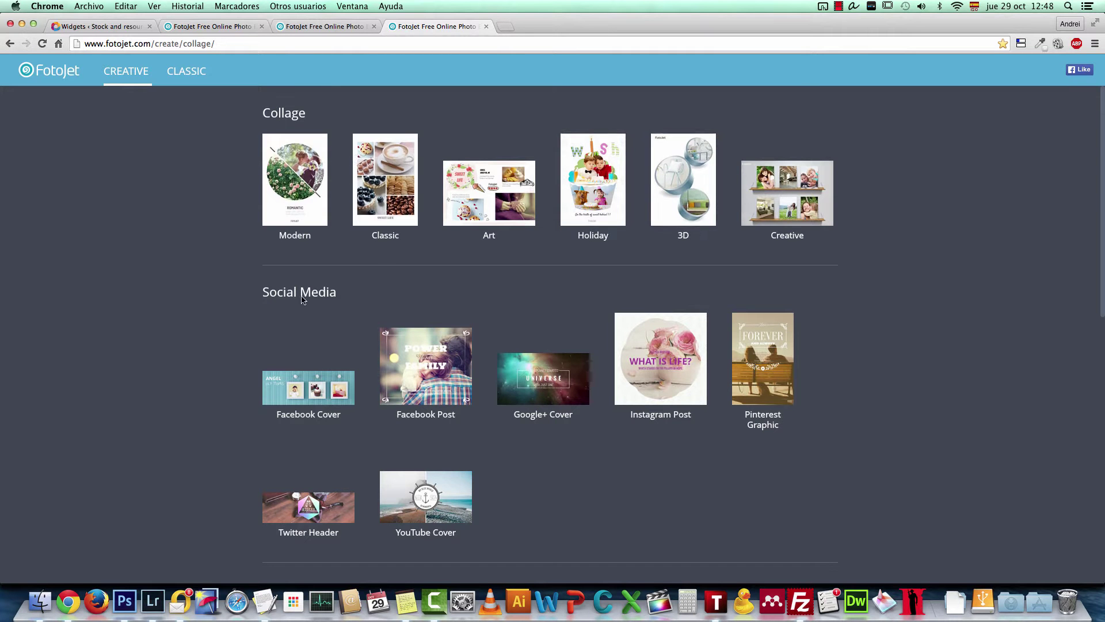
pyautogui.scroll(-3, 254, 288)
pyautogui.scroll(-2, 257, 311)
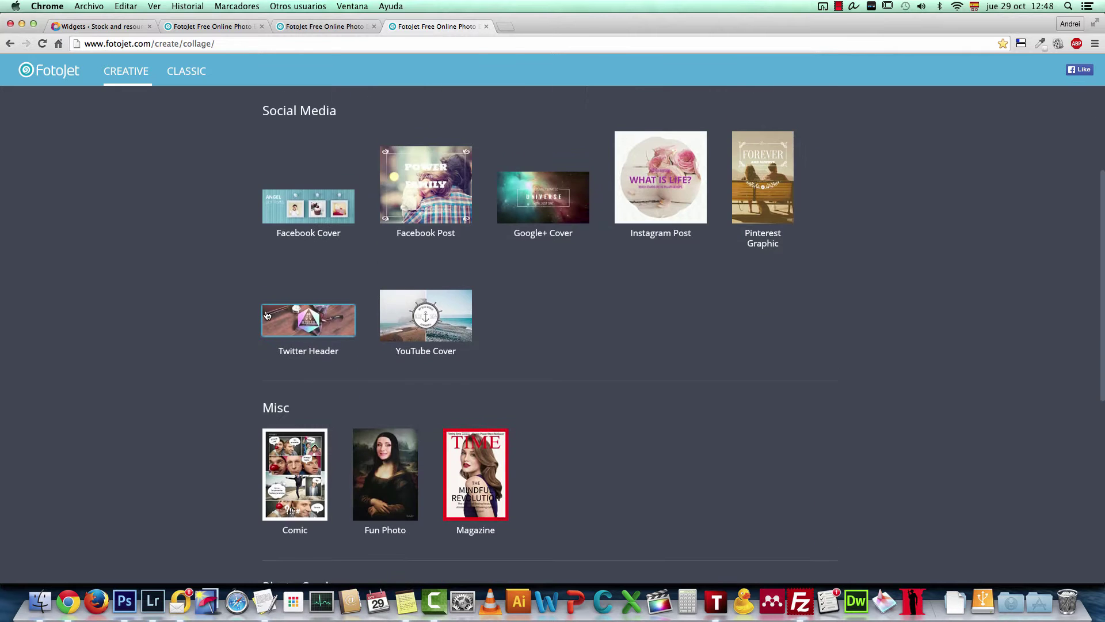
pyautogui.scroll(-3, 271, 345)
pyautogui.scroll(-5, 273, 353)
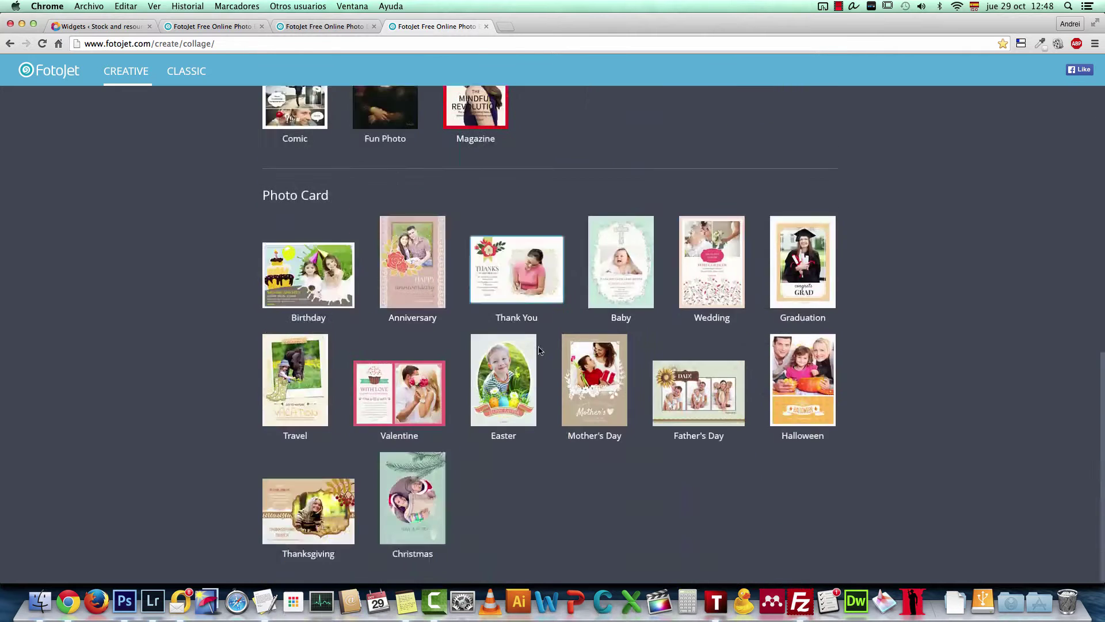
pyautogui.scroll(1, 545, 346)
pyautogui.scroll(8, 550, 345)
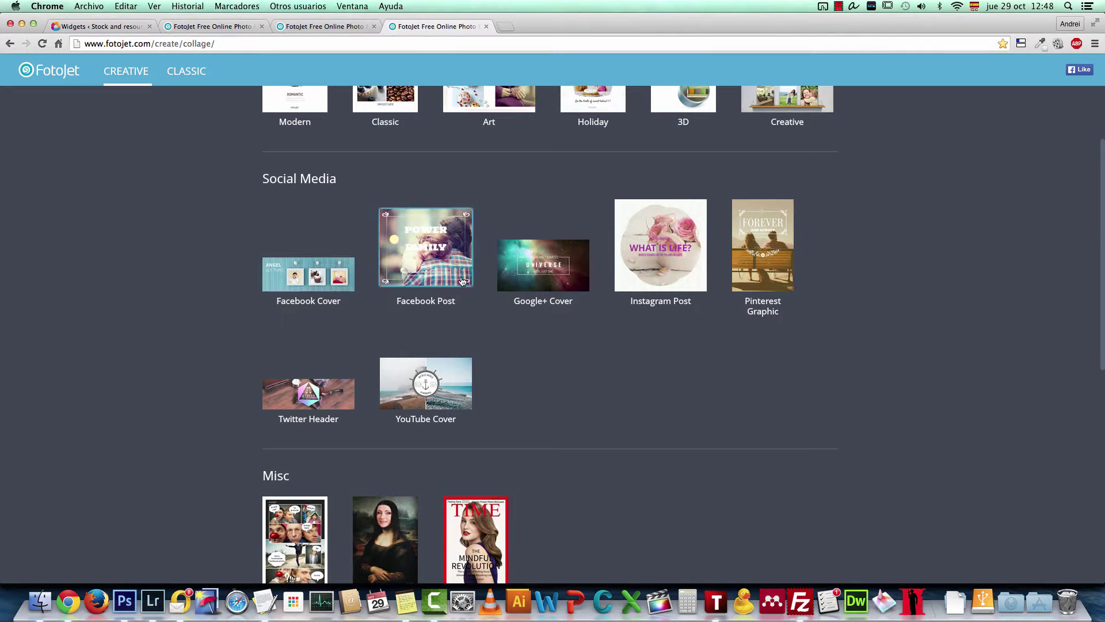
# Step: Start an Instagram Post, try the Save the Date wedding template and apply the palm-tree friend template
pyautogui.click(676, 251)
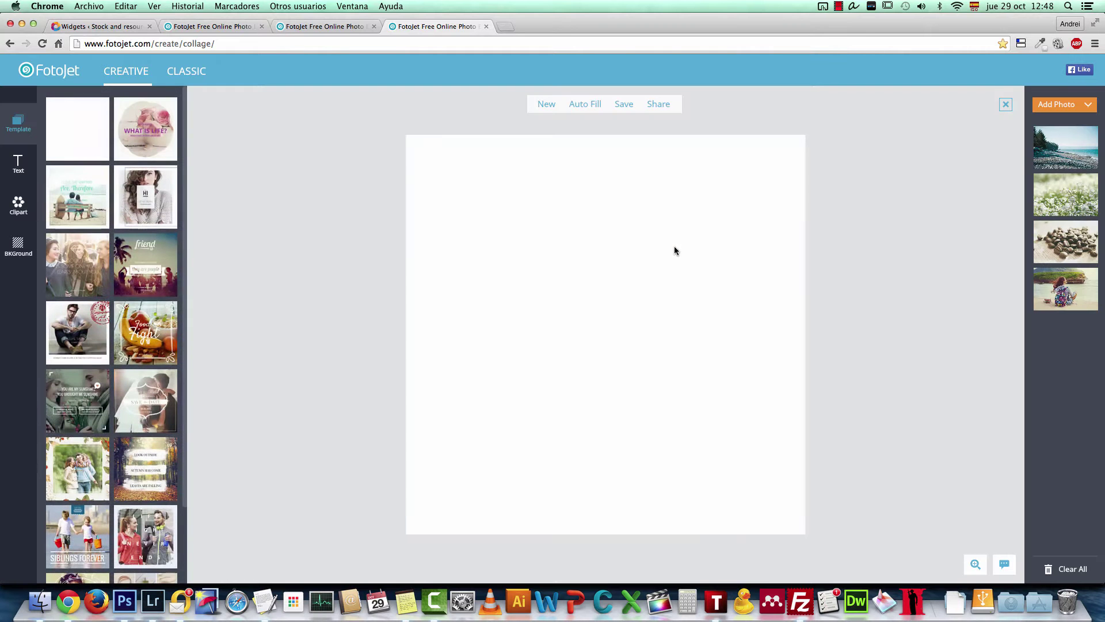
pyautogui.scroll(-2, 167, 357)
pyautogui.click(151, 353)
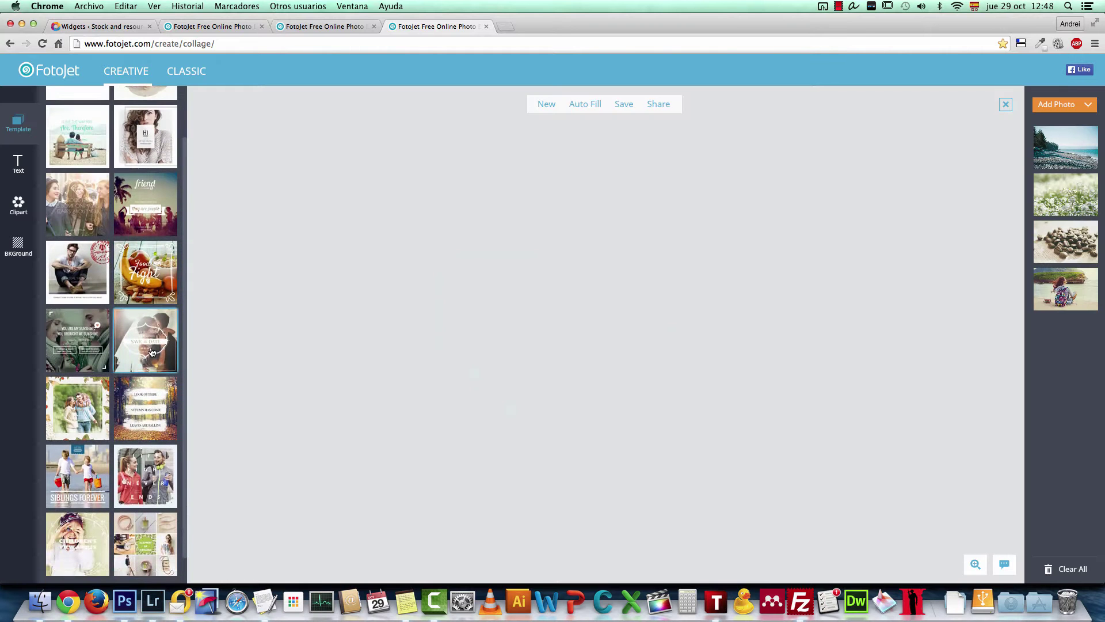
pyautogui.scroll(-1, 136, 356)
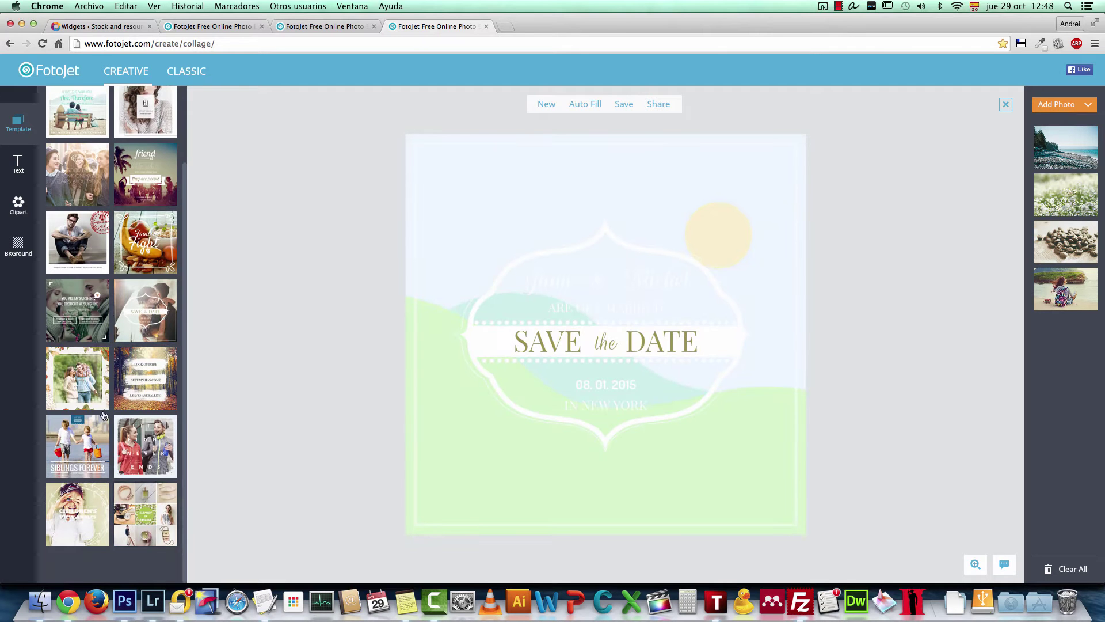
pyautogui.click(150, 162)
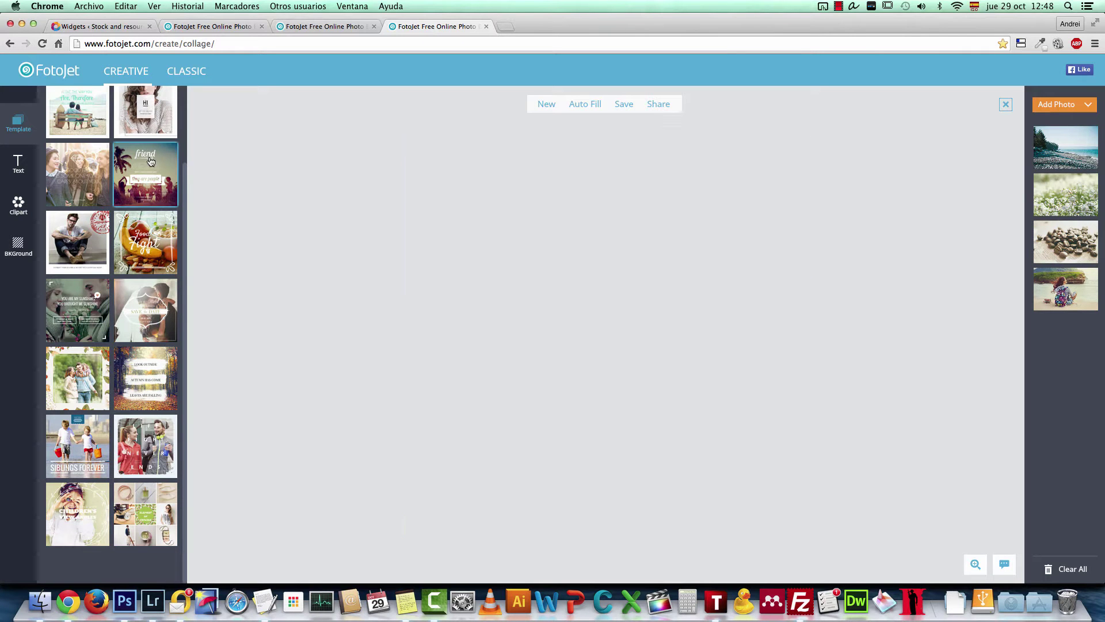
# Step: Fill the friend template with the coffee-beans photo and select its heading, photo and ribbon banner in turn
pyautogui.click(1072, 250)
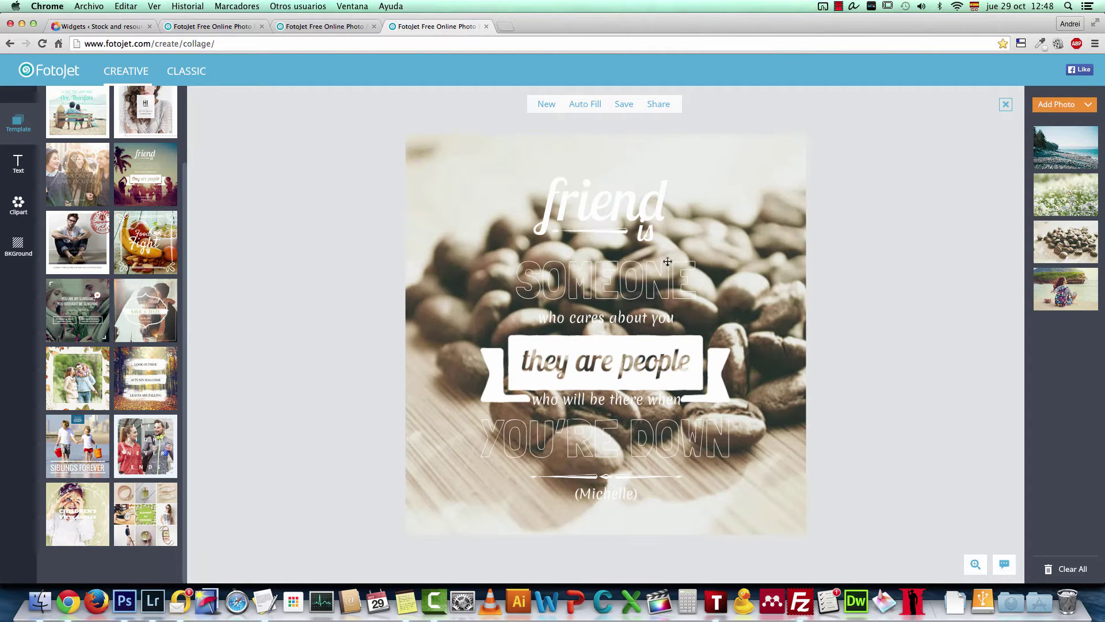
pyautogui.click(596, 196)
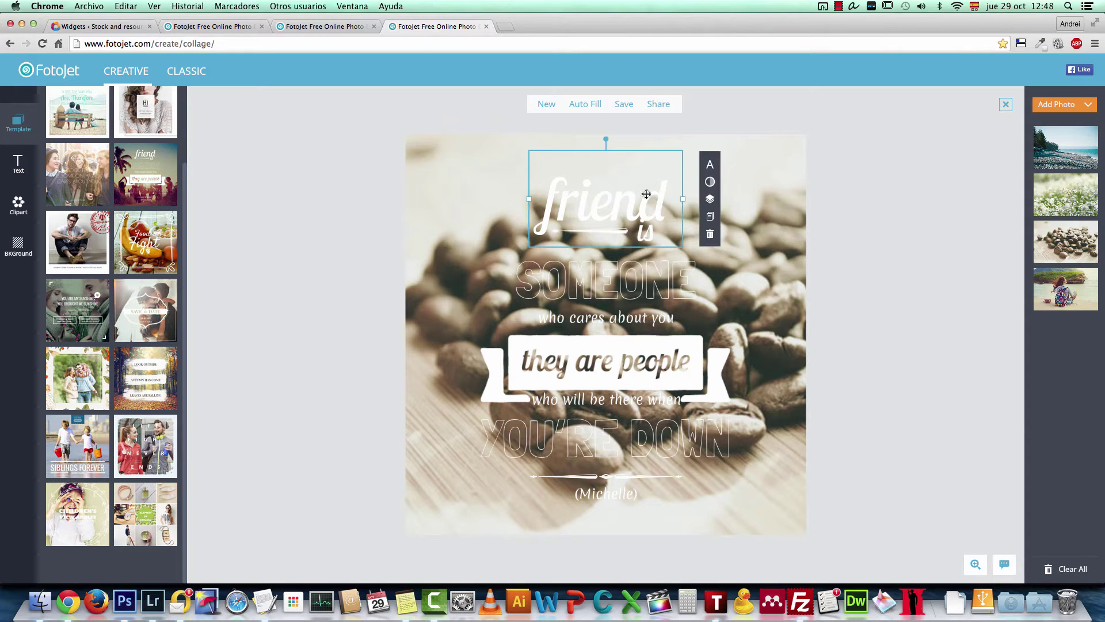
pyautogui.click(624, 288)
pyautogui.click(627, 368)
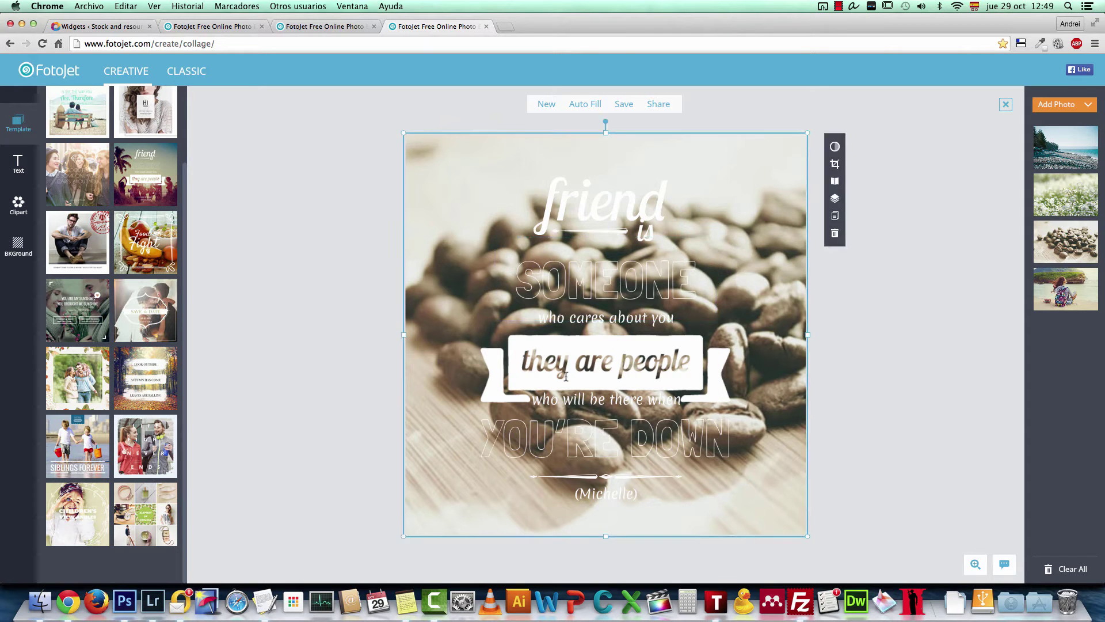
pyautogui.click(593, 353)
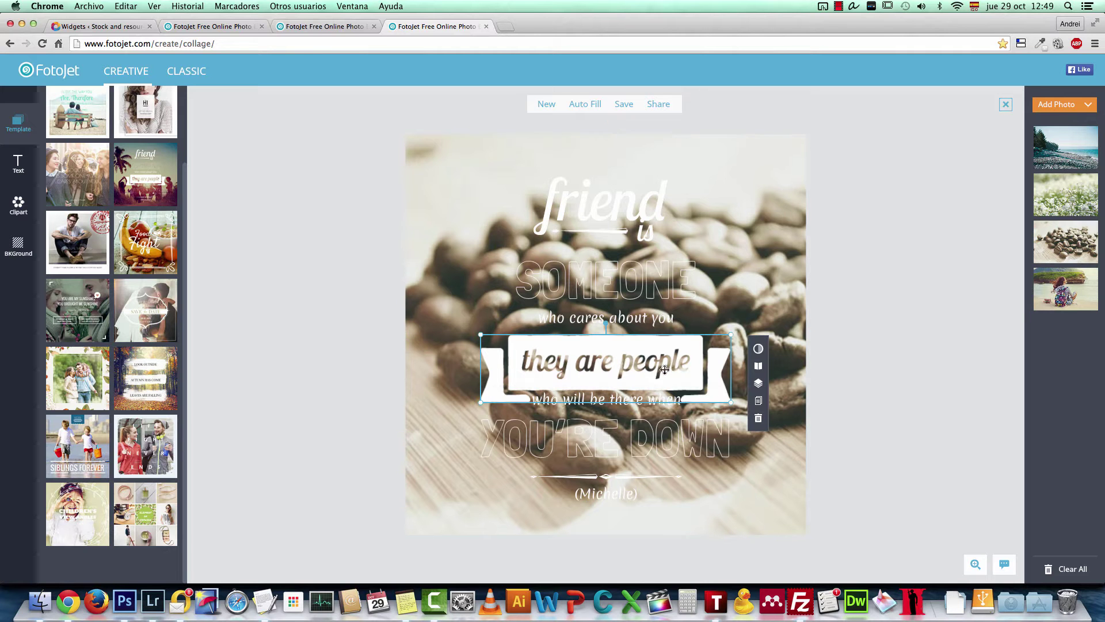
# Step: Select the text lines "who will be there when", "YOU'RE DOWN" and "SOMEONE" in turn to check their editing options
pyautogui.click(847, 415)
pyautogui.click(623, 401)
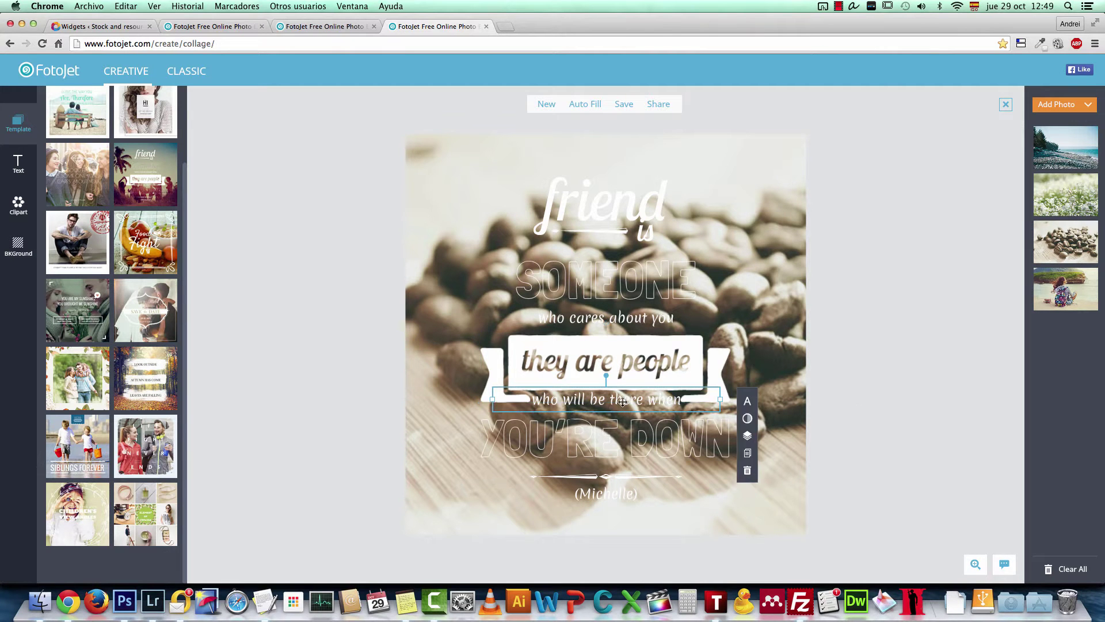
pyautogui.click(605, 430)
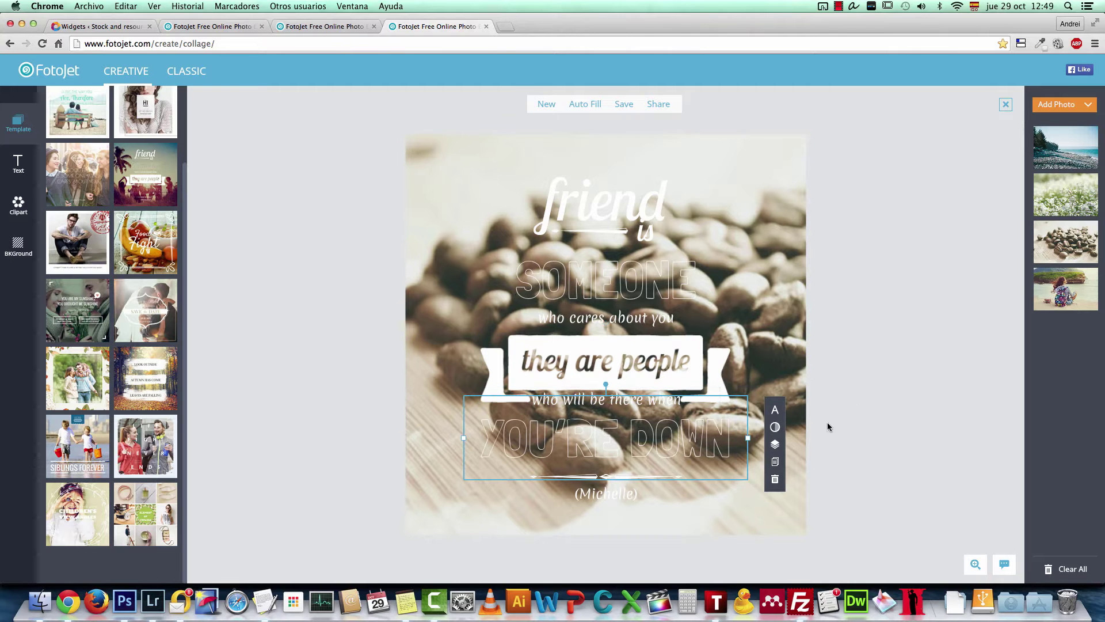
pyautogui.click(879, 393)
pyautogui.click(703, 248)
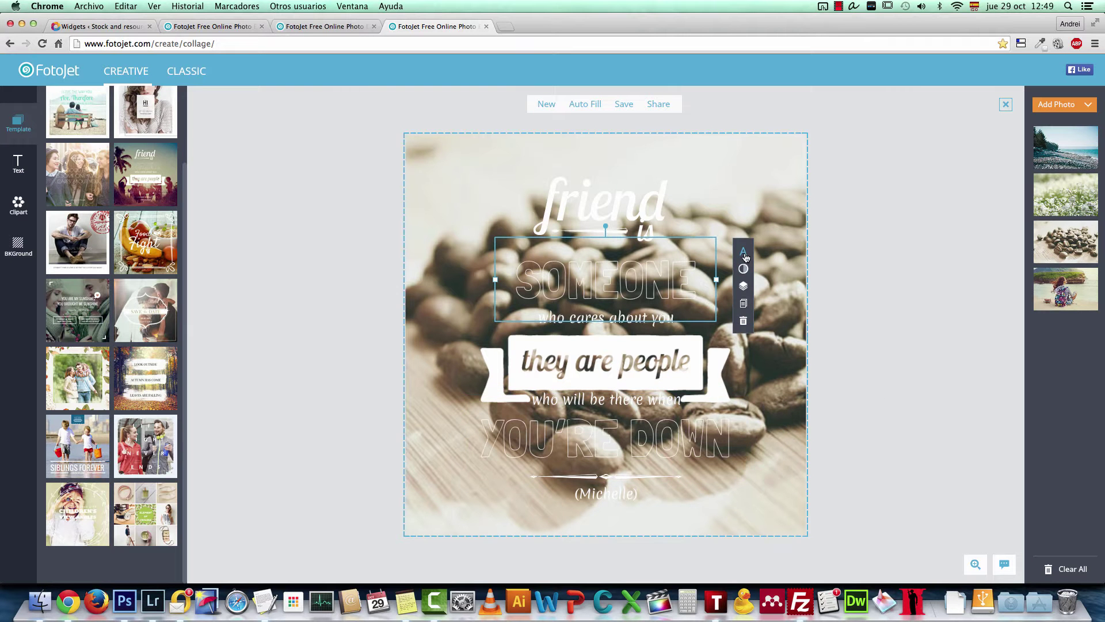
# Step: Try moving the "they are people" ribbon banner slightly up and to the left, and undo the move
pyautogui.click(609, 346)
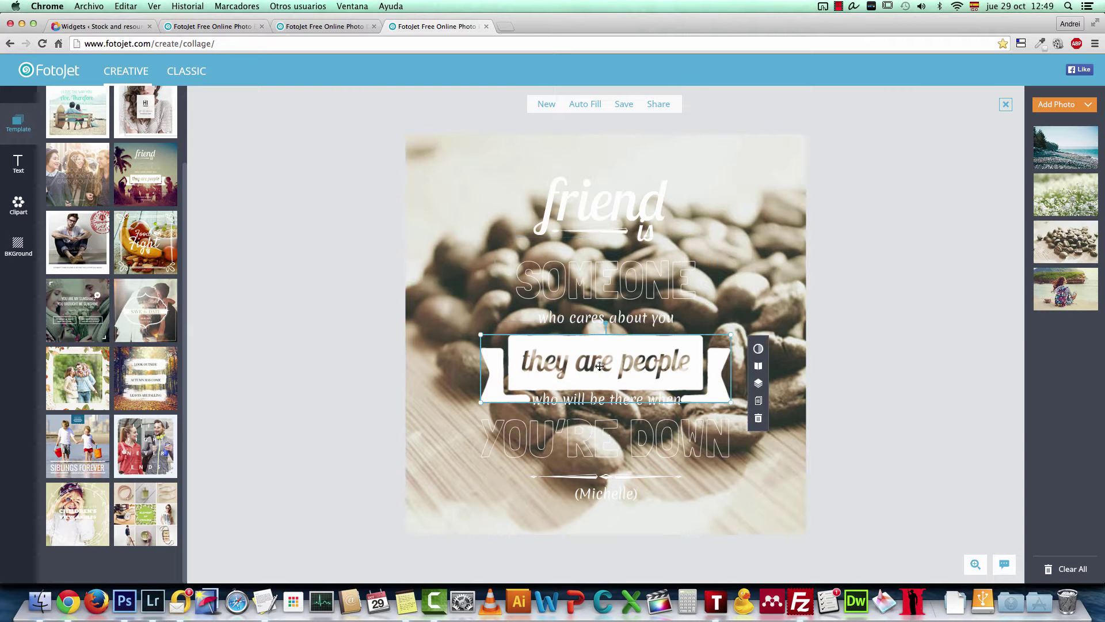
pyautogui.click(611, 214)
pyautogui.click(633, 353)
pyautogui.moveTo(661, 380); pyautogui.dragTo(623, 373)
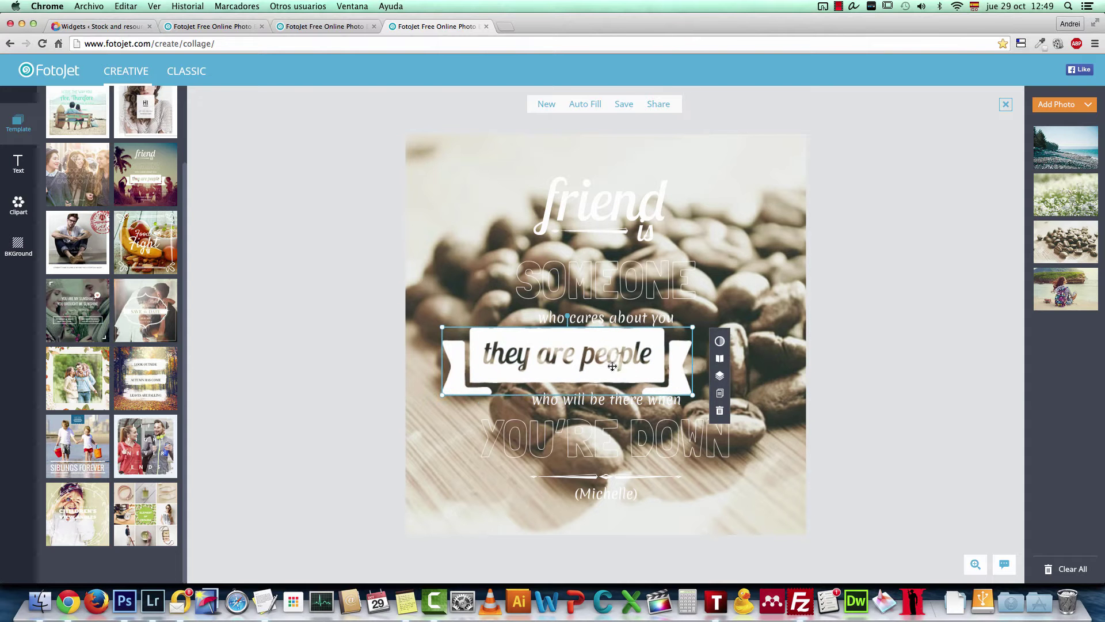
pyautogui.press('super+z')
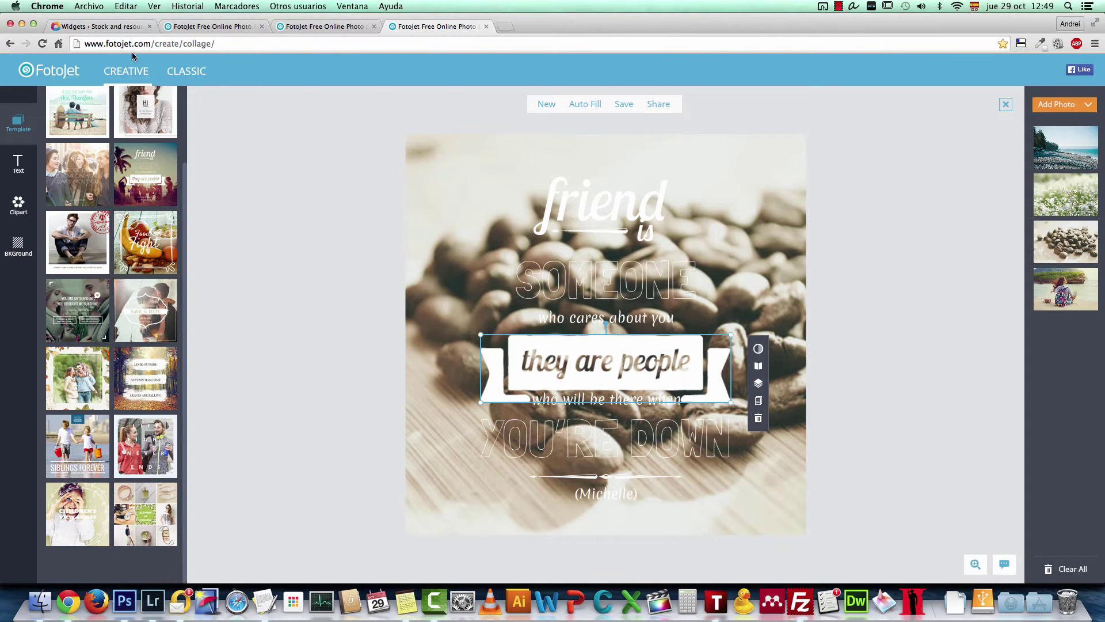
# Step: Start a new YouTube Cover design without saving the Instagram post
pyautogui.click(544, 105)
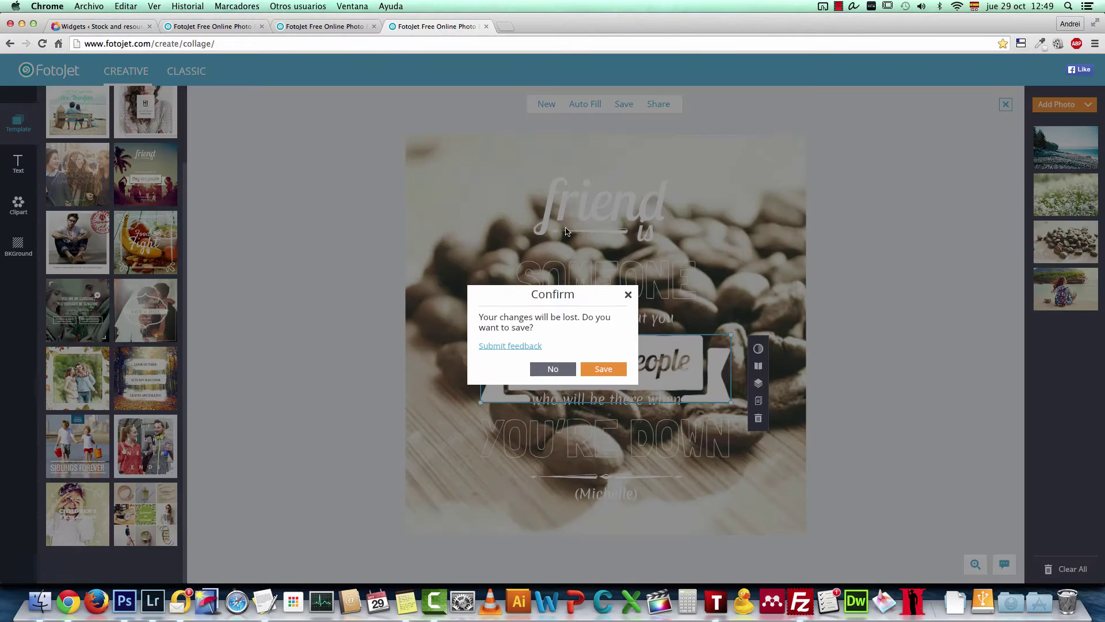
pyautogui.click(566, 365)
pyautogui.scroll(-2, 563, 345)
pyautogui.click(469, 334)
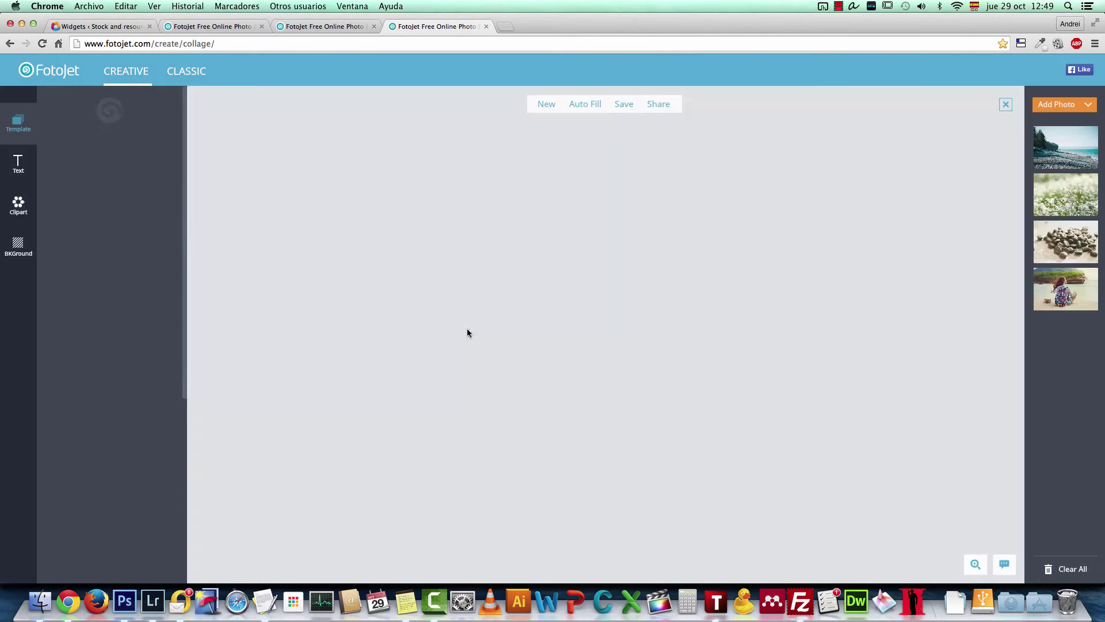
# Step: Apply the "My Idea of a Party" template with the beach backpack photo, and switch it to the Blessing template
pyautogui.click(165, 288)
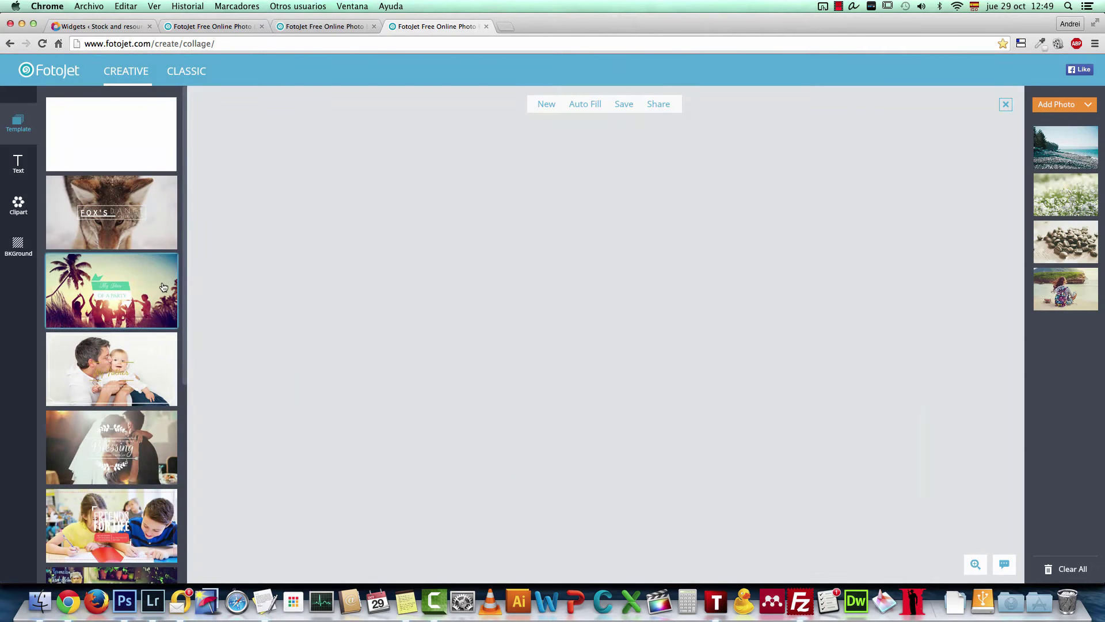
pyautogui.scroll(-2, 93, 380)
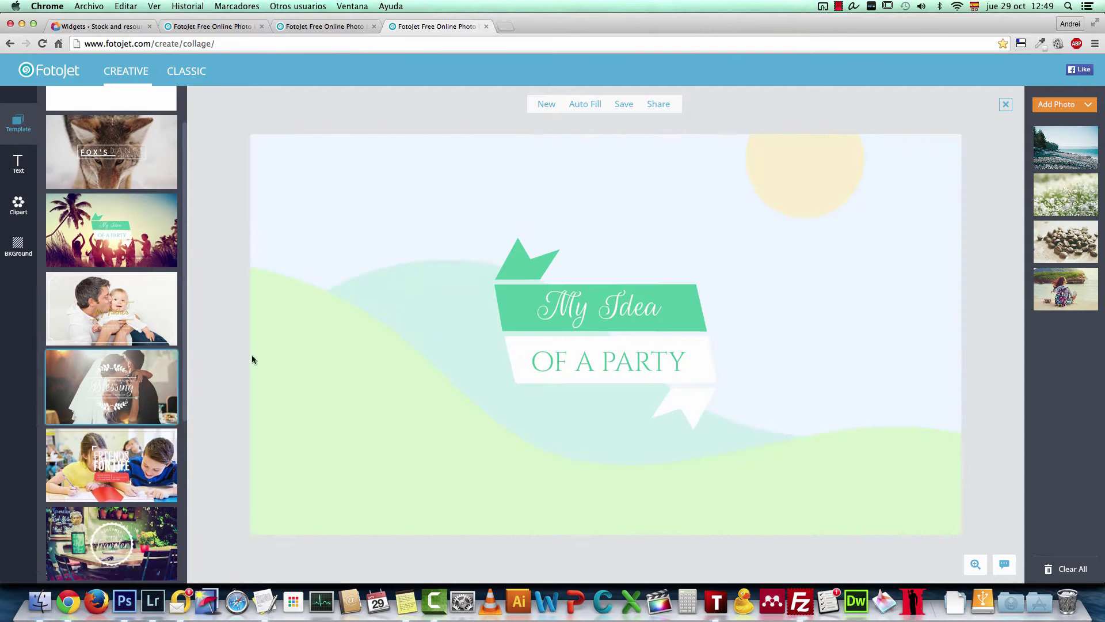
pyautogui.click(1062, 282)
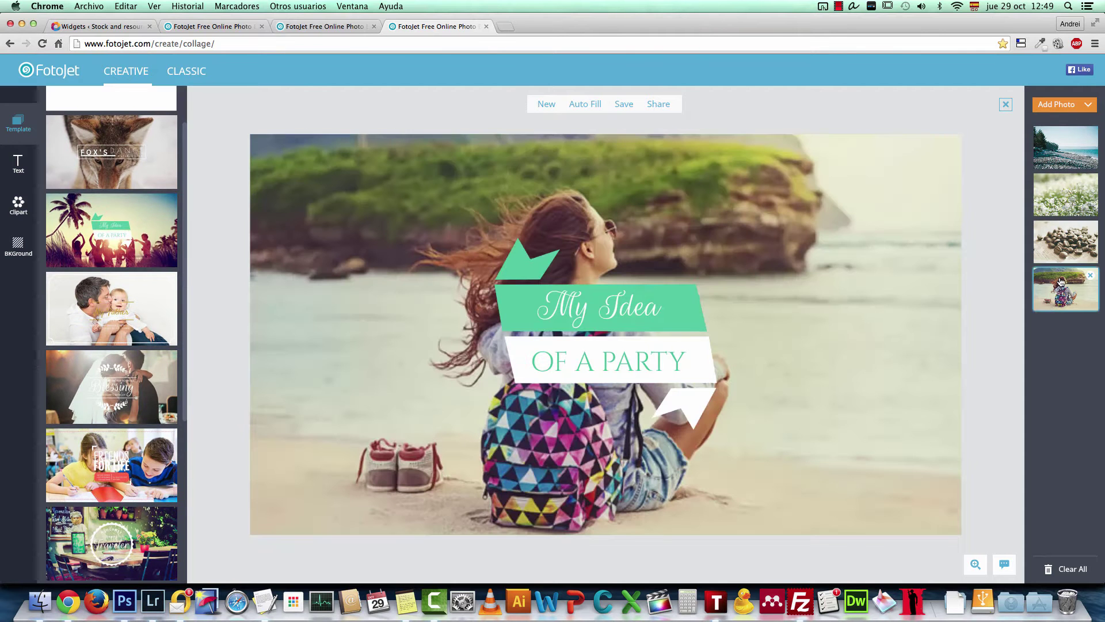
pyautogui.click(151, 385)
pyautogui.click(553, 369)
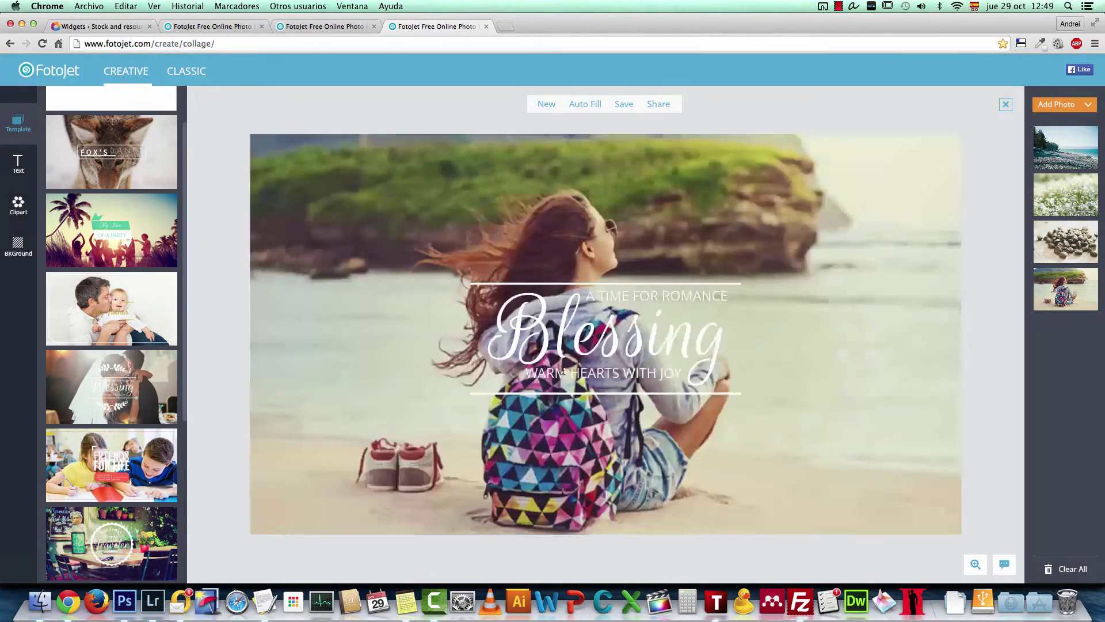
# Step: Apply the triangle-photo "Strangers" travel template to the cover and auto-fill its frames with the imported photos
pyautogui.scroll(-10, 103, 385)
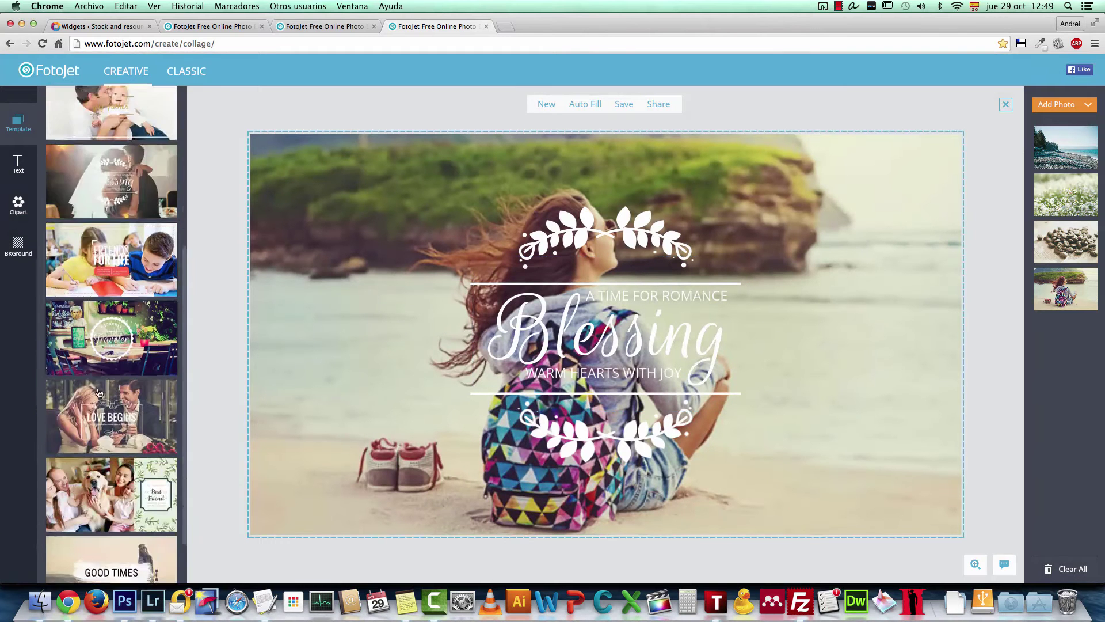
pyautogui.scroll(-10, 104, 385)
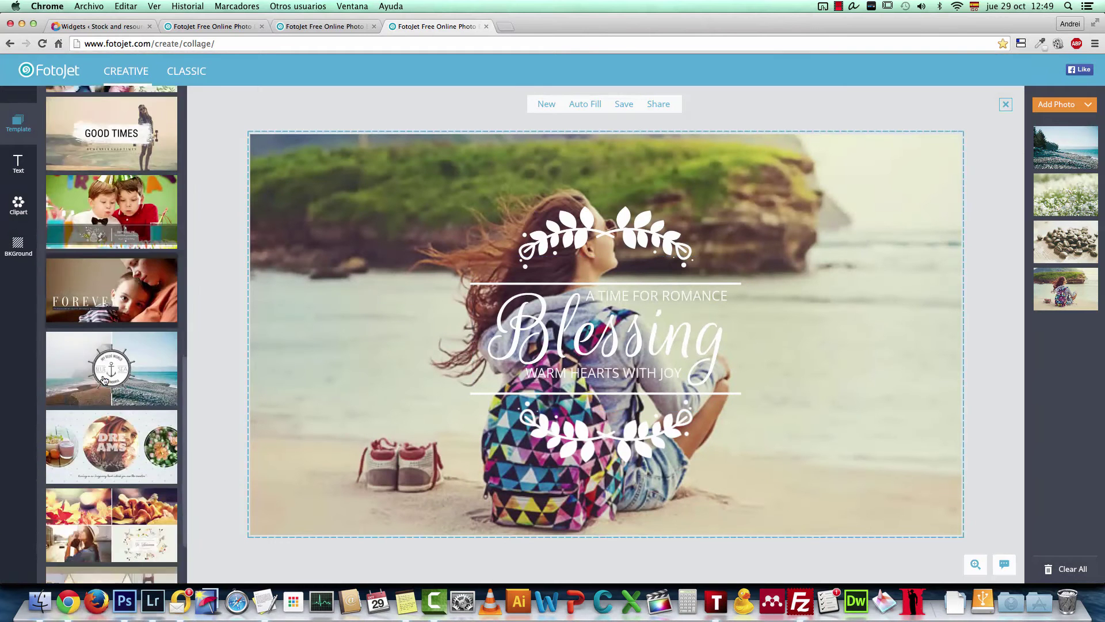
pyautogui.click(111, 507)
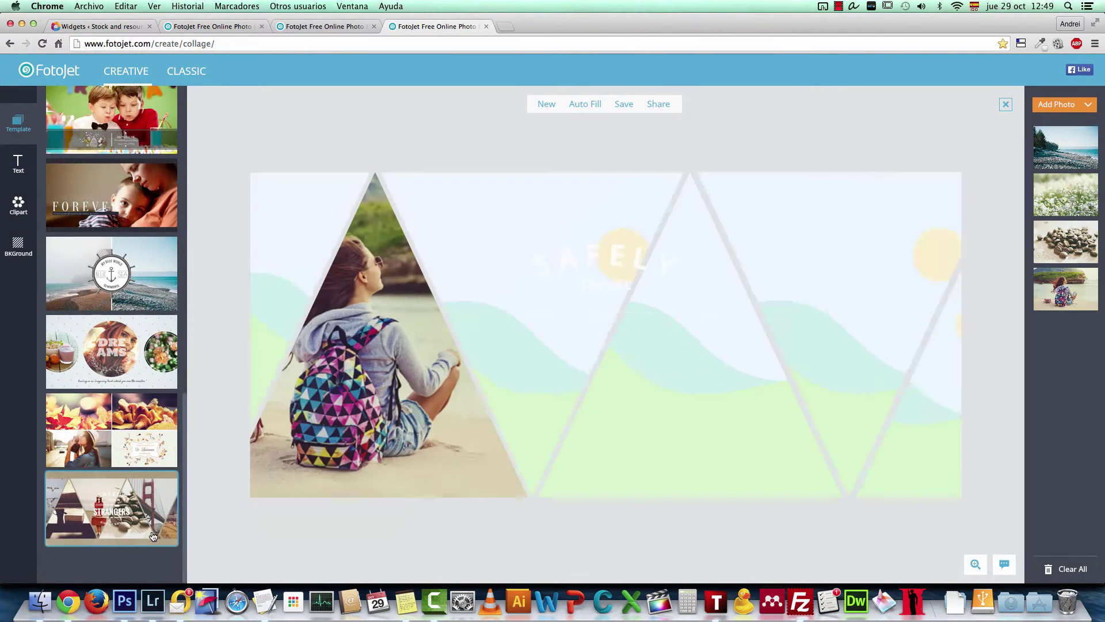
pyautogui.click(592, 104)
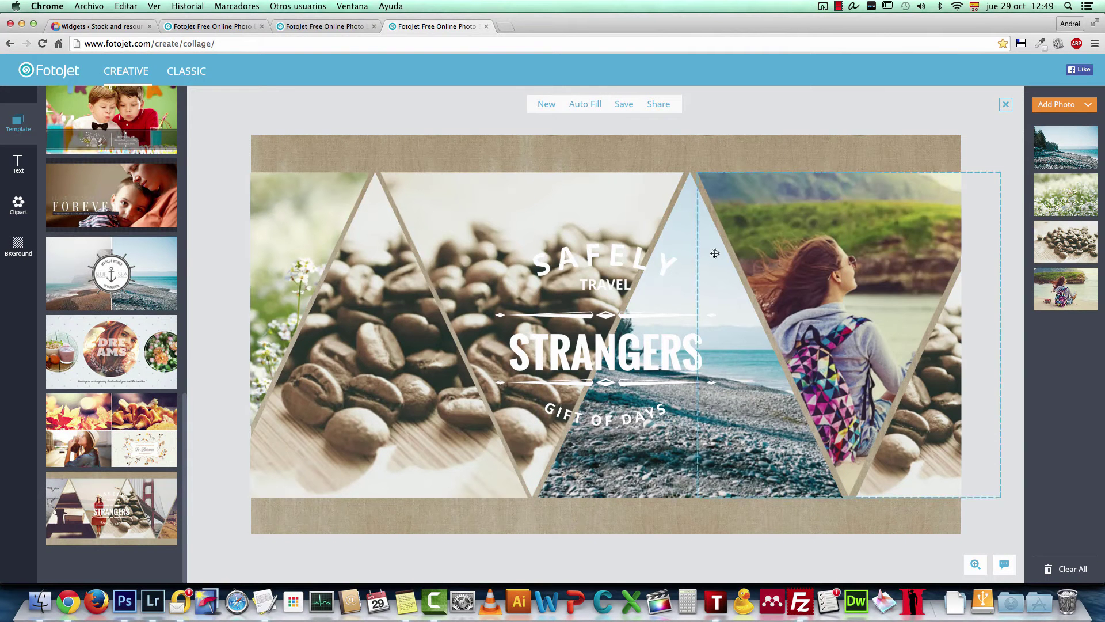
# Step: Discard the cover without saving and start a new Christmas photo card
pyautogui.click(546, 104)
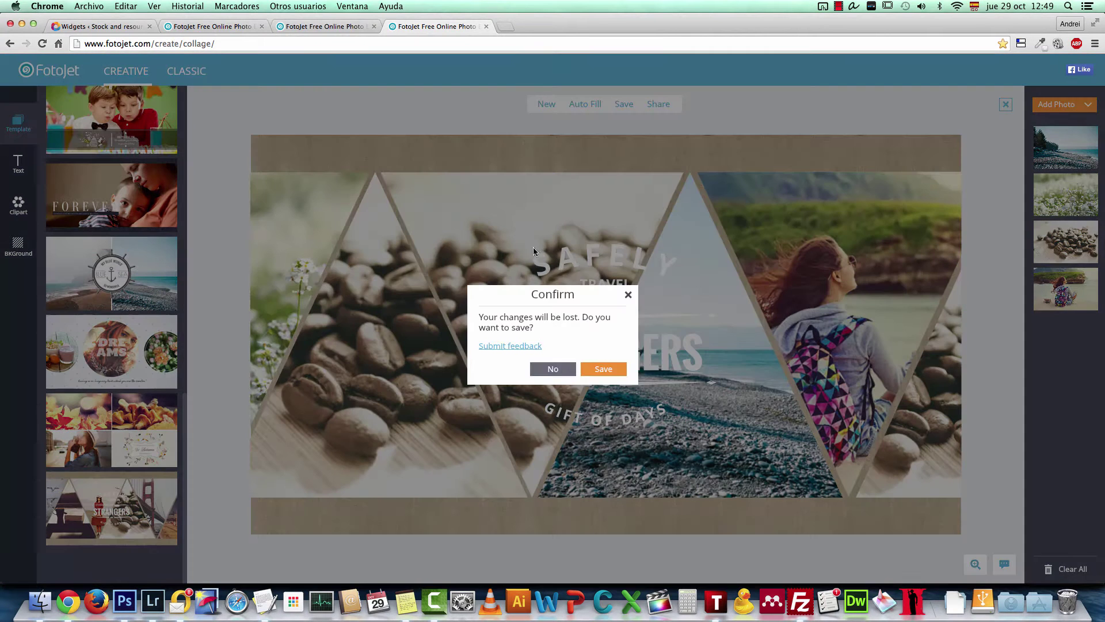
pyautogui.click(554, 369)
pyautogui.scroll(3, 576, 322)
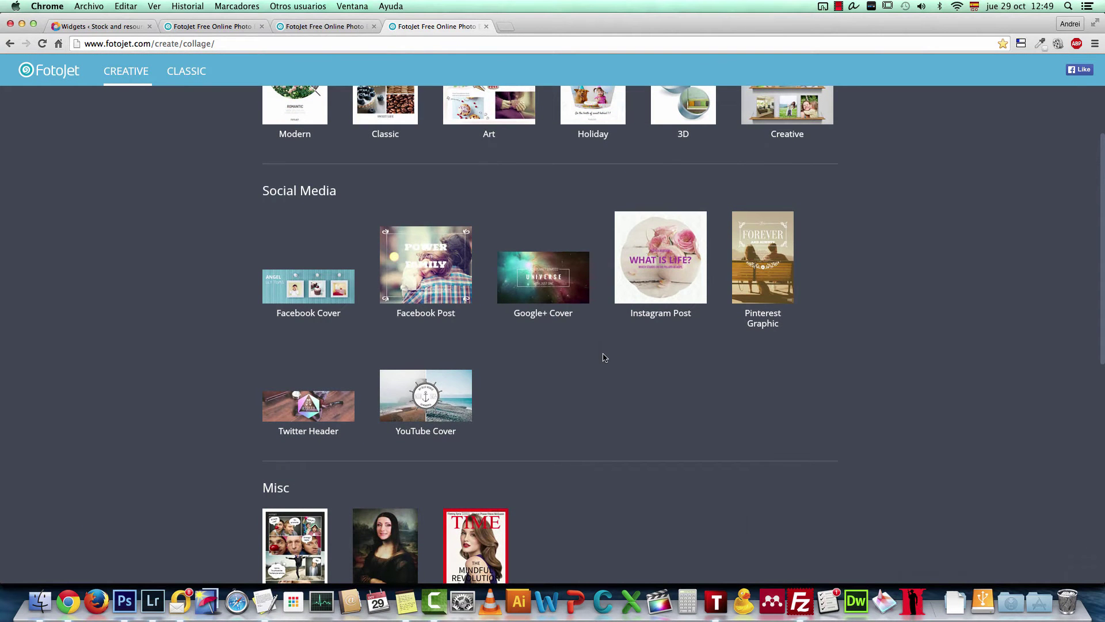
pyautogui.scroll(2, 603, 354)
pyautogui.scroll(-10, 996, 501)
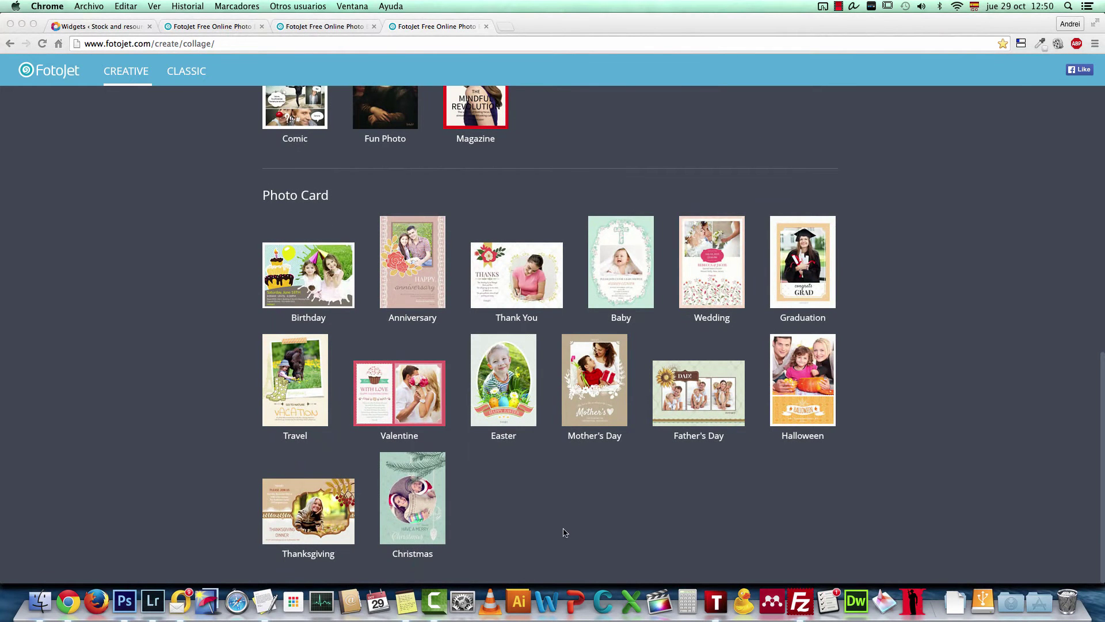
pyautogui.click(403, 509)
pyautogui.click(403, 509)
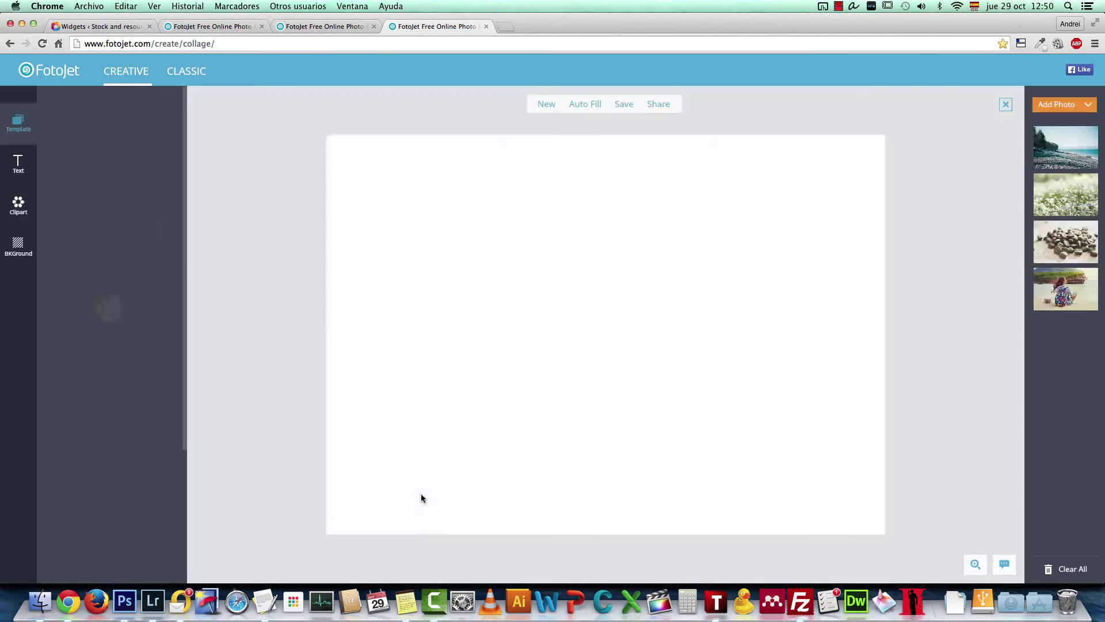
# Step: Apply the red Merry Christmas 2015 ornament template and place the beach backpack photo in its round frame
pyautogui.scroll(-6, 109, 386)
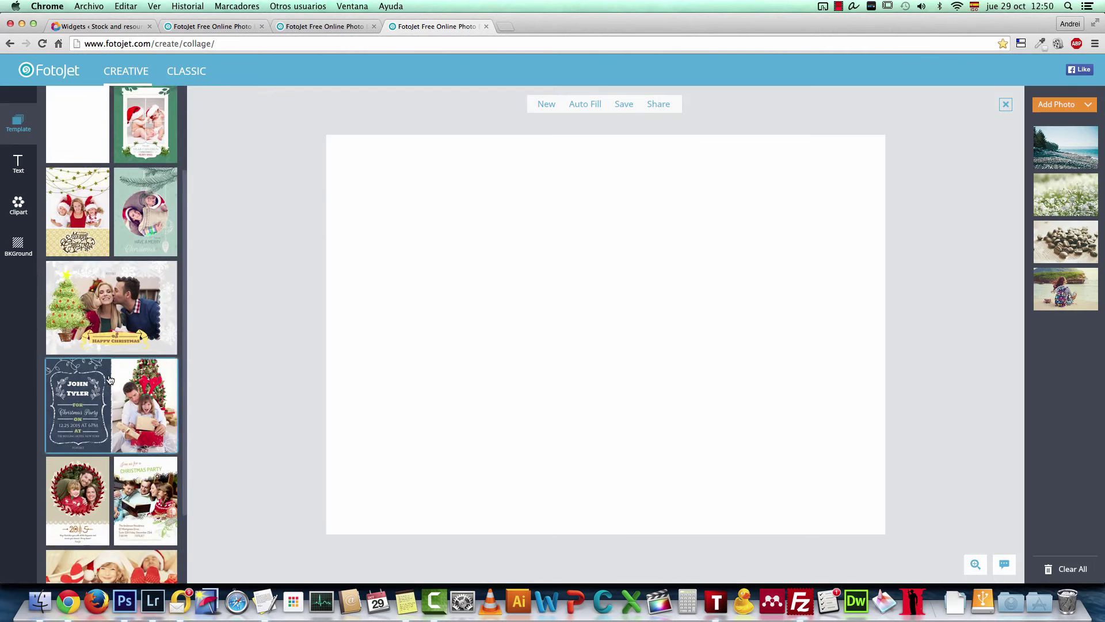
pyautogui.scroll(-2, 115, 375)
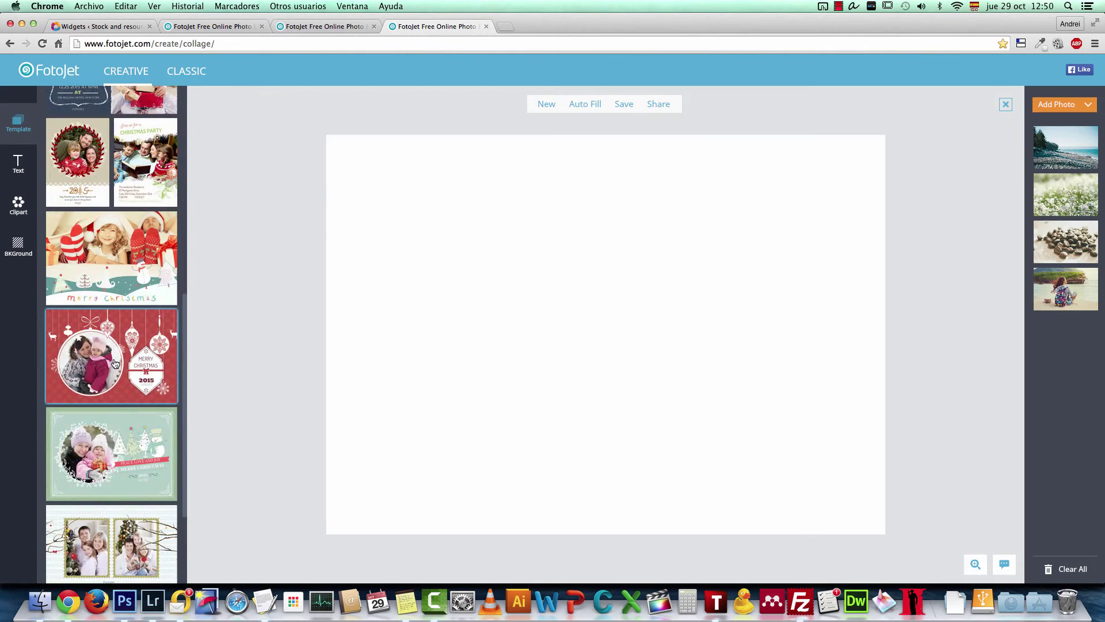
pyautogui.click(115, 349)
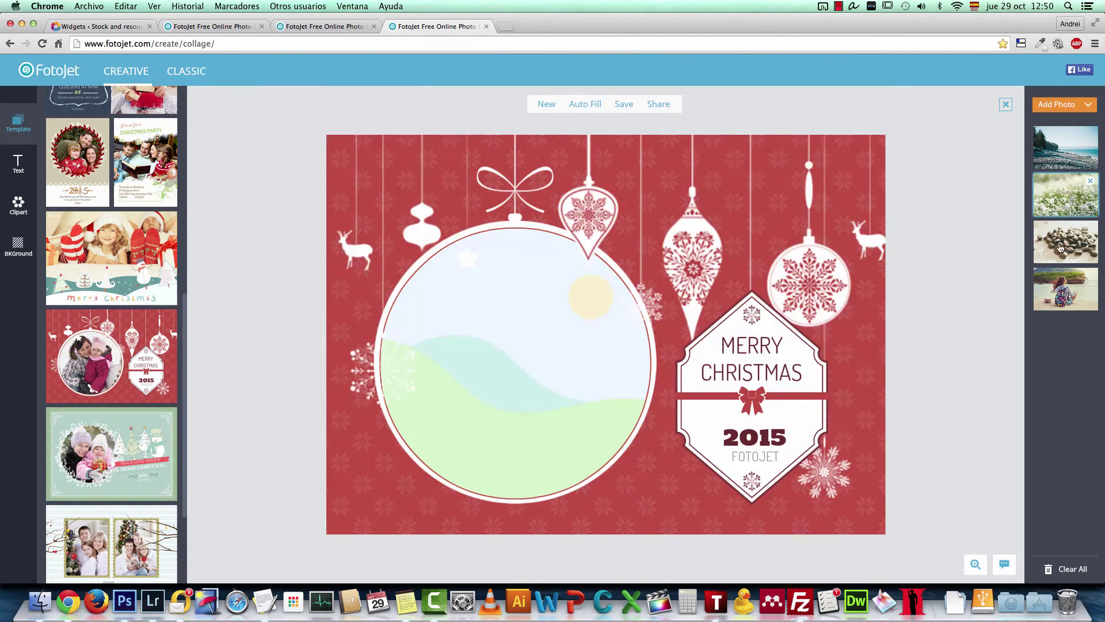
pyautogui.moveTo(1066, 288); pyautogui.dragTo(498, 362)
# Step: Select the card's "MERRY CHRISTMAS" and "2015" texts in turn to check their editing options, and deselect them
pyautogui.click(931, 350)
pyautogui.click(767, 345)
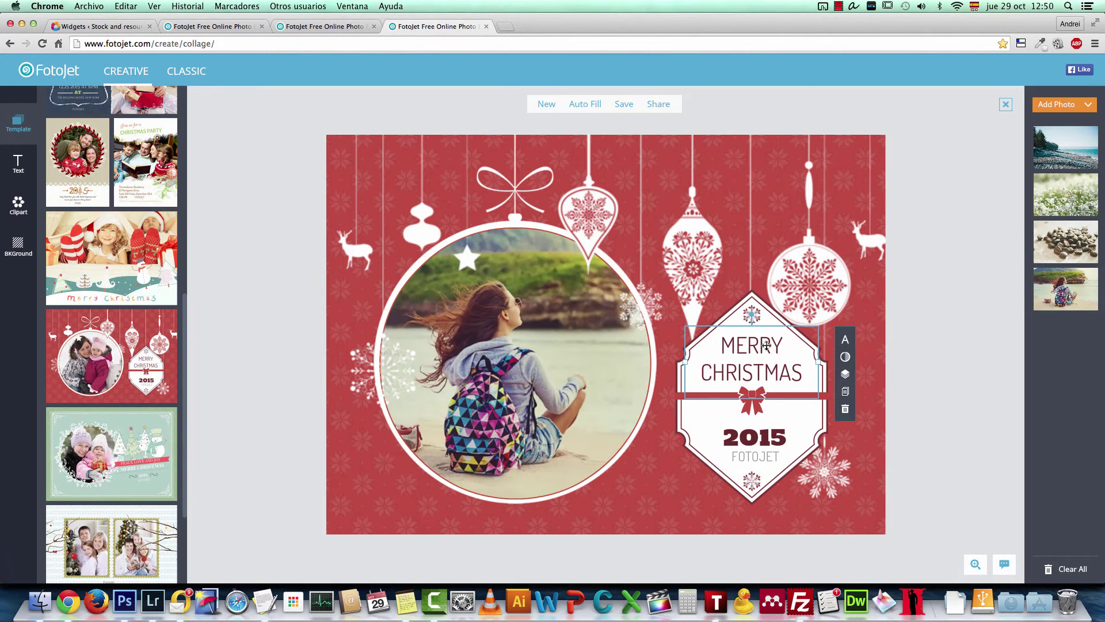
pyautogui.click(942, 406)
pyautogui.click(756, 447)
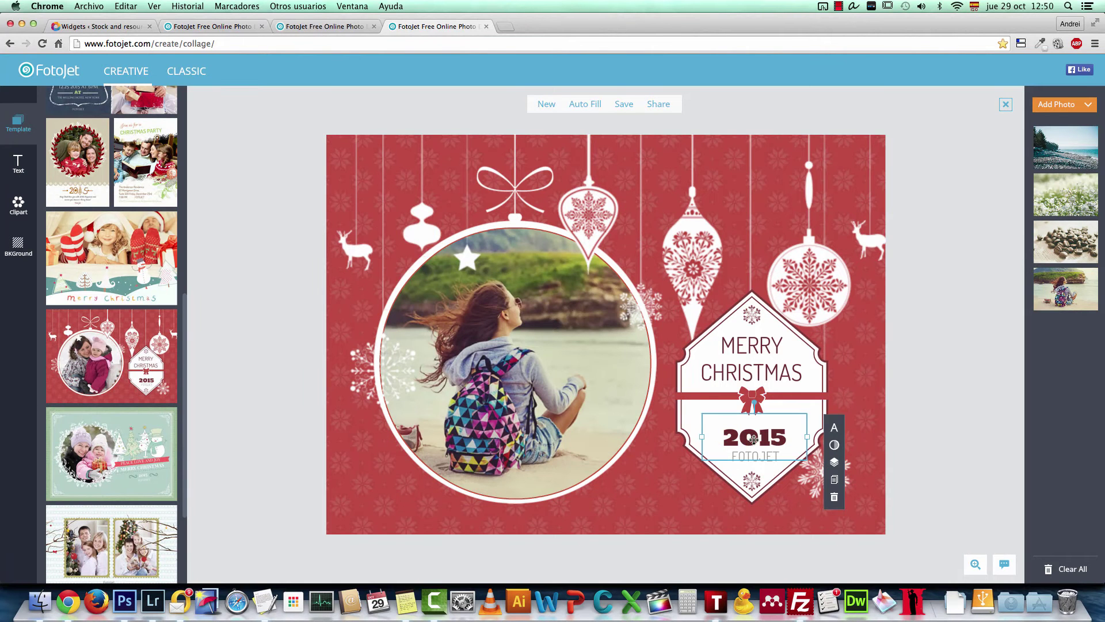
pyautogui.click(986, 427)
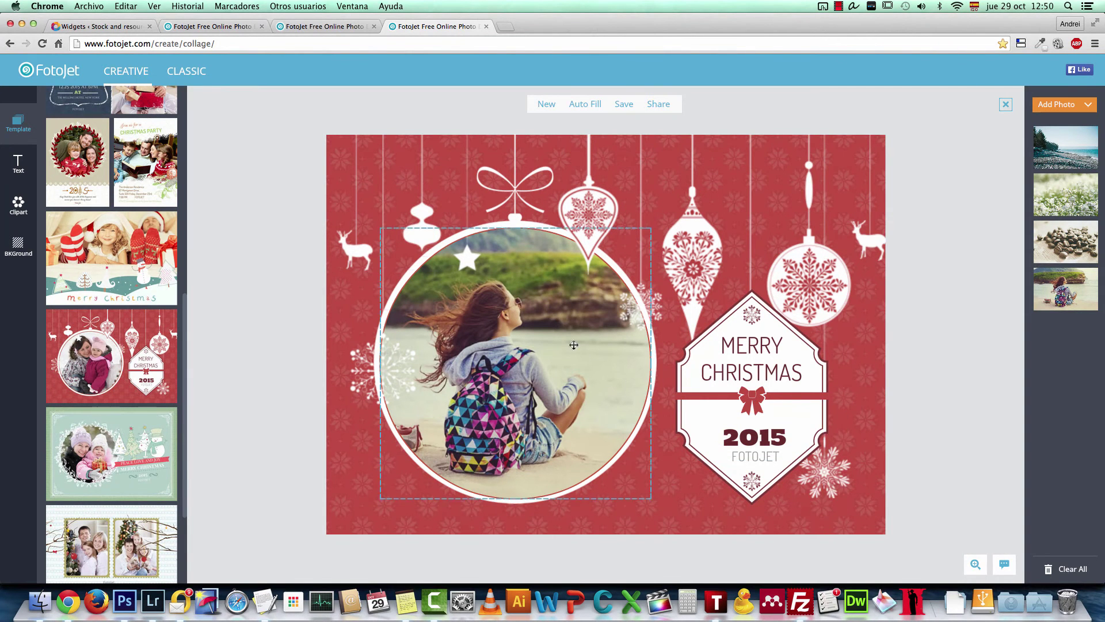
# Step: Try several patterned and plain teal backgrounds on the Christmas card, and settle on the green checkered one
pyautogui.click(26, 241)
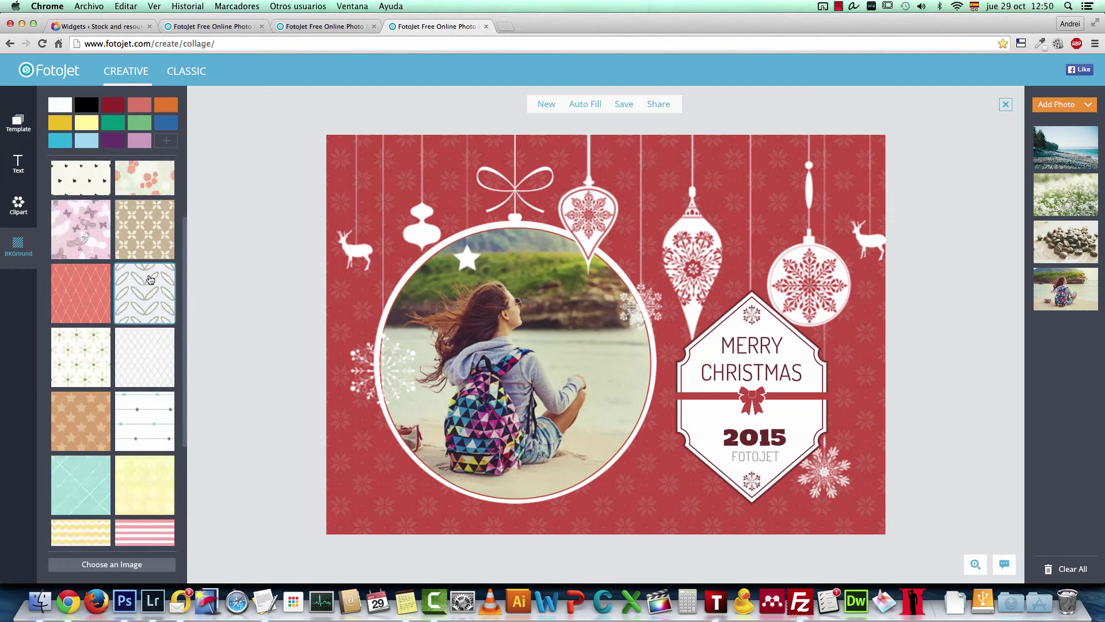
pyautogui.scroll(-3, 115, 261)
pyautogui.click(84, 262)
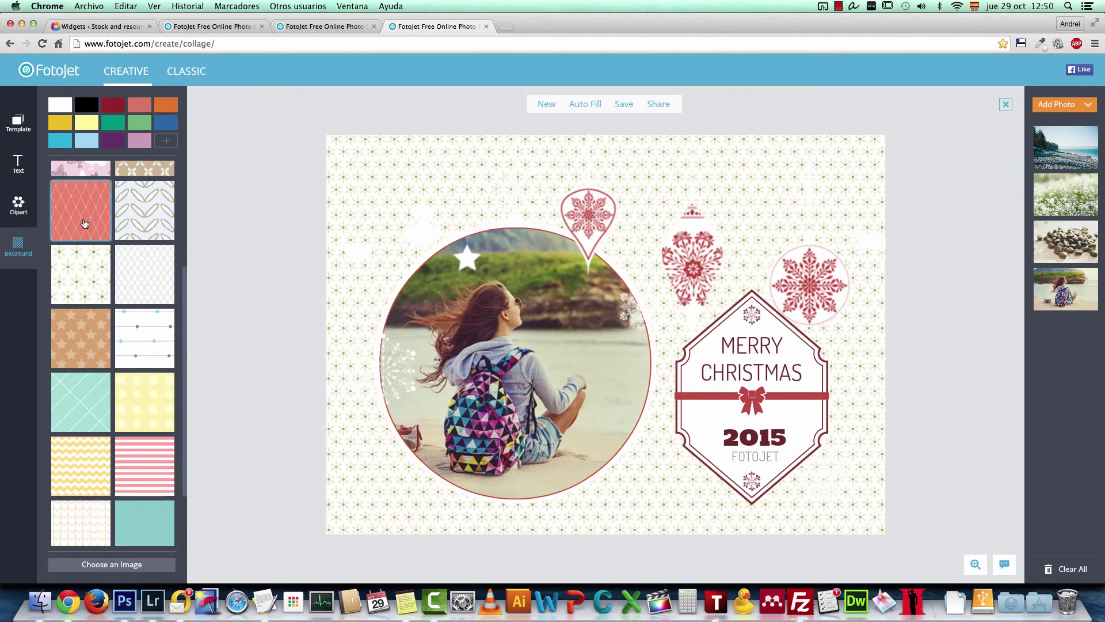
pyautogui.click(86, 222)
pyautogui.click(167, 360)
pyautogui.click(159, 429)
pyautogui.click(156, 516)
pyautogui.scroll(-2, 153, 507)
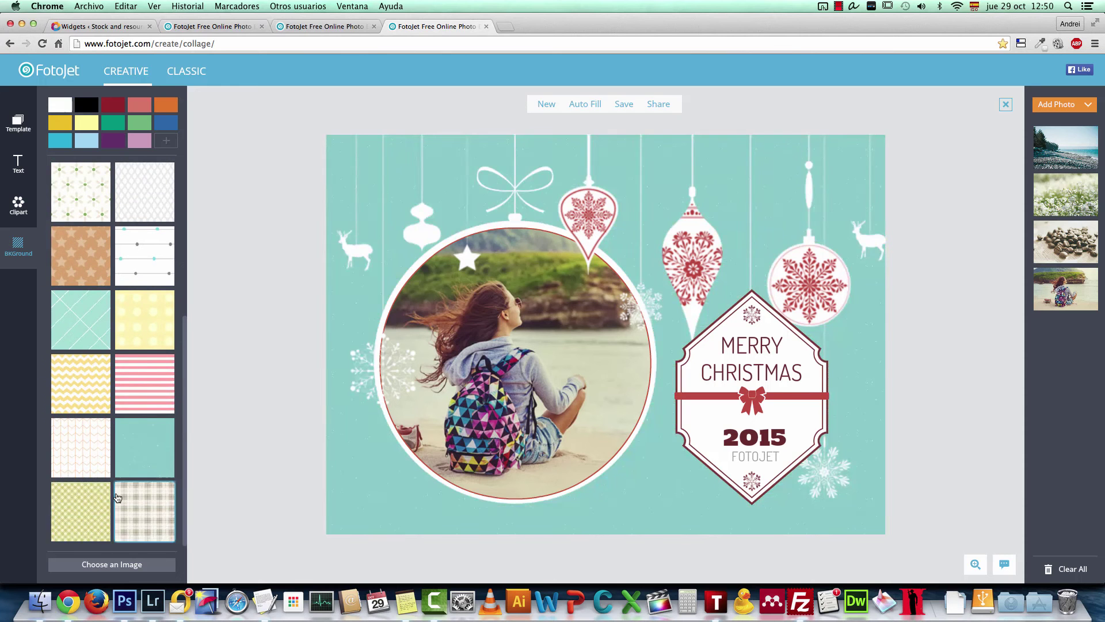
pyautogui.click(99, 498)
# Step: Return to the Christmas card templates and look through them
pyautogui.click(17, 121)
pyautogui.scroll(-3, 110, 236)
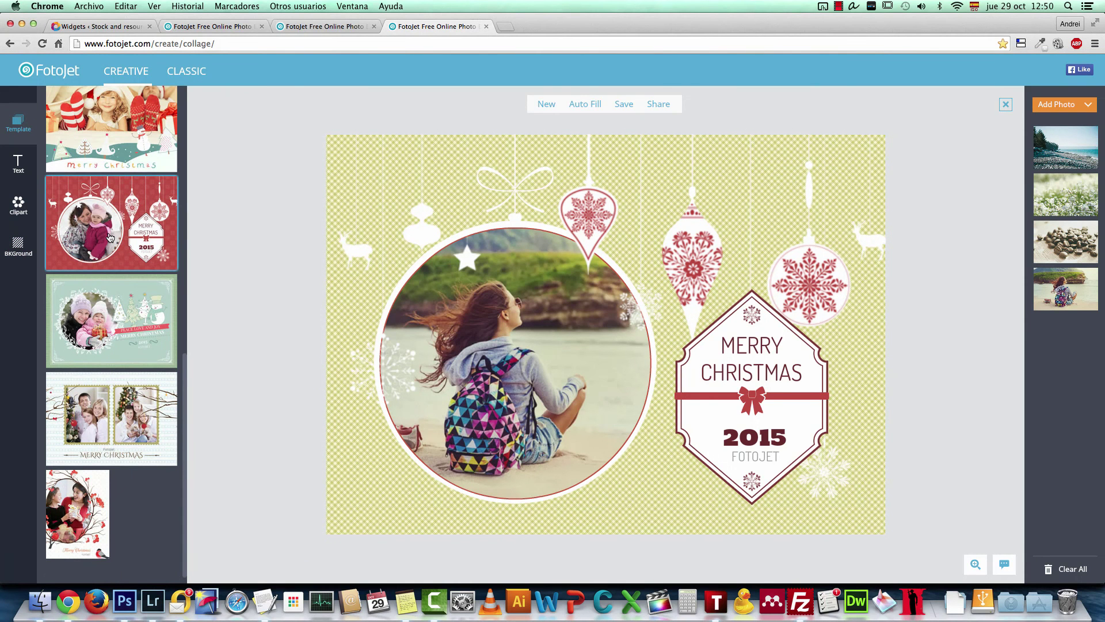